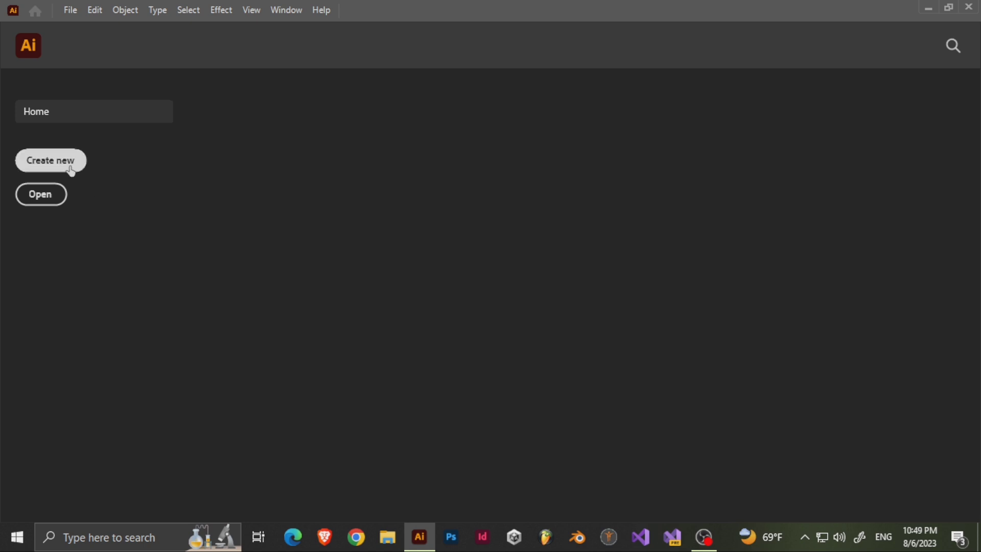
Step: Create a 1080 x 1920 px document and draw a rectangle covering the whole artboard
{"action": "left_click", "coordinate": [71, 172]}
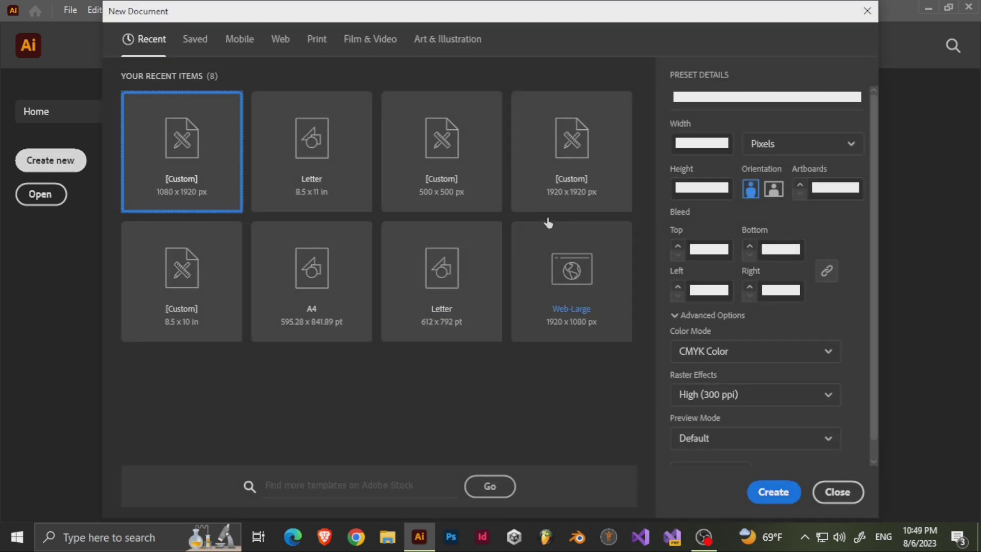
{"action": "left_click", "coordinate": [771, 490]}
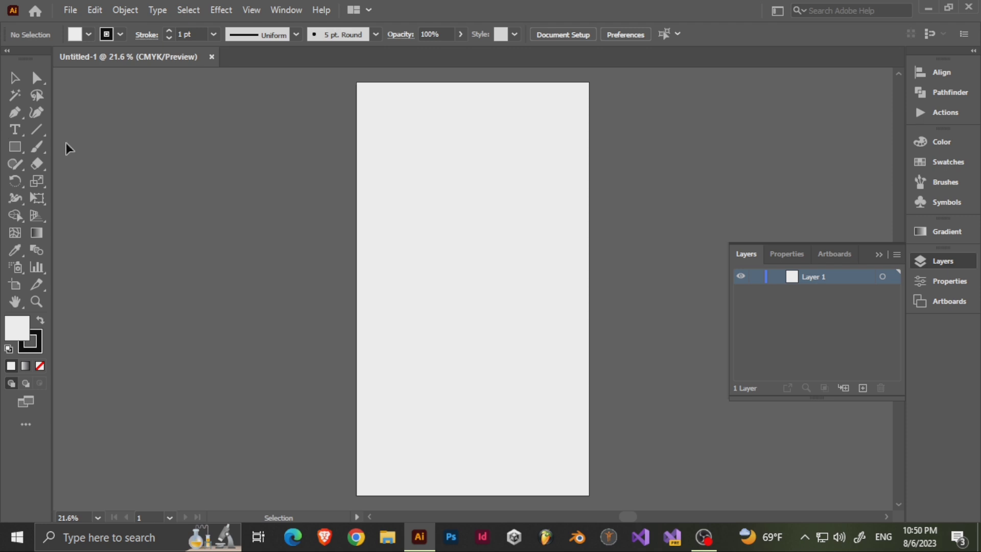
{"action": "left_click", "coordinate": [15, 147]}
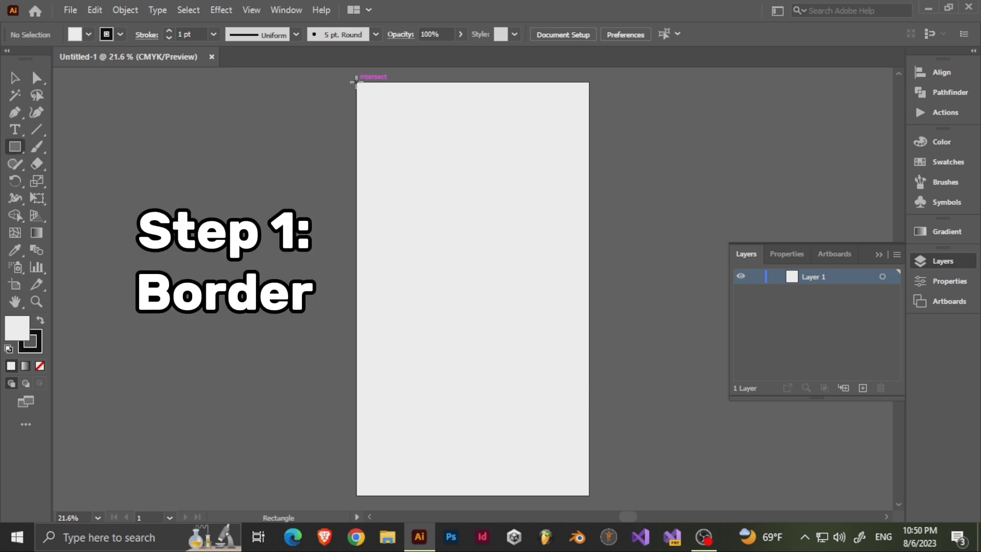
{"action": "left_click_drag", "start_coordinate": [358, 83], "coordinate": [590, 495]}
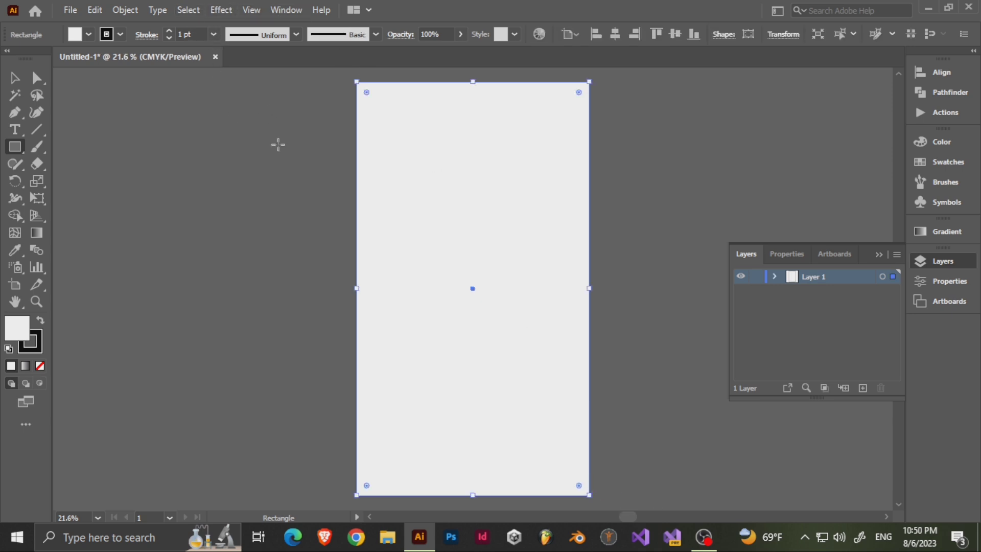
Step: Make a centred copy of the artboard-sized rectangle scaled uniformly to 90%
{"action": "right_click", "coordinate": [495, 190]}
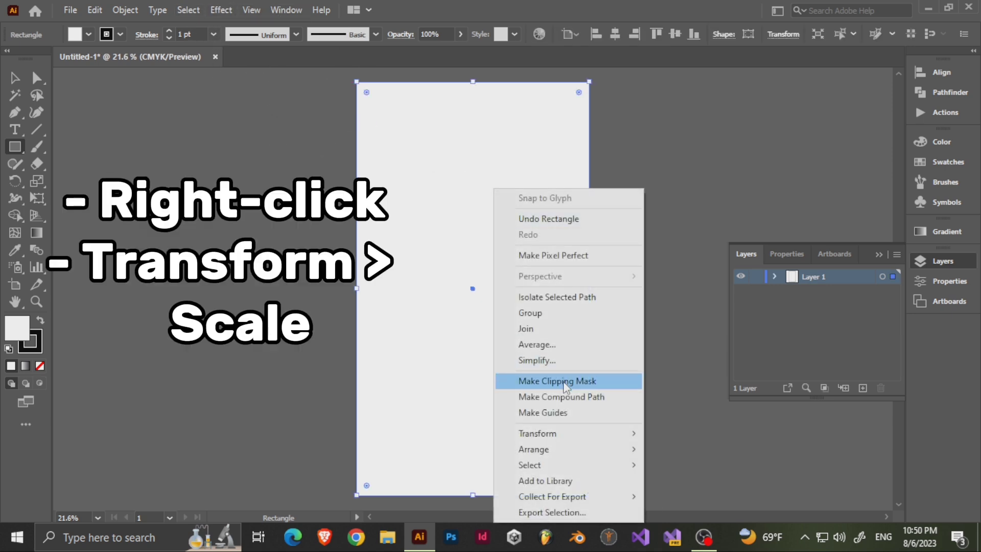
{"action": "mouse_move", "coordinate": [571, 434]}
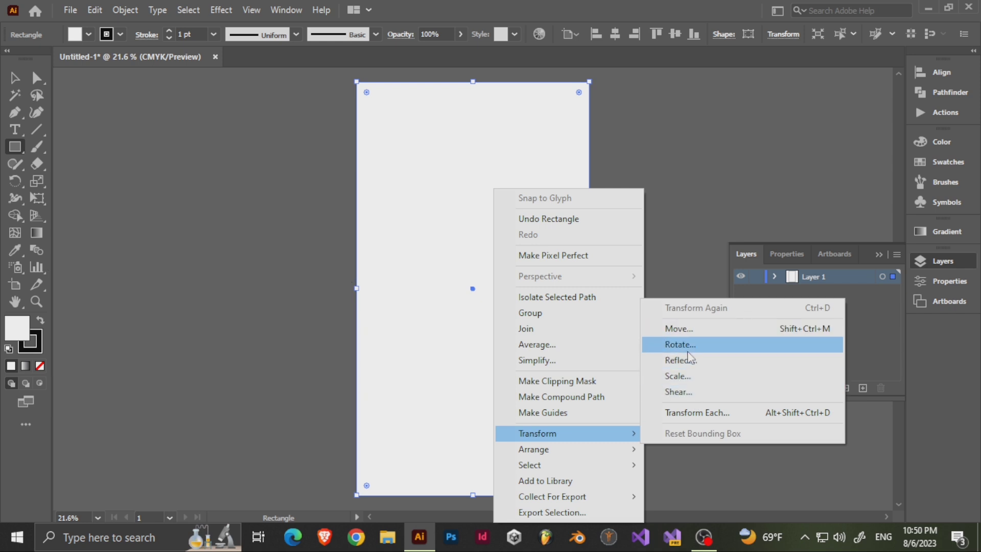
{"action": "left_click", "coordinate": [688, 376]}
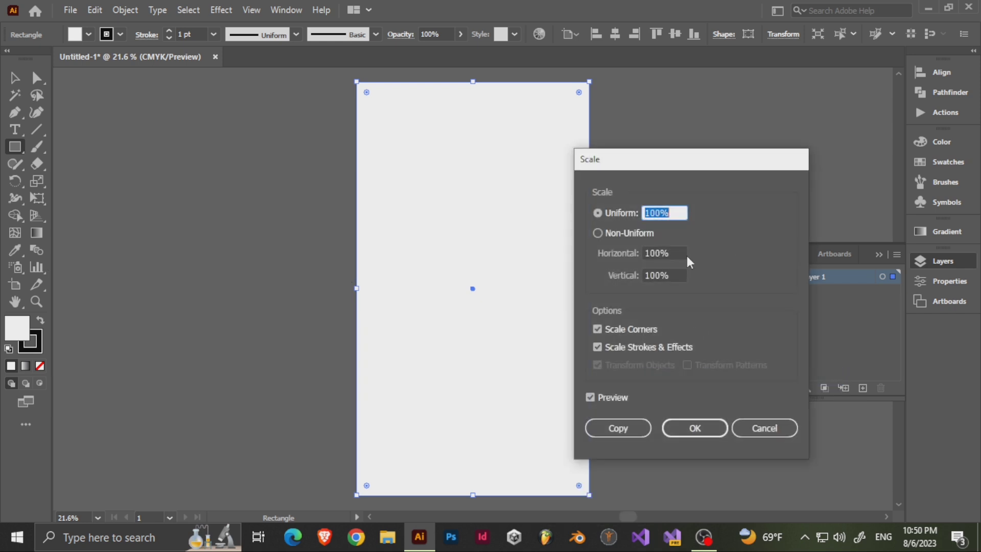
{"action": "type", "text": "90"}
{"action": "left_click", "coordinate": [611, 399]}
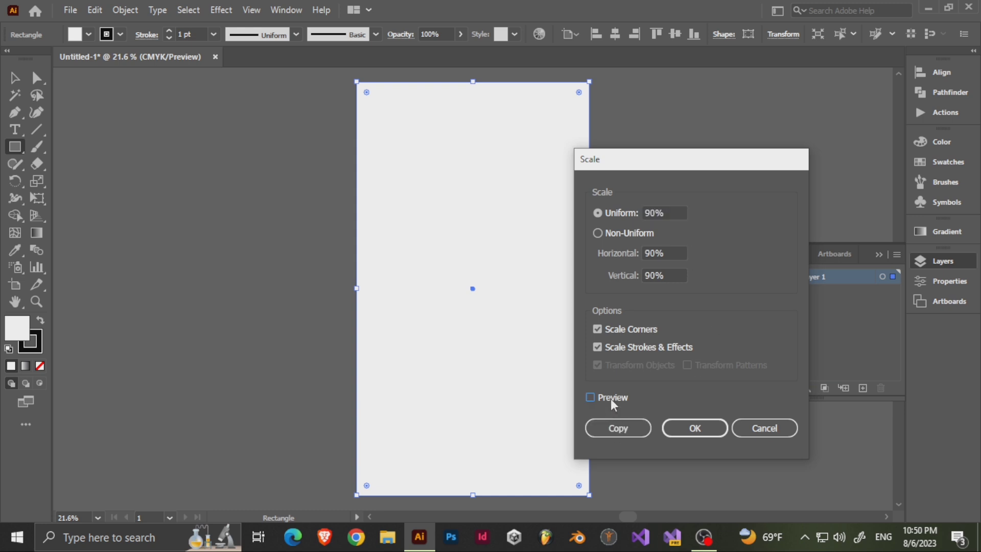
{"action": "left_click", "coordinate": [611, 399]}
{"action": "left_click", "coordinate": [620, 430]}
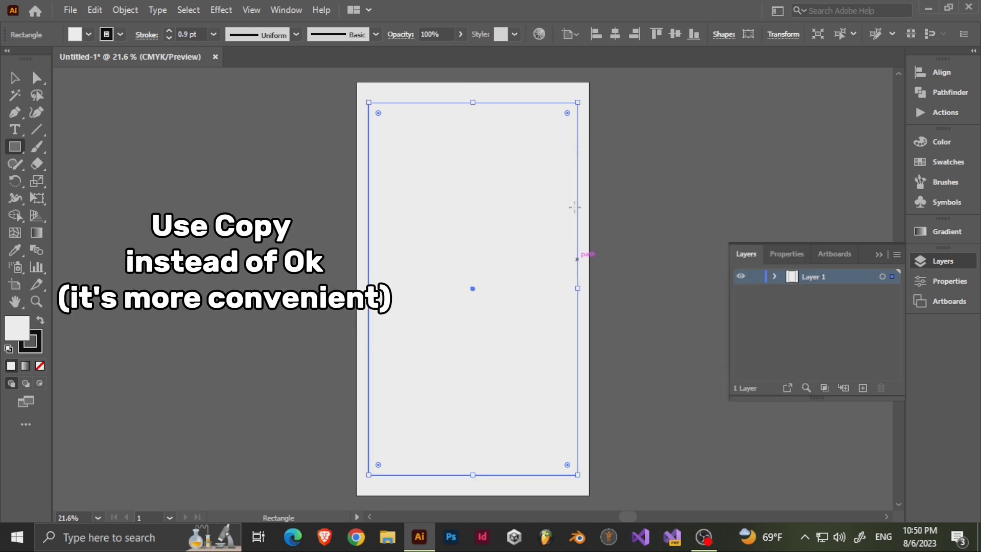
{"action": "key", "text": "v"}
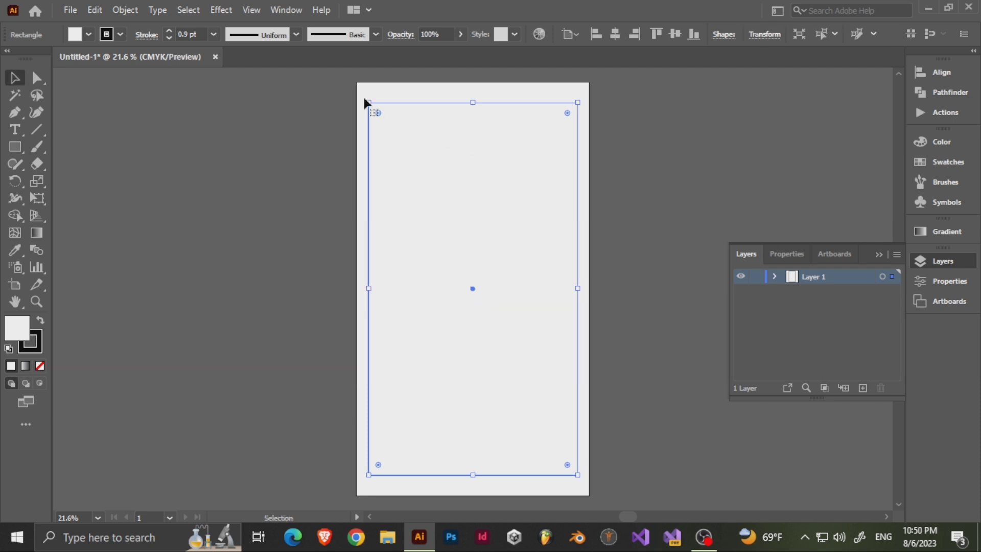
Step: Draw small rectangles filling the two upper corners between the outer and inner rectangles
{"action": "left_click", "coordinate": [15, 147]}
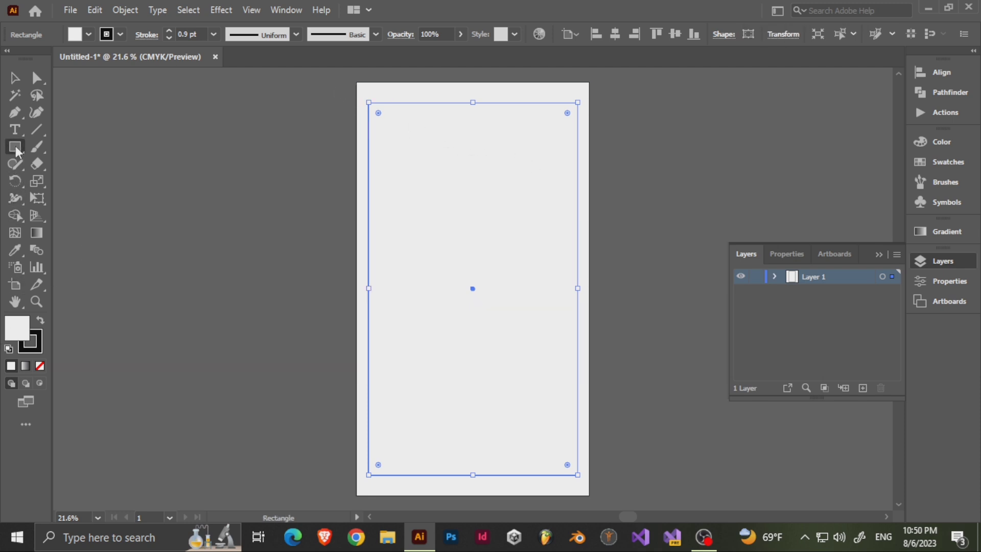
{"action": "scroll", "coordinate": [391, 138], "scroll_direction": "up", "scroll_amount": 3}
{"action": "scroll", "coordinate": [404, 232], "scroll_direction": "up", "scroll_amount": 3}
{"action": "scroll", "coordinate": [333, 218], "scroll_direction": "up", "scroll_amount": 1}
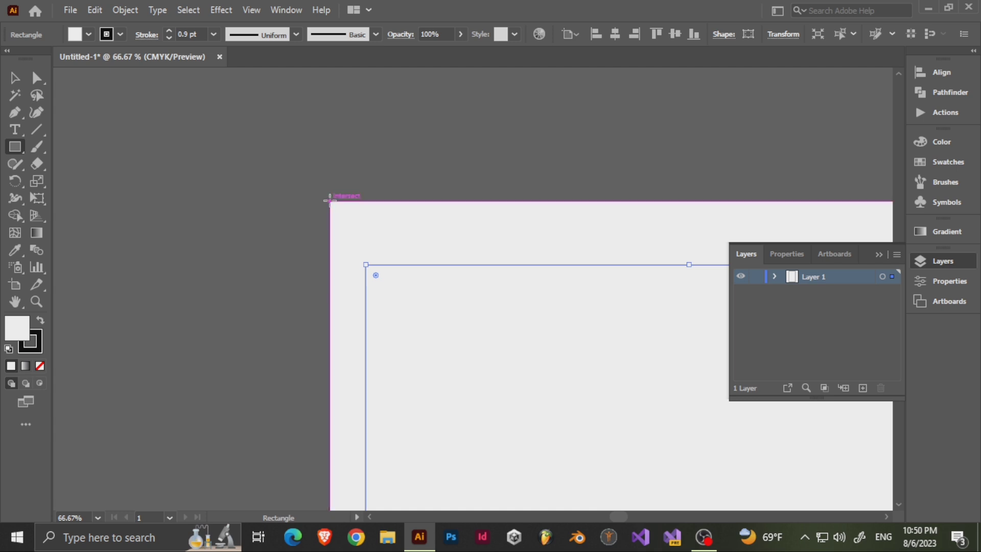
{"action": "left_click_drag", "start_coordinate": [330, 201], "coordinate": [366, 264]}
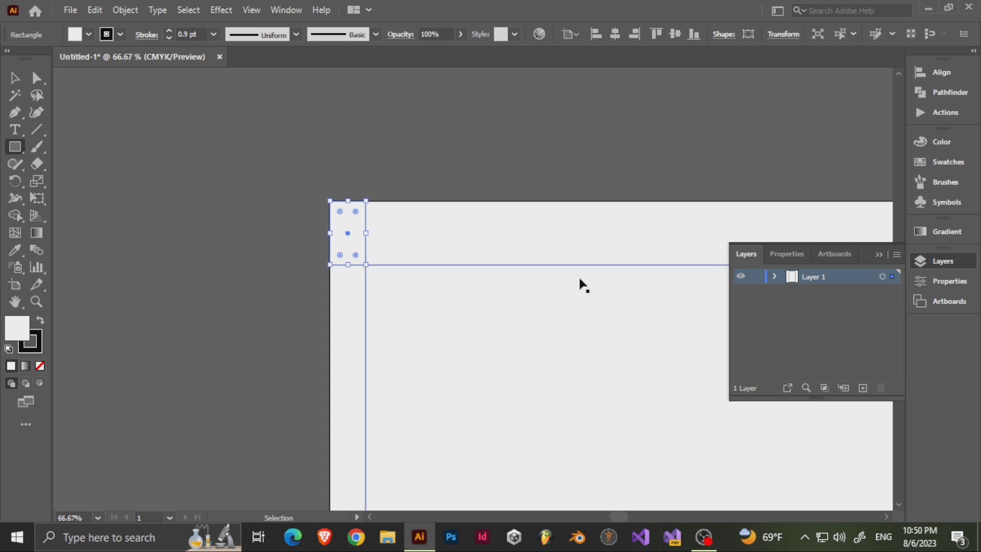
{"action": "scroll", "coordinate": [541, 289], "scroll_direction": "down", "scroll_amount": 2}
{"action": "scroll", "coordinate": [544, 255], "scroll_direction": "right", "scroll_amount": 4}
{"action": "scroll", "coordinate": [548, 214], "scroll_direction": "down", "scroll_amount": 1}
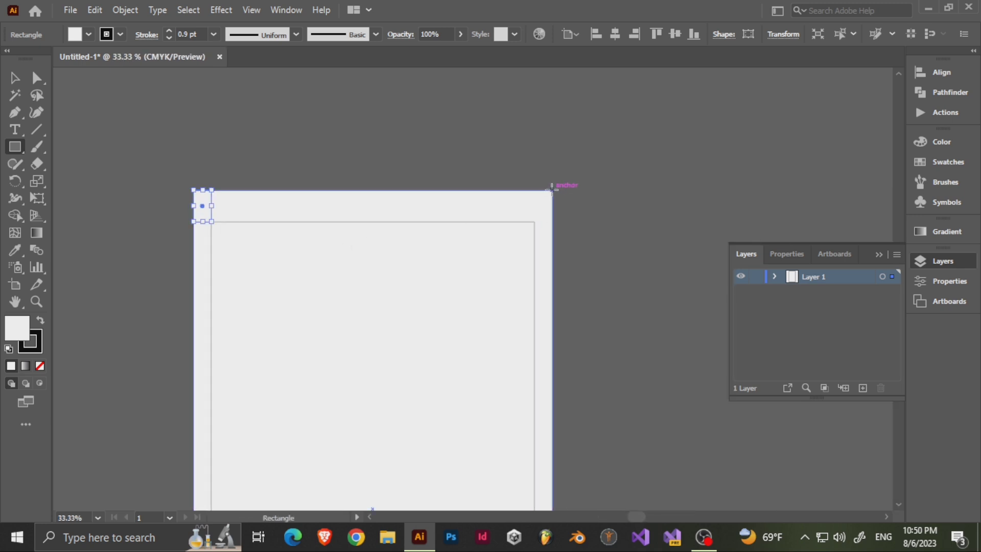
{"action": "left_click_drag", "start_coordinate": [551, 191], "coordinate": [533, 221]}
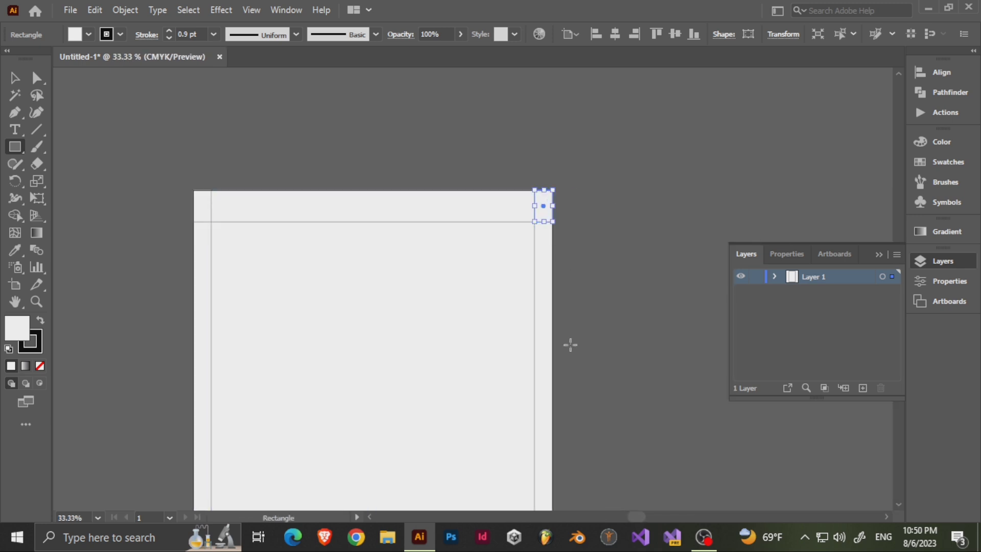
Step: Draw small rectangles filling the two lower corners between the outer and inner rectangles
{"action": "scroll", "coordinate": [575, 346], "scroll_direction": "down", "scroll_amount": 5}
{"action": "scroll", "coordinate": [575, 346], "scroll_direction": "right", "scroll_amount": 2}
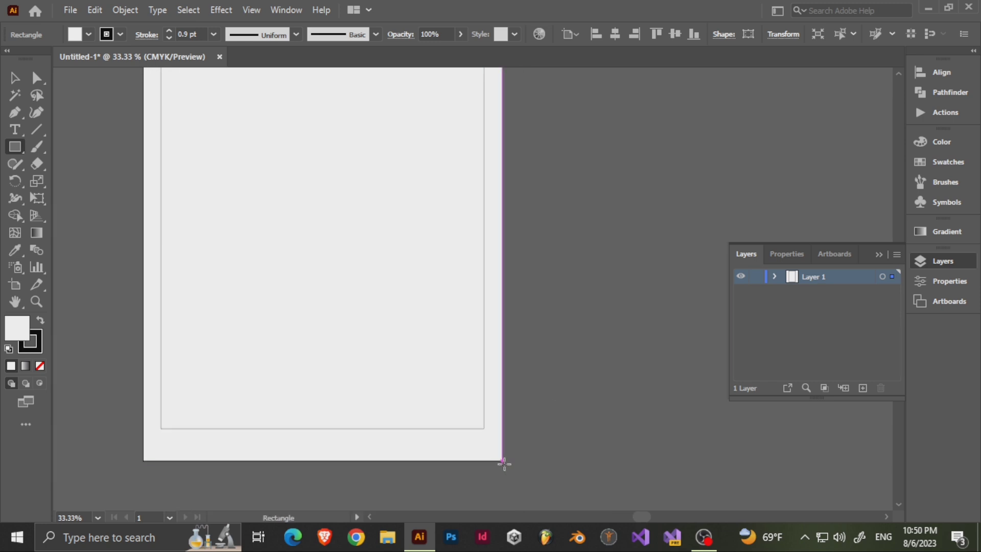
{"action": "left_click_drag", "start_coordinate": [502, 461], "coordinate": [484, 426]}
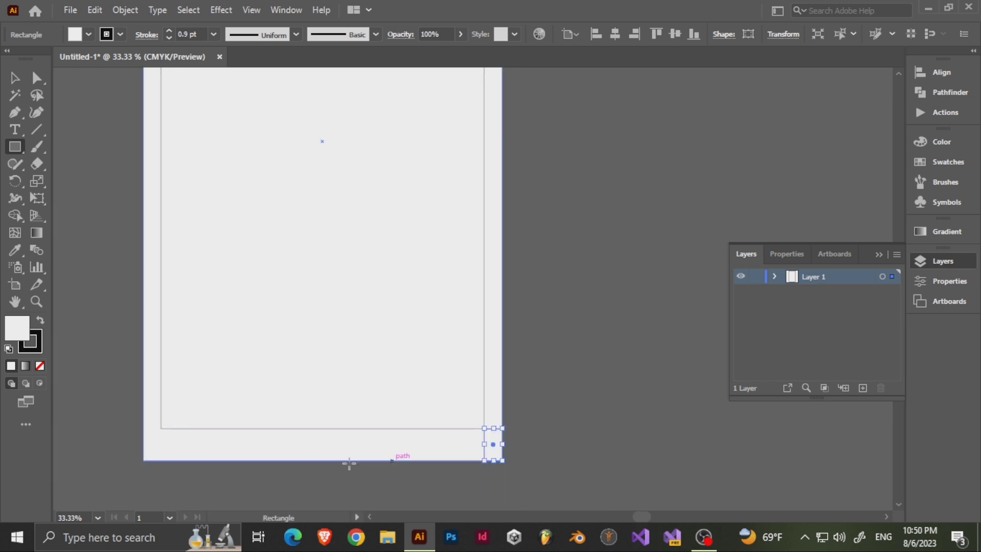
{"action": "scroll", "coordinate": [368, 458], "scroll_direction": "left", "scroll_amount": 3}
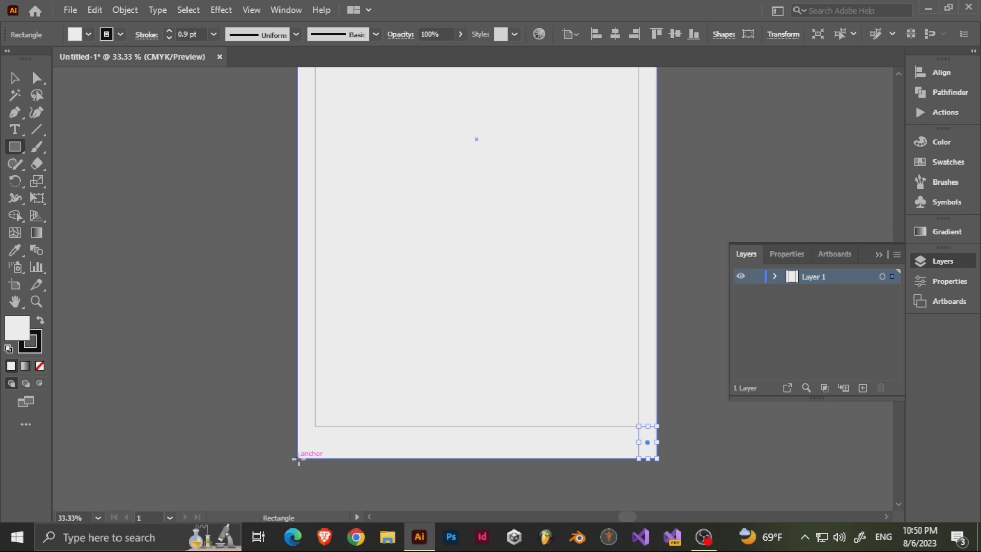
{"action": "left_click_drag", "start_coordinate": [299, 458], "coordinate": [315, 425]}
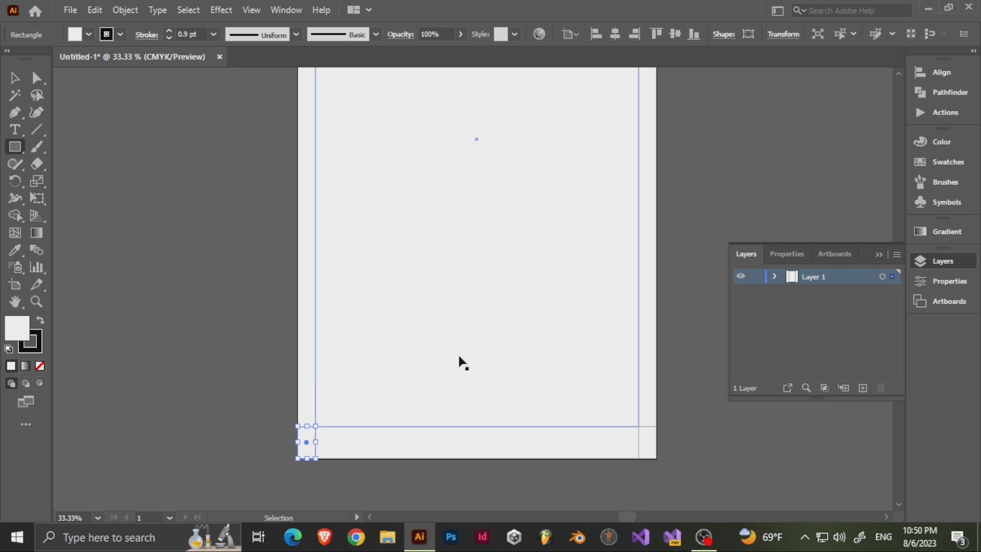
Step: Select all the rectangles and set their stroke weight to 10 pt
{"action": "scroll", "coordinate": [460, 360], "scroll_direction": "down", "scroll_amount": 2}
{"action": "key", "text": "v"}
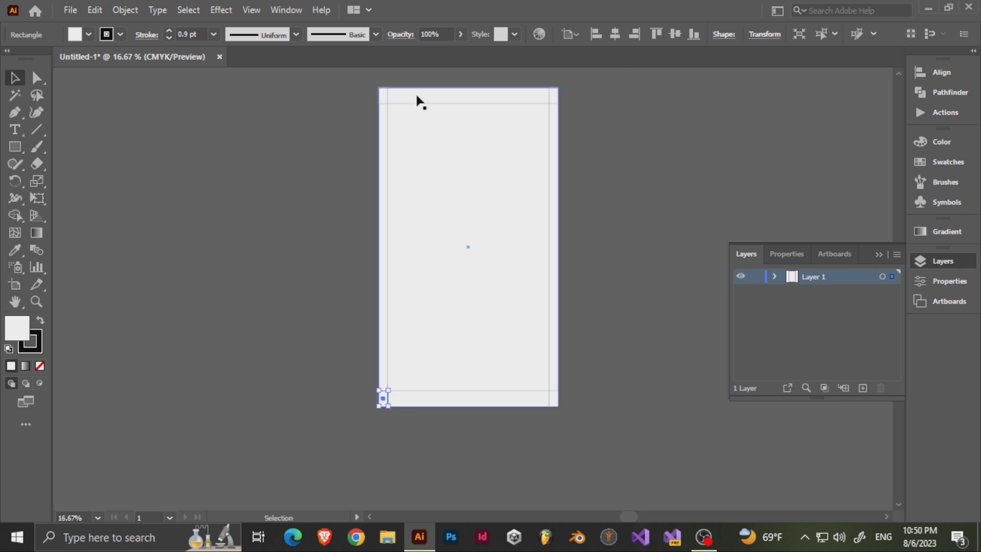
{"action": "scroll", "coordinate": [402, 98], "scroll_direction": "up", "scroll_amount": 2}
{"action": "scroll", "coordinate": [394, 114], "scroll_direction": "down", "scroll_amount": 2}
{"action": "left_click_drag", "start_coordinate": [348, 93], "coordinate": [593, 467]}
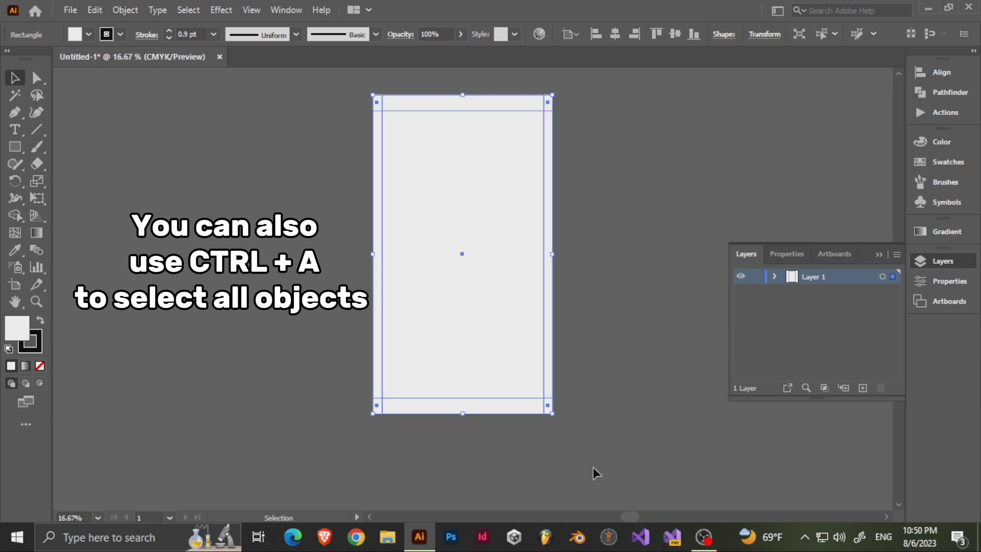
{"action": "left_click", "coordinate": [213, 34]}
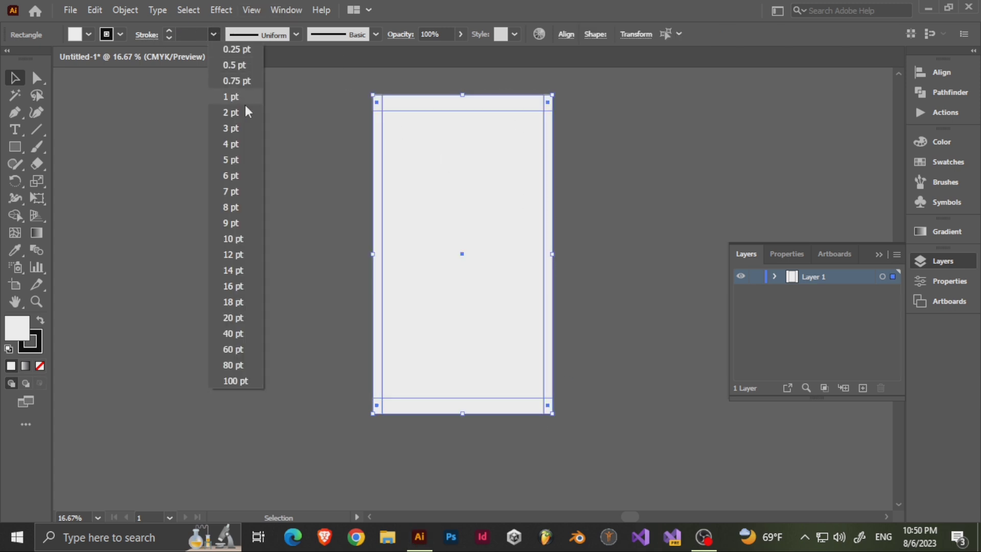
{"action": "left_click", "coordinate": [238, 238]}
Step: Divide the overlapping rectangles into separate pieces with Pathfinder's Divide operation, then deselect them
{"action": "scroll", "coordinate": [486, 173], "scroll_direction": "up", "scroll_amount": 1}
{"action": "mouse_move", "coordinate": [486, 173]}
{"action": "left_mouse_down"}
{"action": "mouse_move", "coordinate": [463, 249]}
{"action": "mouse_move", "coordinate": [463, 290]}
{"action": "left_mouse_up"}
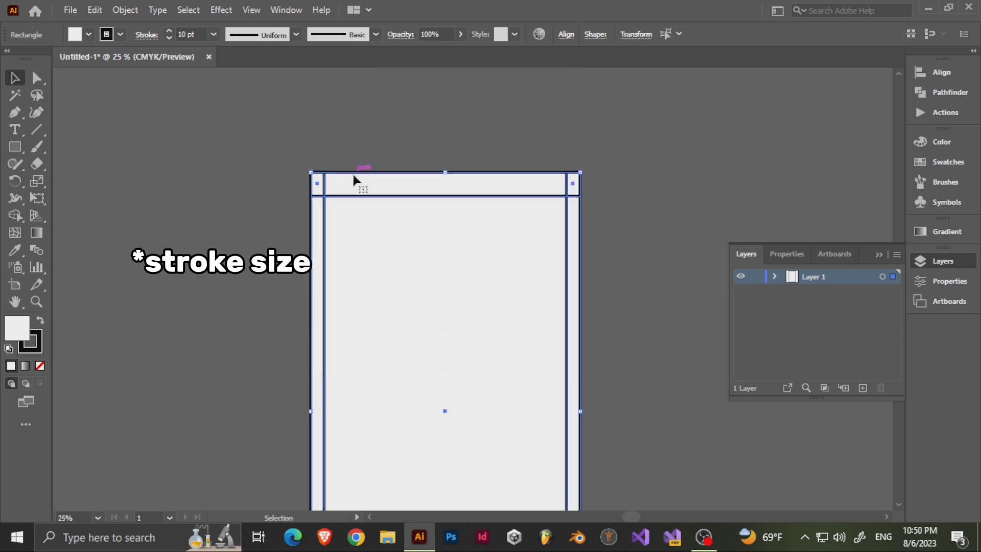
{"action": "left_click", "coordinate": [921, 93]}
{"action": "left_click", "coordinate": [755, 144]}
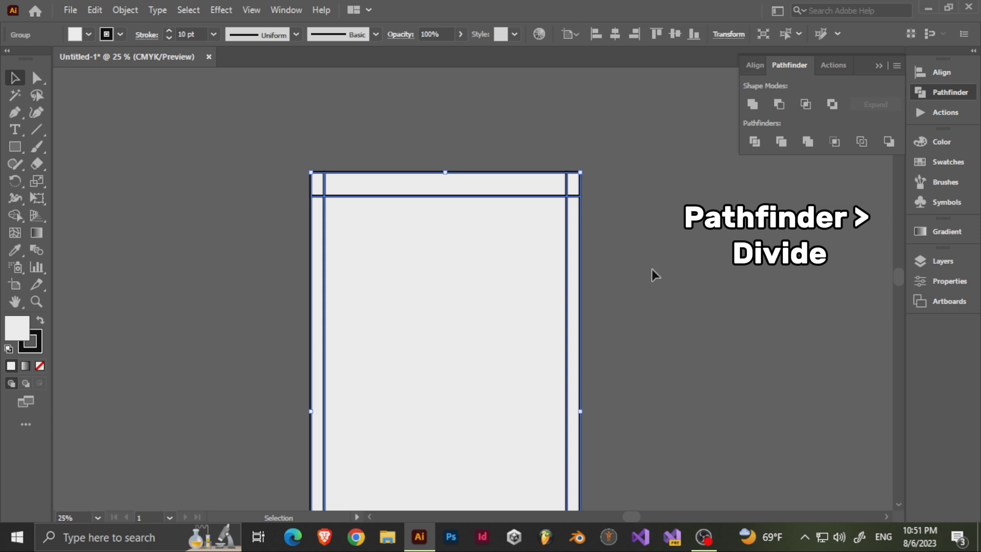
{"action": "left_click", "coordinate": [653, 267]}
{"action": "left_click_drag", "start_coordinate": [653, 268], "coordinate": [649, 235]}
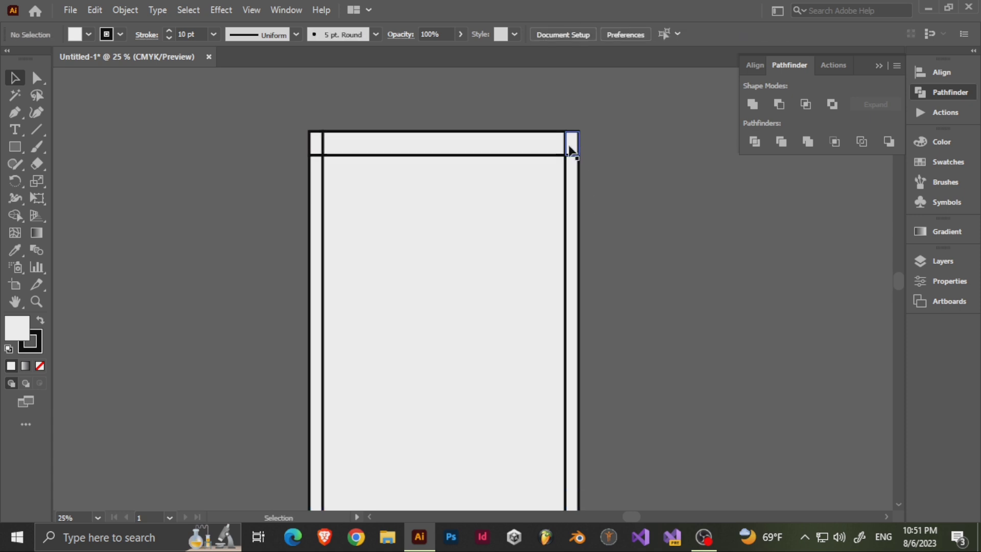
Step: Ungroup the divided shapes so each piece can be selected separately
{"action": "mouse_move", "coordinate": [572, 144]}
{"action": "left_mouse_down"}
{"action": "mouse_move", "coordinate": [622, 148]}
{"action": "mouse_move", "coordinate": [572, 145]}
{"action": "left_mouse_up"}
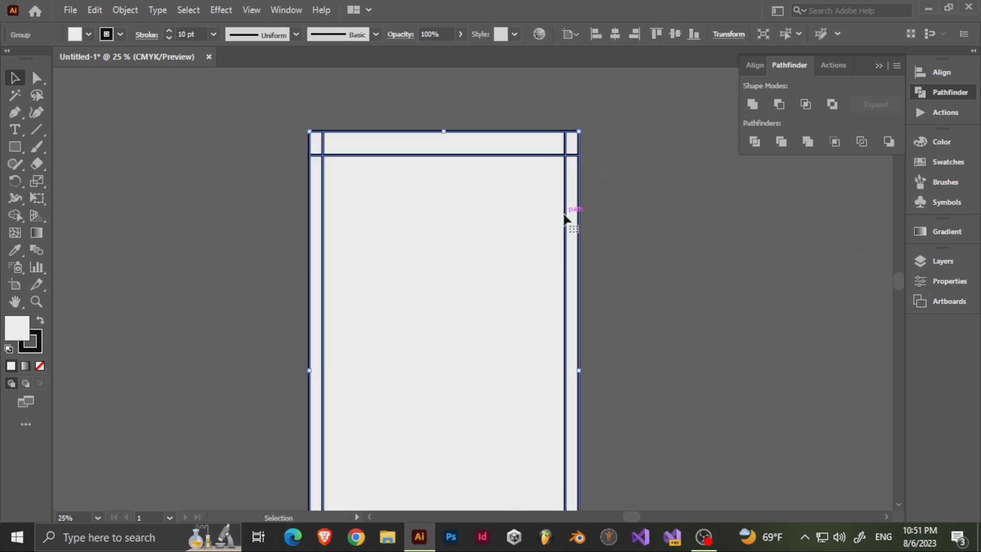
{"action": "scroll", "coordinate": [533, 236], "scroll_direction": "down", "scroll_amount": 3}
{"action": "right_click", "coordinate": [530, 238]}
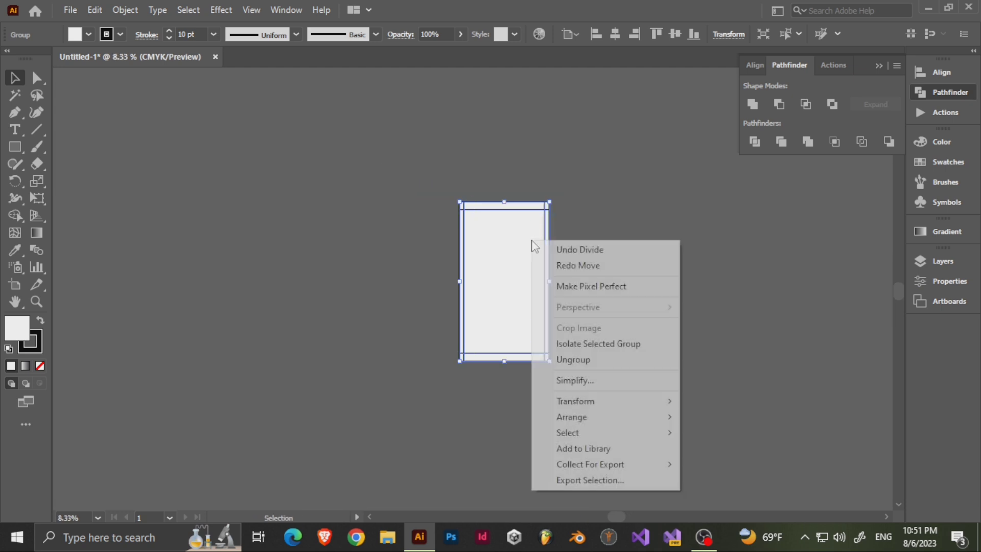
{"action": "left_click", "coordinate": [603, 361]}
{"action": "scroll", "coordinate": [598, 261], "scroll_direction": "up", "scroll_amount": 2}
{"action": "left_click", "coordinate": [515, 178]}
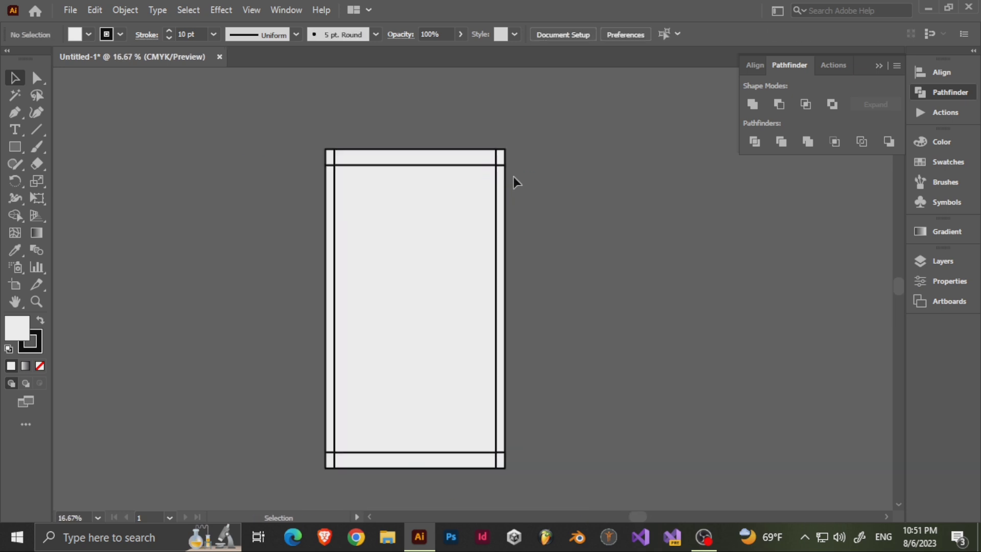
Step: Pull the upper-right corner piece out of the frame and show the transparency grid
{"action": "left_click_drag", "start_coordinate": [503, 155], "coordinate": [556, 161]}
{"action": "key", "text": "ctrl+shift+d"}
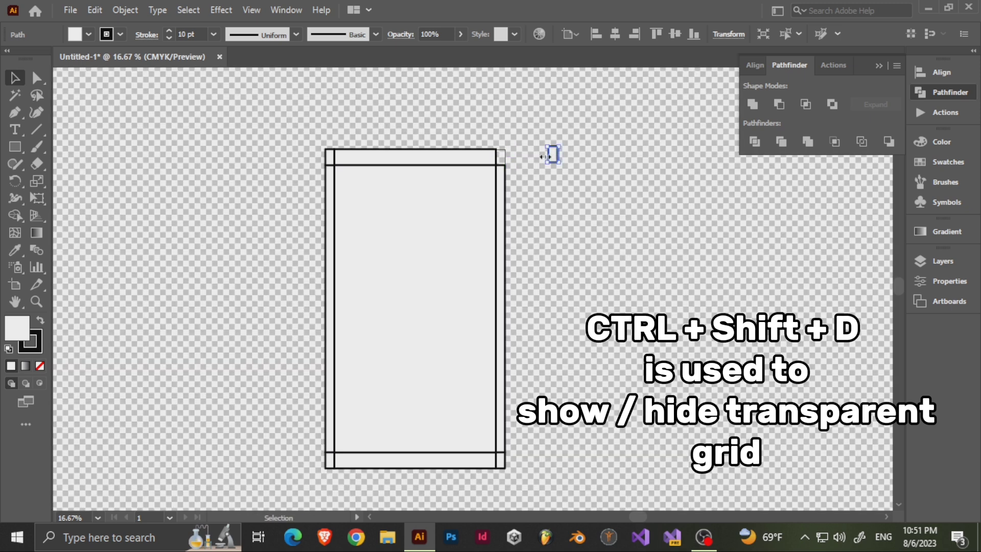
Step: Pull the remaining edge, corner and centre pieces away from the frame to check their separation
{"action": "left_click_drag", "start_coordinate": [468, 156], "coordinate": [473, 118]}
{"action": "left_click_drag", "start_coordinate": [330, 162], "coordinate": [285, 162]}
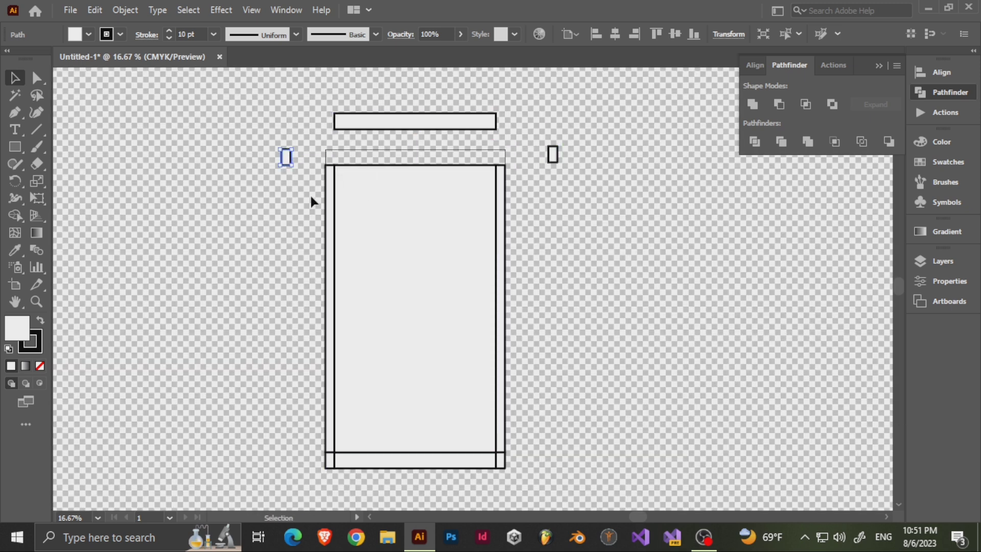
{"action": "left_click_drag", "start_coordinate": [326, 210], "coordinate": [238, 267]}
{"action": "left_click_drag", "start_coordinate": [356, 453], "coordinate": [370, 479]}
{"action": "left_click_drag", "start_coordinate": [330, 462], "coordinate": [287, 465]}
{"action": "left_click_drag", "start_coordinate": [499, 466], "coordinate": [578, 405]}
{"action": "left_click_drag", "start_coordinate": [486, 403], "coordinate": [370, 380]}
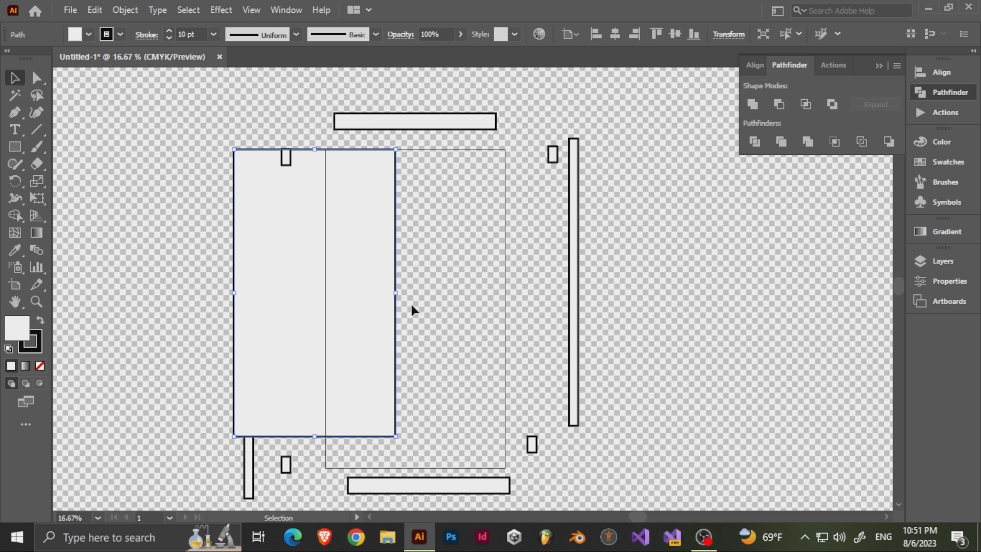
Step: Undo all the piece moves to restore the assembled frame
{"action": "key", "text": "ctrl+z"}
{"action": "key", "text": "ctrl+z"}
{"action": "key", "text": "ctrl+z"}
{"action": "key", "text": "ctrl+z"}
{"action": "key", "text": "ctrl+z"}
{"action": "key", "text": "ctrl+z"}
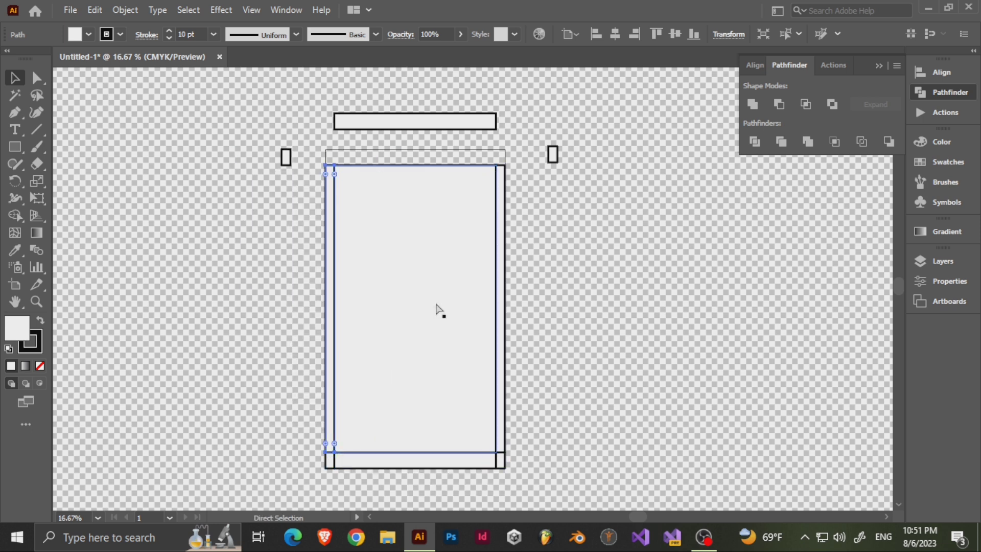
{"action": "key", "text": "ctrl+z"}
{"action": "key", "text": "ctrl+z"}
{"action": "key", "text": "ctrl+z"}
Step: Select all the border pieces except the large centre rectangle and group them
{"action": "key", "text": "v"}
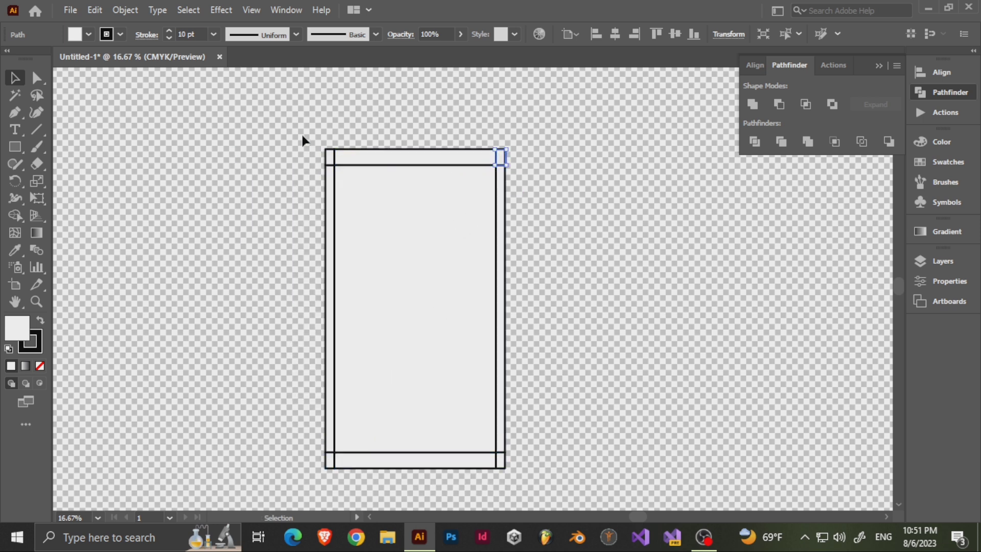
{"action": "left_click_drag", "start_coordinate": [303, 136], "coordinate": [553, 444]}
{"action": "left_click_drag", "start_coordinate": [545, 484], "coordinate": [544, 484]}
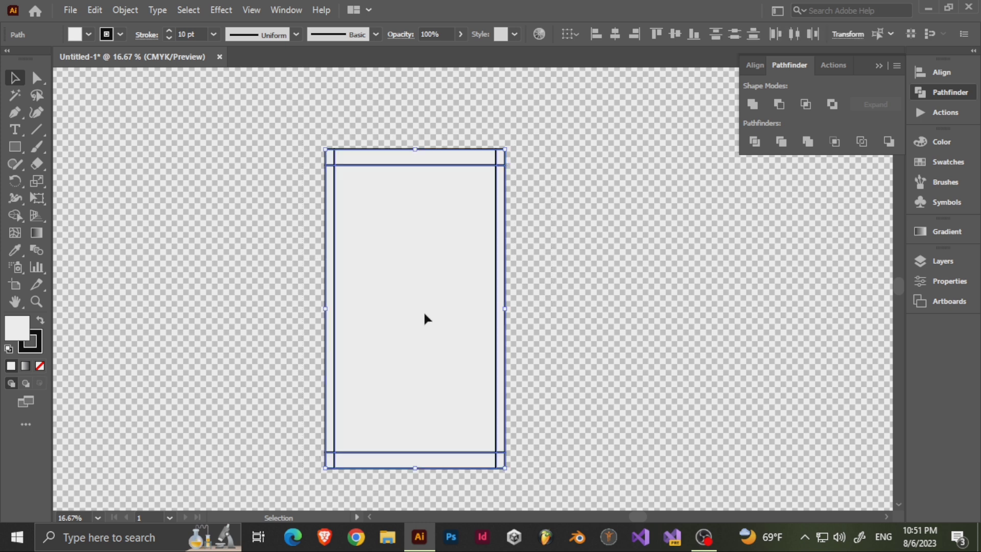
{"action": "key", "text": "a"}
{"action": "key", "text": "ctrl+g"}
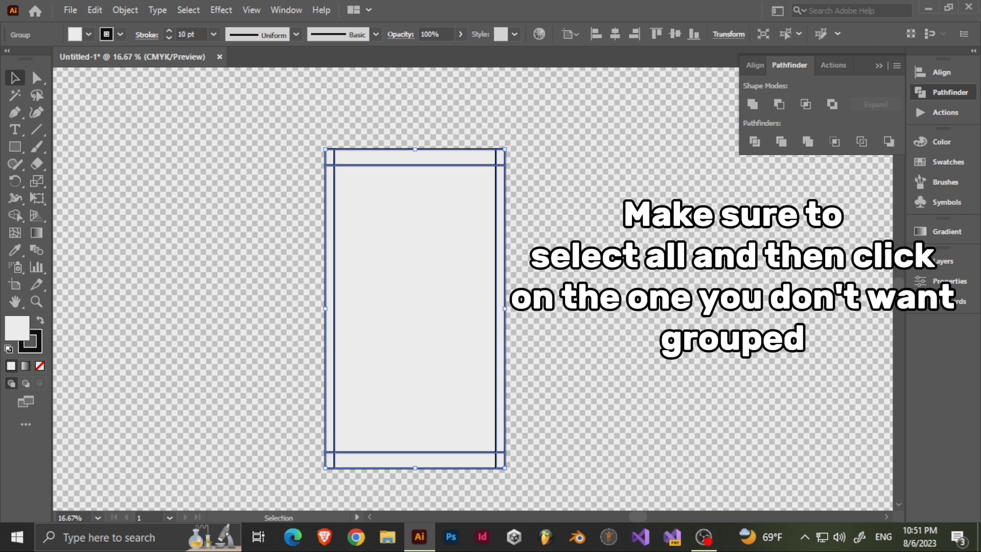
Step: Hide the border group, move it below the centre rectangle's path in Layer 1, and select the rectangle
{"action": "left_click", "coordinate": [942, 262]}
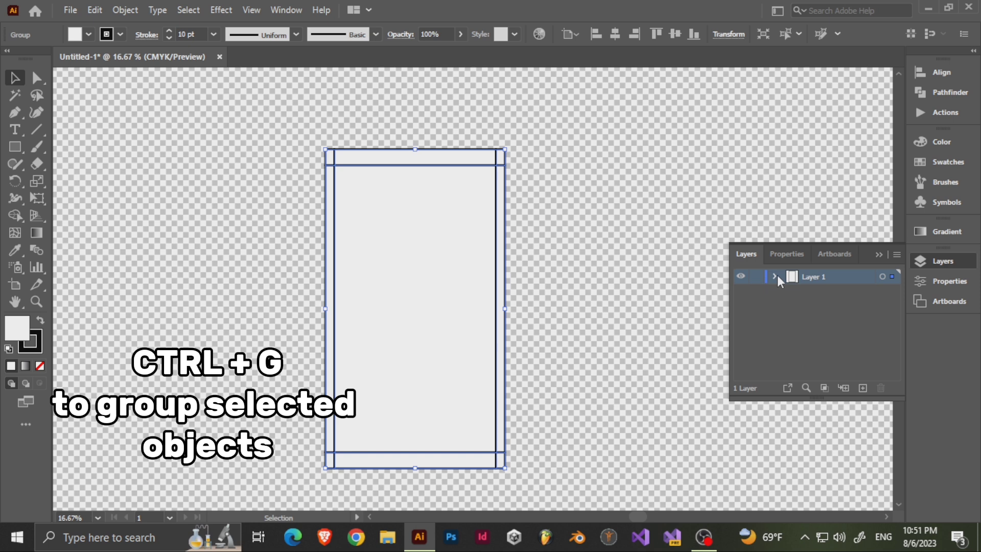
{"action": "left_click", "coordinate": [775, 276]}
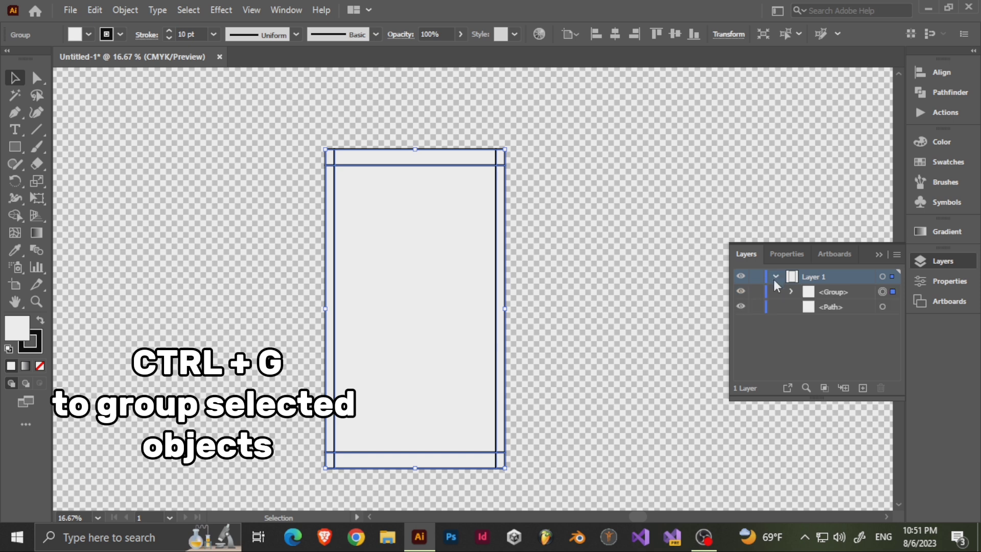
{"action": "left_click", "coordinate": [741, 291]}
{"action": "left_click_drag", "start_coordinate": [814, 290], "coordinate": [819, 310]}
{"action": "left_click", "coordinate": [461, 264]}
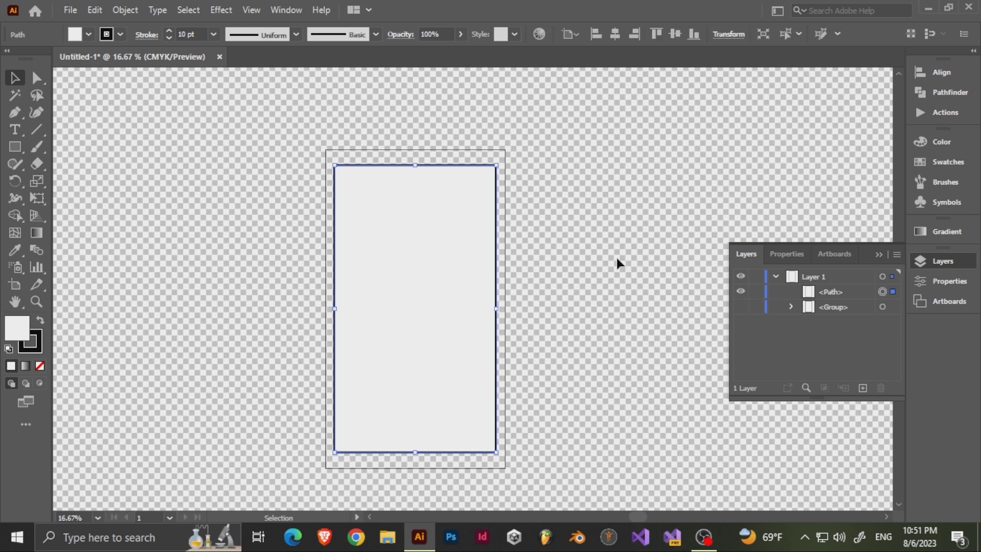
Step: Remove the centre rectangle's stroke by swapping it into the fill, and set the fill colour to white
{"action": "left_click", "coordinate": [90, 37]}
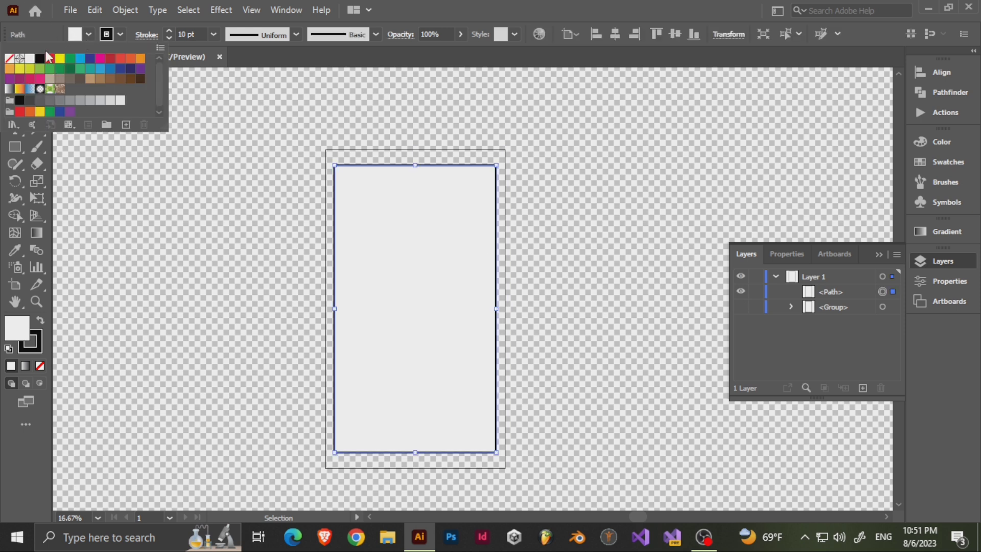
{"action": "left_click", "coordinate": [9, 59]}
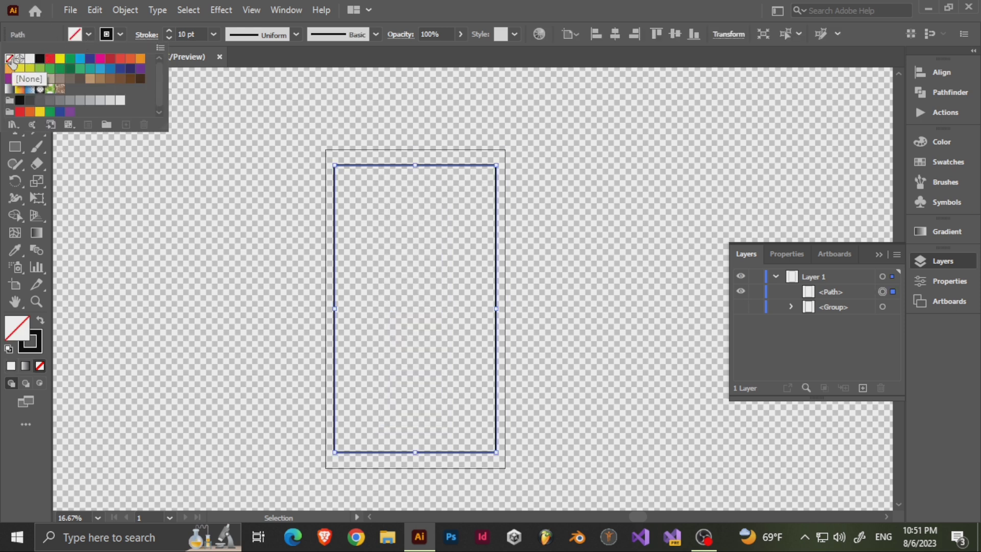
{"action": "left_click", "coordinate": [335, 204]}
{"action": "key", "text": "shift+x"}
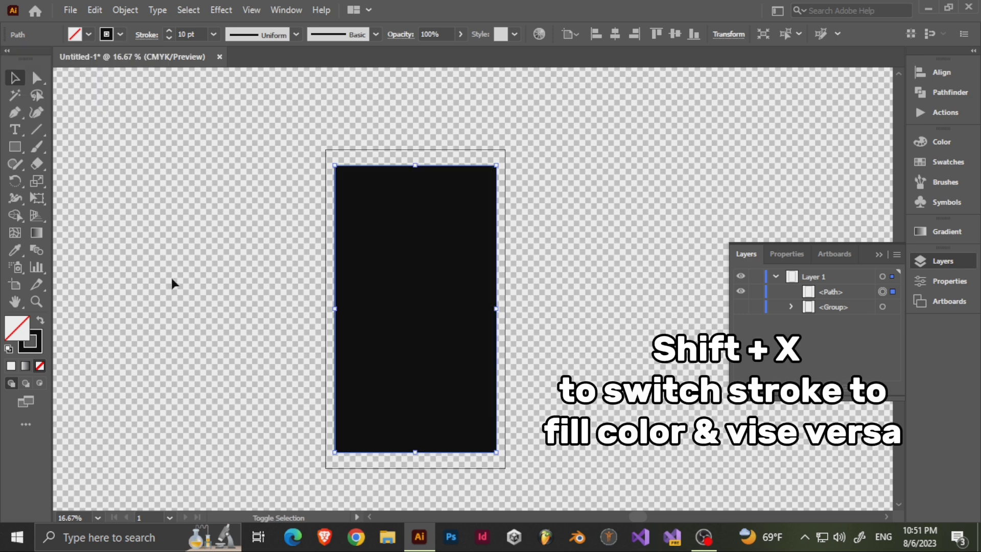
{"action": "double_click", "coordinate": [21, 329]}
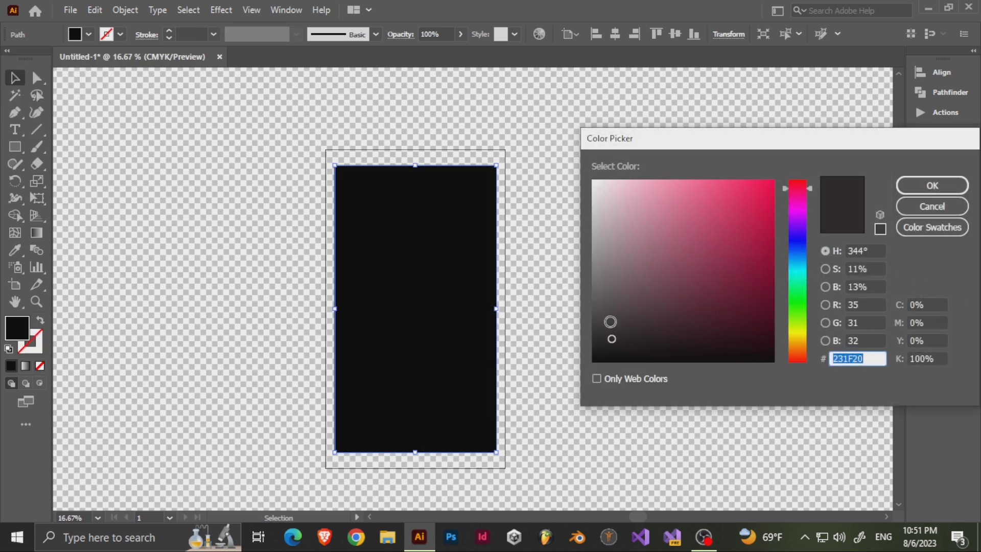
{"action": "left_click_drag", "start_coordinate": [609, 322], "coordinate": [578, 166]}
{"action": "left_click", "coordinate": [913, 189]}
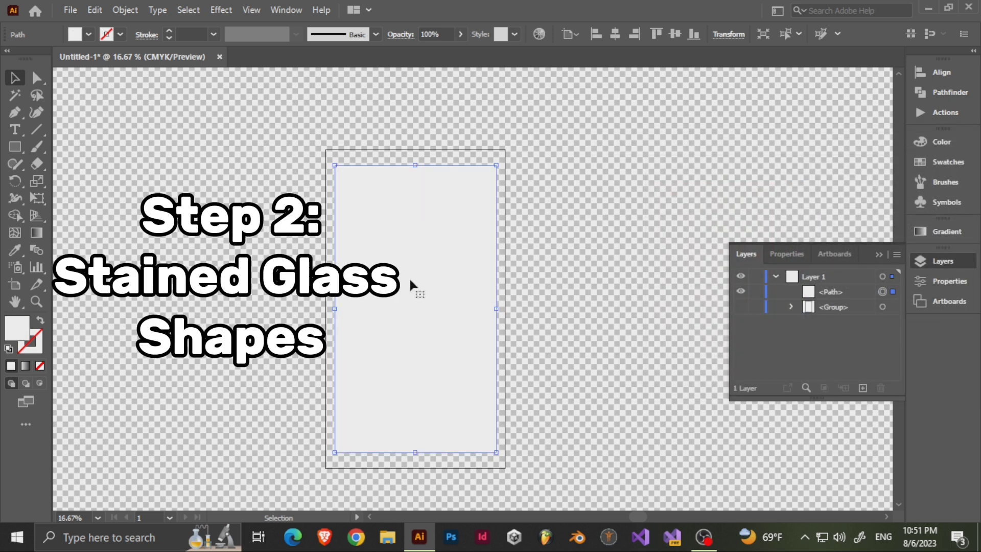
Step: Copy the white centre rectangle and paste the duplicate in place
{"action": "right_click", "coordinate": [410, 262]}
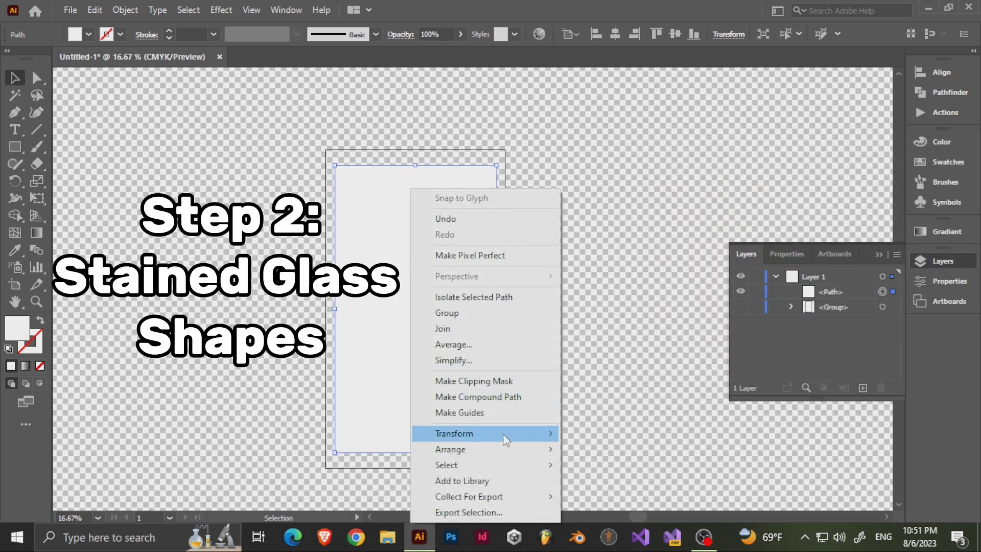
{"action": "key", "text": "Escape"}
{"action": "key", "text": "a"}
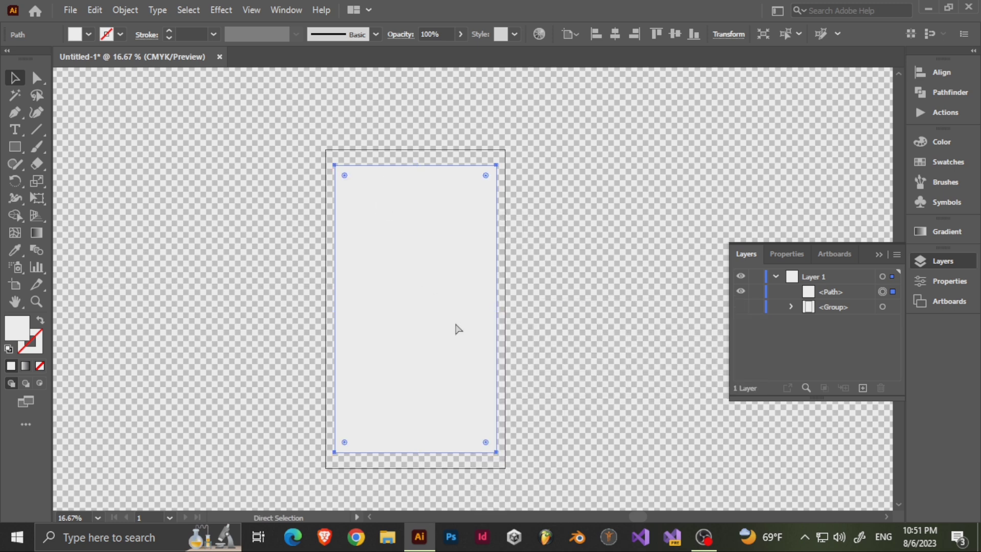
{"action": "key", "text": "v"}
{"action": "key", "text": "ctrl+c"}
{"action": "key", "text": "ctrl+shift+v"}
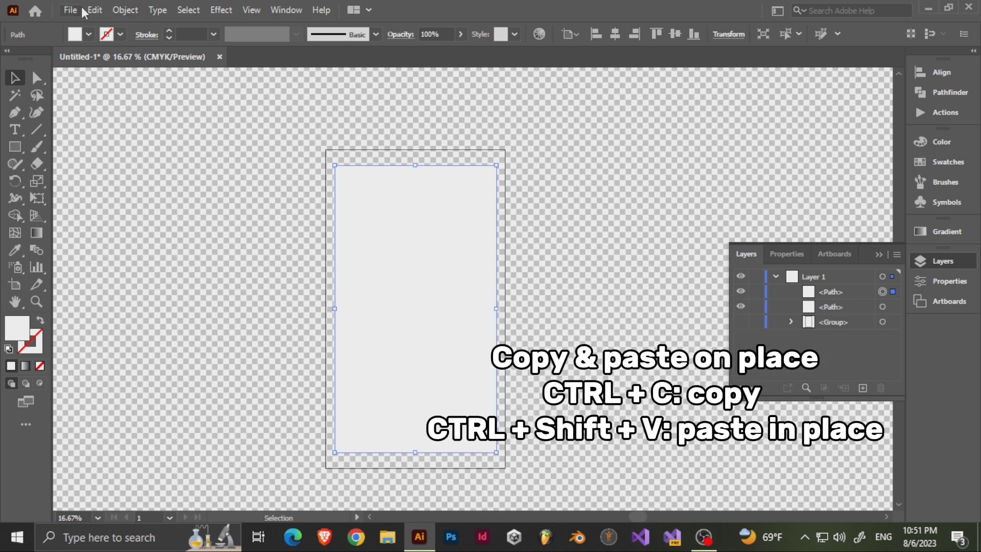
{"action": "left_click", "coordinate": [95, 11]}
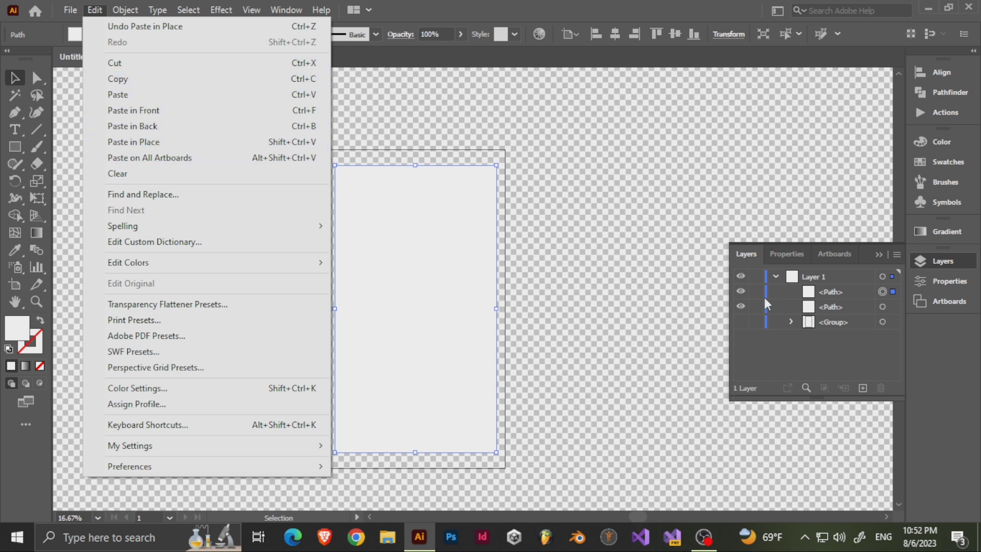
Step: Apply the Stained Glass effect to the upper rectangle with cell size 50, border thickness 20 and light intensity 0
{"action": "left_click", "coordinate": [814, 296]}
{"action": "left_click", "coordinate": [217, 11]}
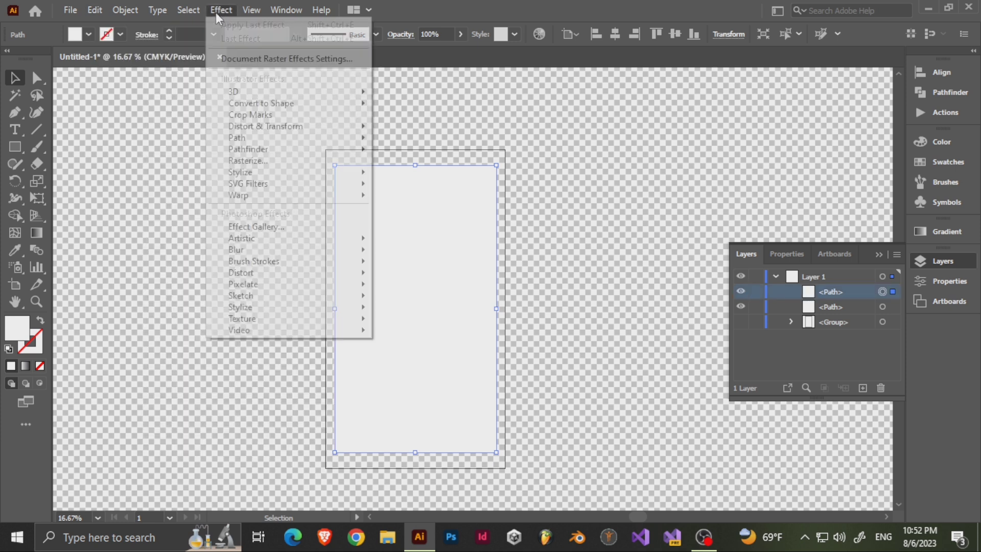
{"action": "left_click", "coordinate": [258, 227]}
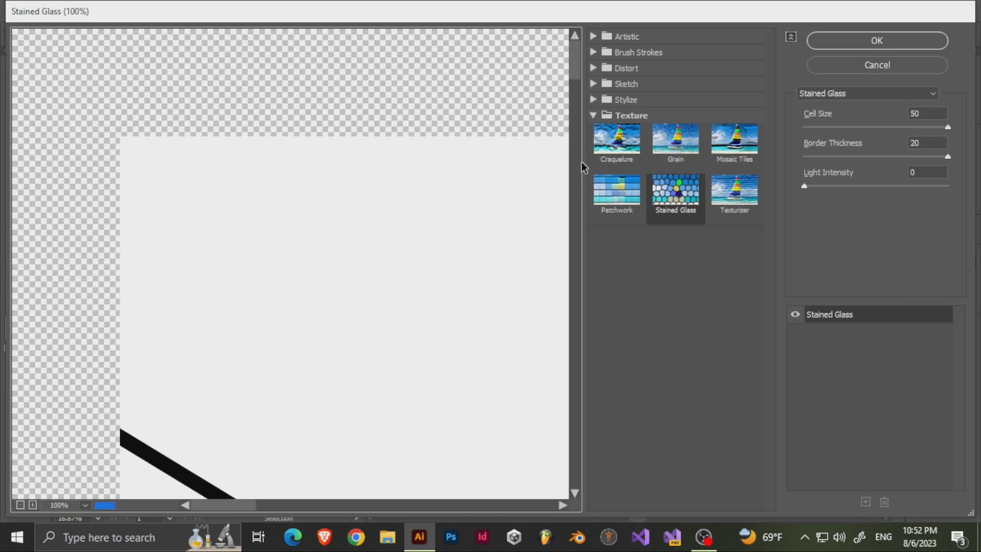
{"action": "right_click", "coordinate": [562, 177]}
{"action": "left_click", "coordinate": [488, 112]}
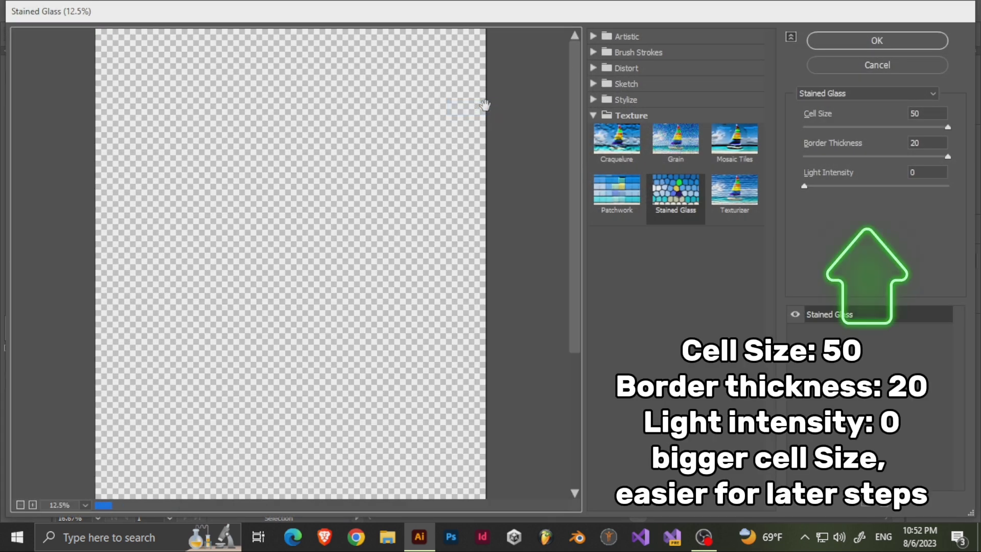
{"action": "right_click", "coordinate": [348, 183]}
{"action": "left_click", "coordinate": [391, 45]}
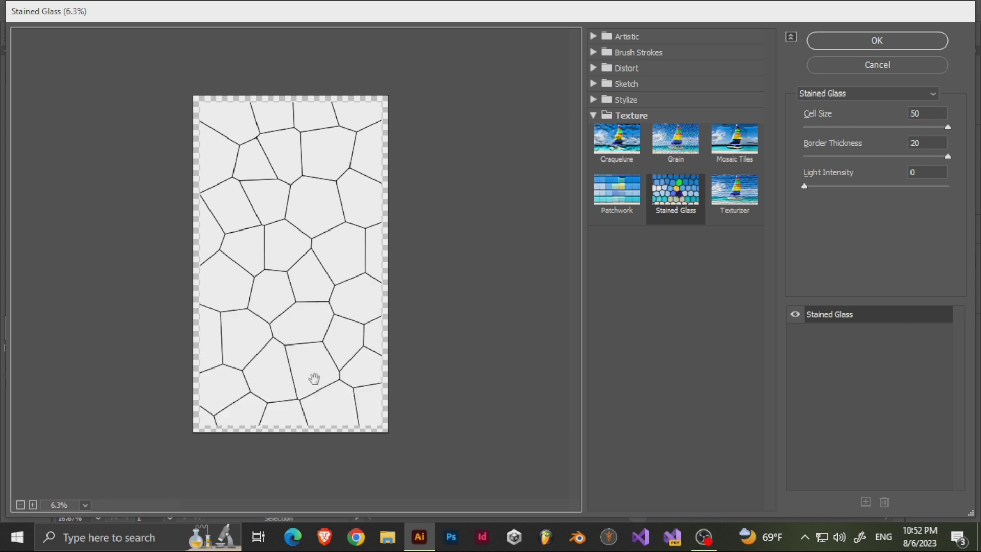
{"action": "left_click", "coordinate": [877, 41]}
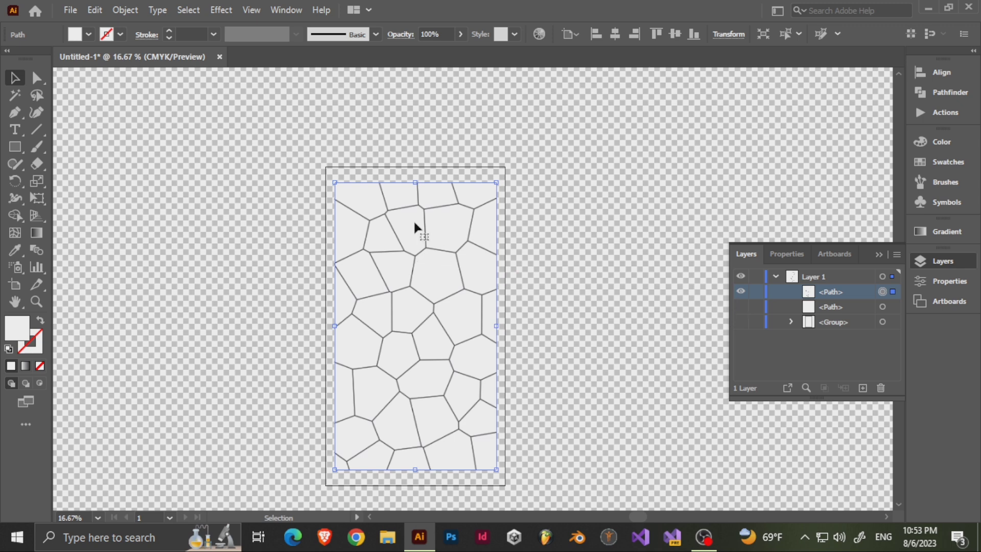
Step: Expand the stained glass rectangle's appearance and run Image Trace on the resulting image
{"action": "left_click", "coordinate": [129, 9]}
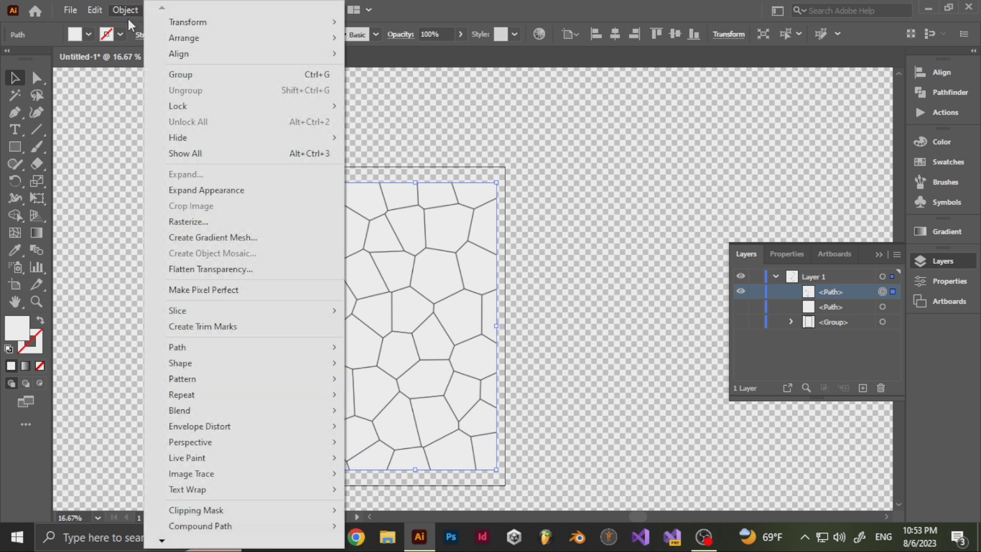
{"action": "left_click", "coordinate": [203, 192]}
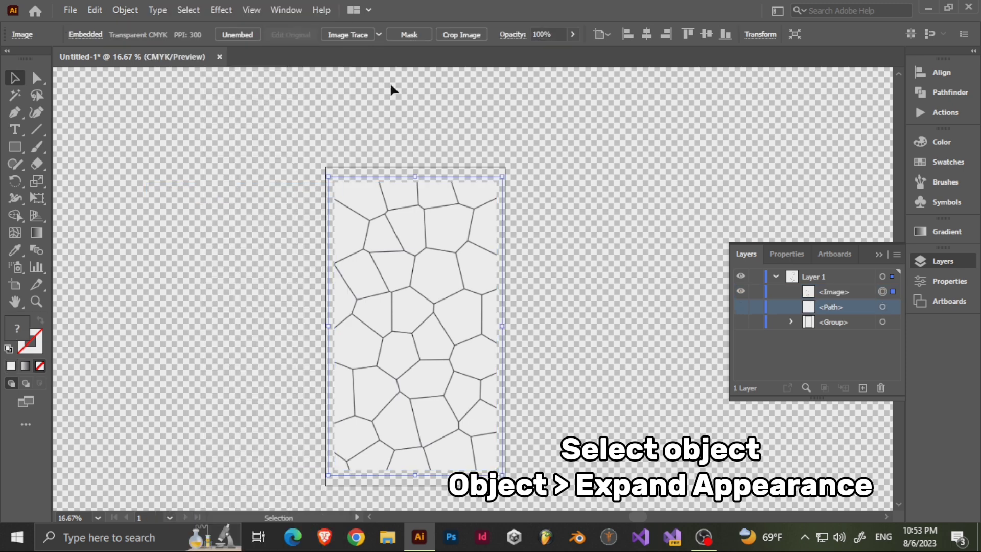
{"action": "left_click", "coordinate": [358, 34]}
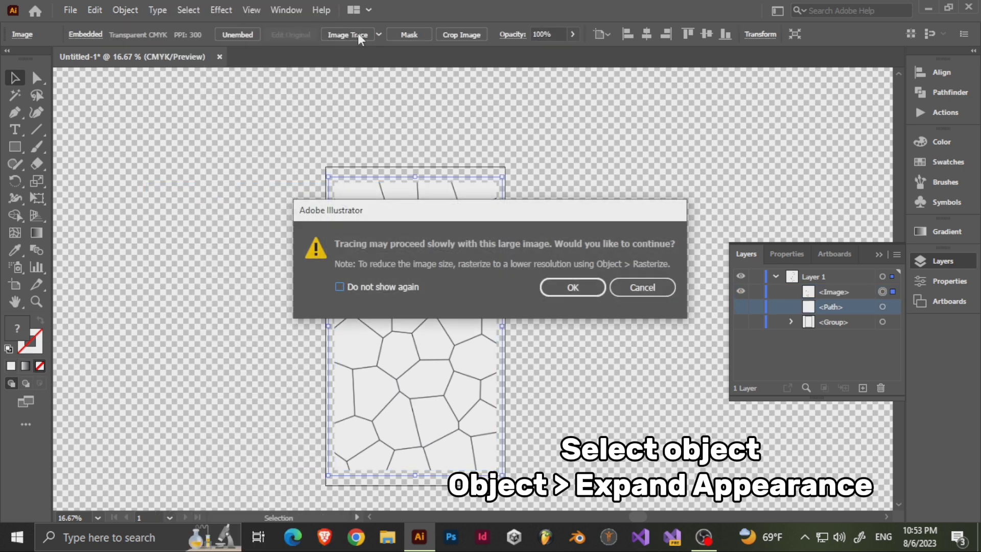
{"action": "left_click", "coordinate": [571, 288]}
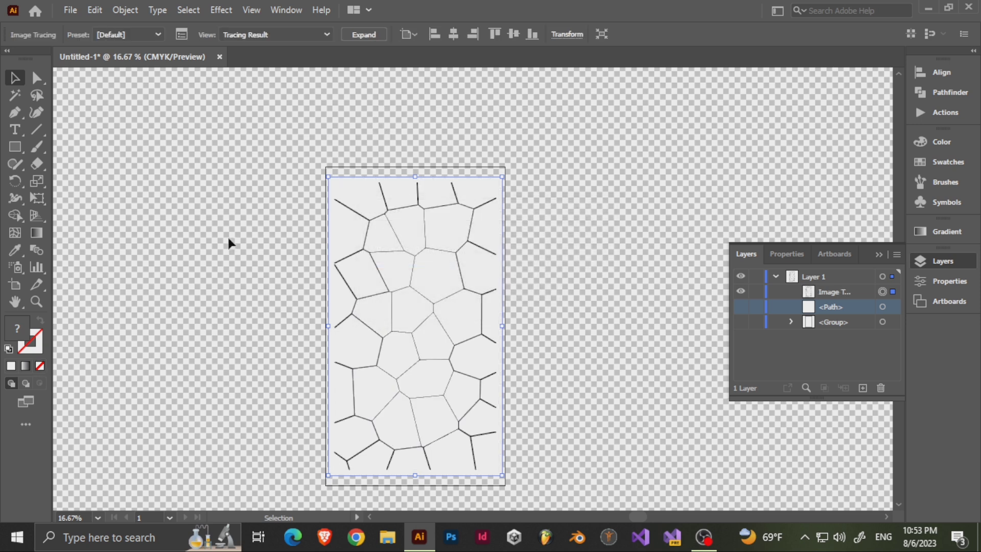
Step: Set the Image Trace threshold to 254 and expand the tracing into vector paths
{"action": "left_click", "coordinate": [183, 33]}
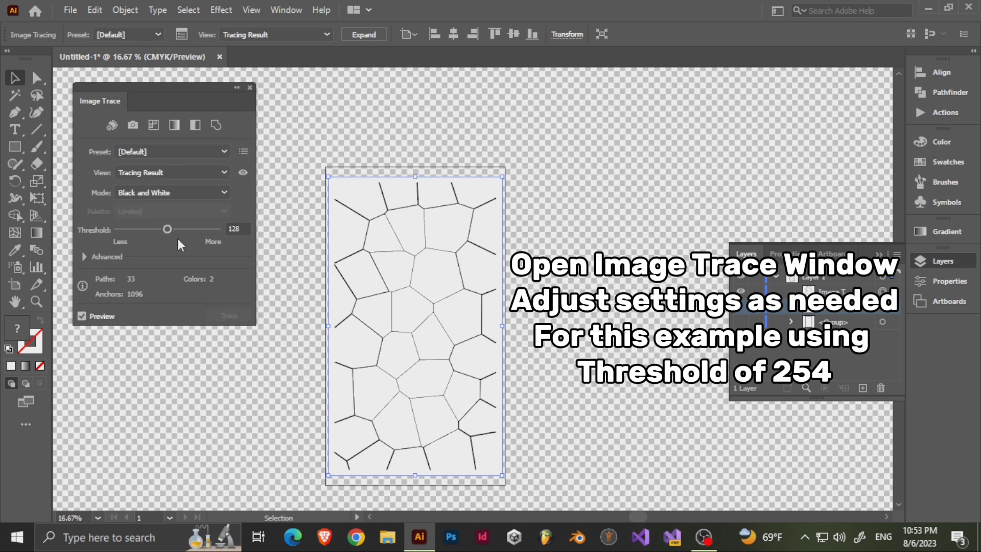
{"action": "left_click", "coordinate": [85, 257]}
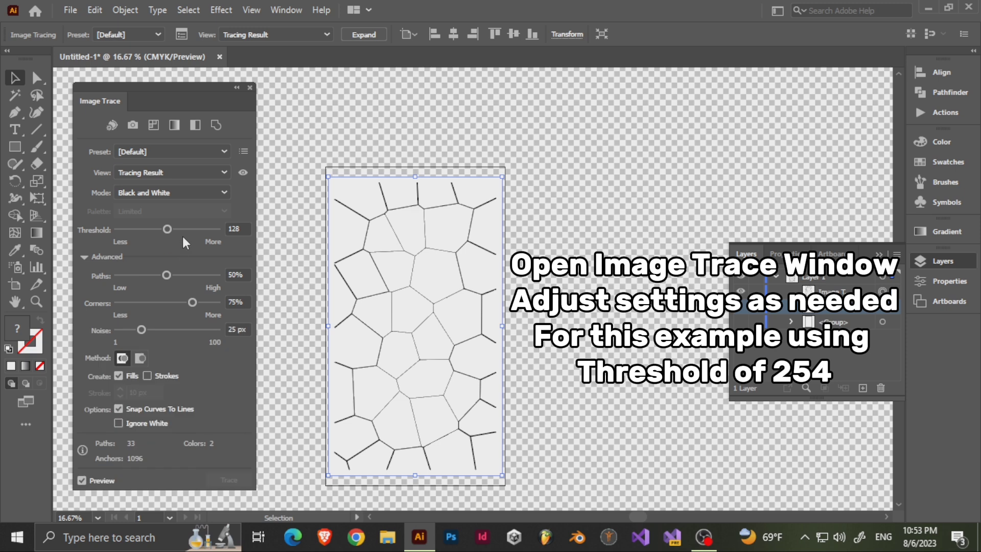
{"action": "left_click", "coordinate": [235, 228]}
{"action": "type", "text": "254"}
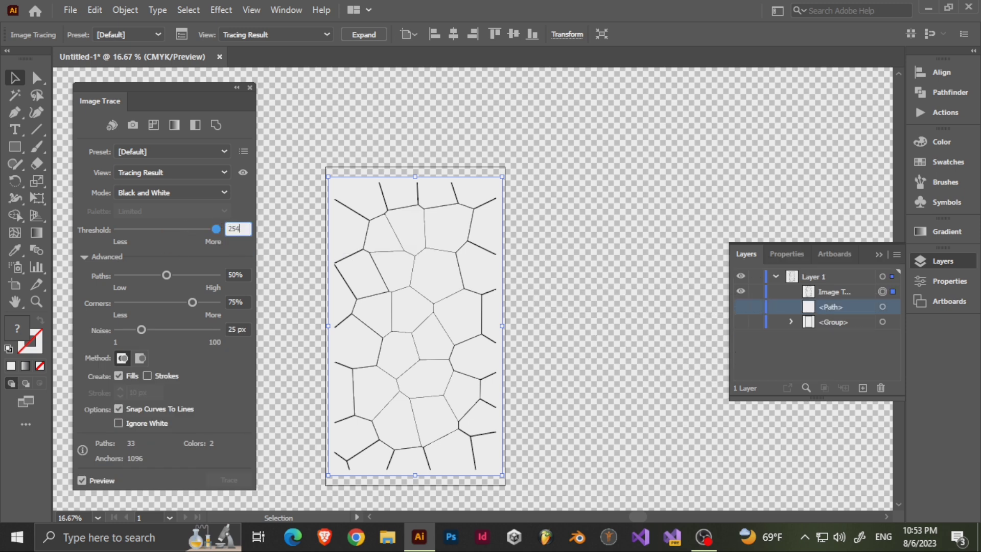
{"action": "key", "text": "Return"}
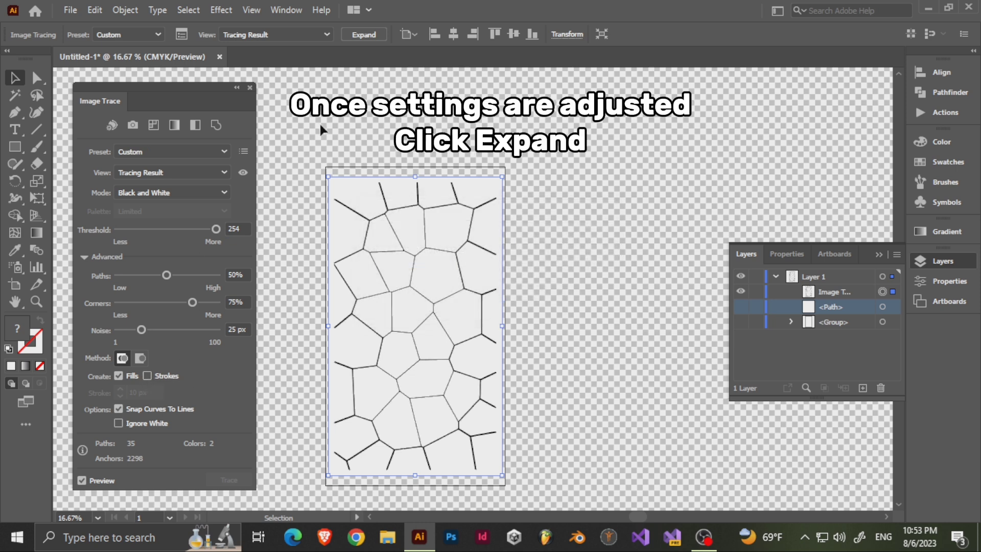
{"action": "left_click", "coordinate": [354, 35]}
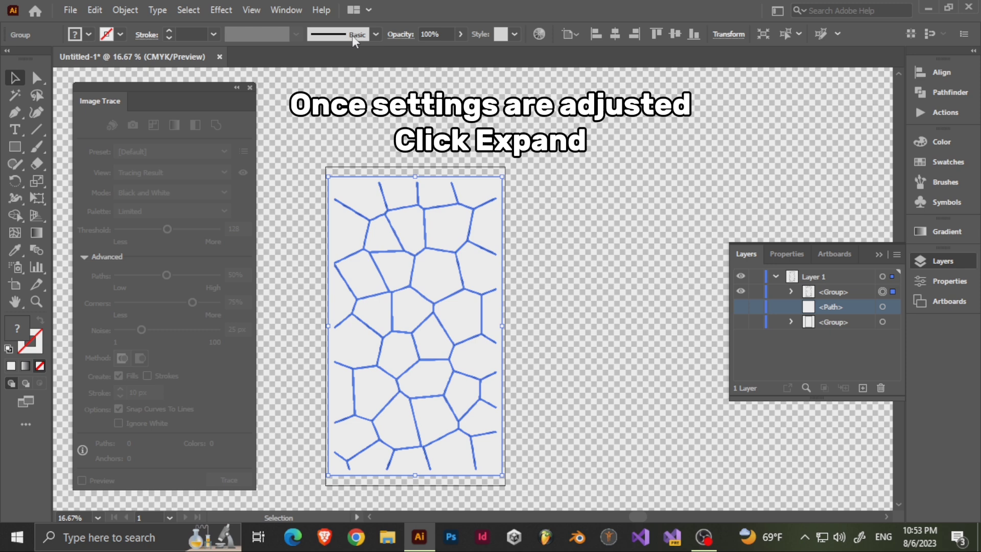
{"action": "left_click", "coordinate": [250, 87]}
Step: Ungroup the expanded stained glass tracing into separate paths
{"action": "left_click_drag", "start_coordinate": [496, 236], "coordinate": [618, 219]}
{"action": "key", "text": "ctrl+z"}
{"action": "right_click", "coordinate": [454, 234]}
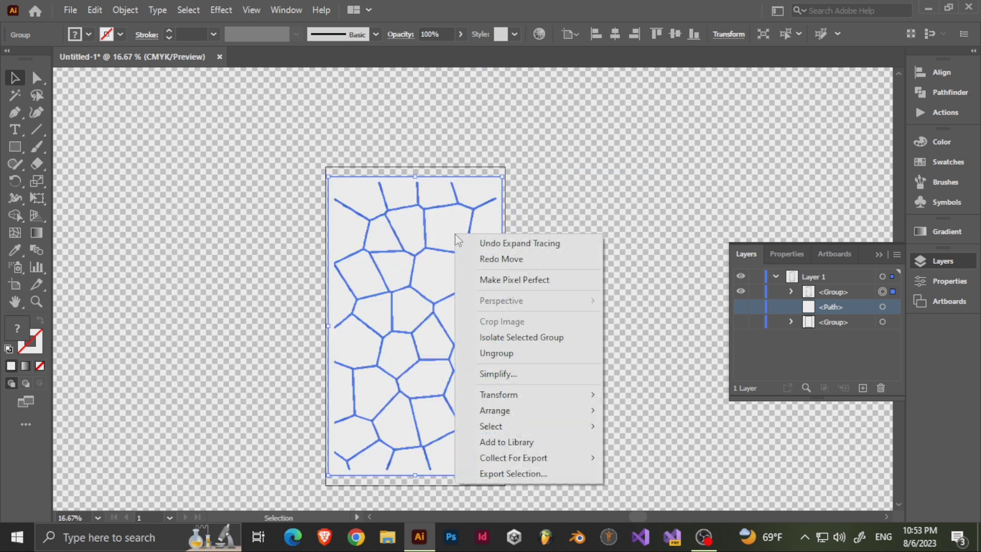
{"action": "left_click", "coordinate": [517, 353]}
Step: Pull the whole tracing and its outer white piece aside to check their separation, undoing each move
{"action": "right_click", "coordinate": [479, 225]}
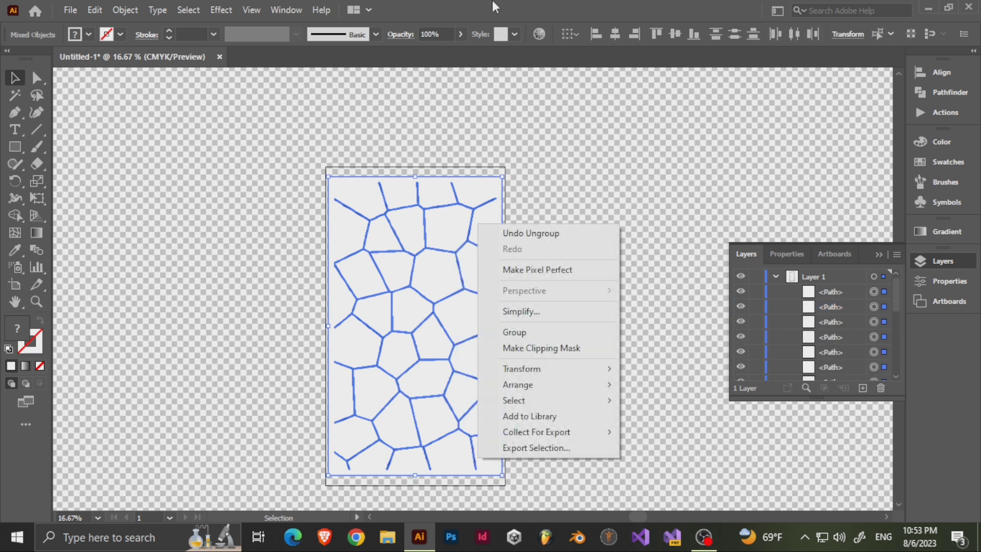
{"action": "left_click", "coordinate": [443, 299]}
{"action": "left_click_drag", "start_coordinate": [442, 299], "coordinate": [548, 305]}
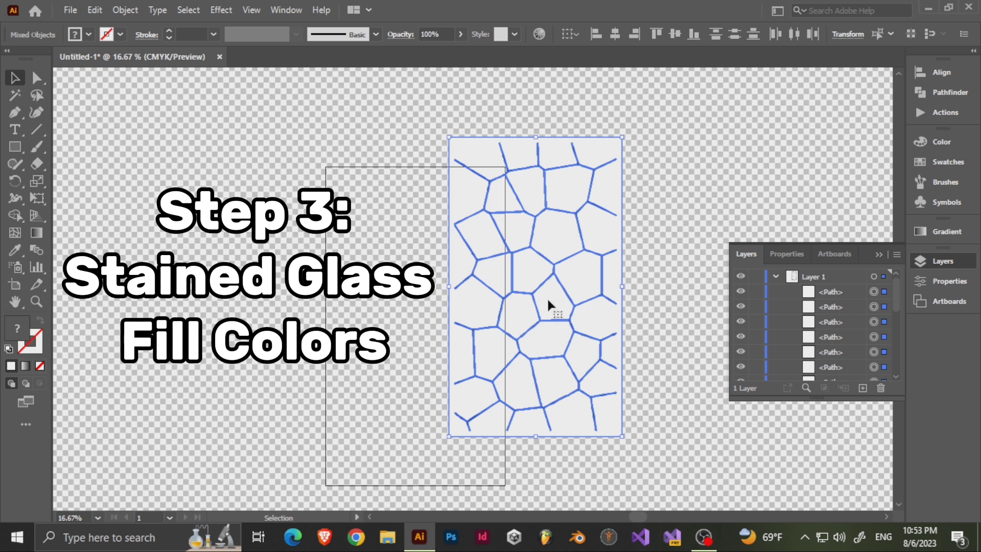
{"action": "key", "text": "ctrl+z"}
{"action": "left_click", "coordinate": [462, 192]}
{"action": "left_click_drag", "start_coordinate": [462, 193], "coordinate": [645, 175]}
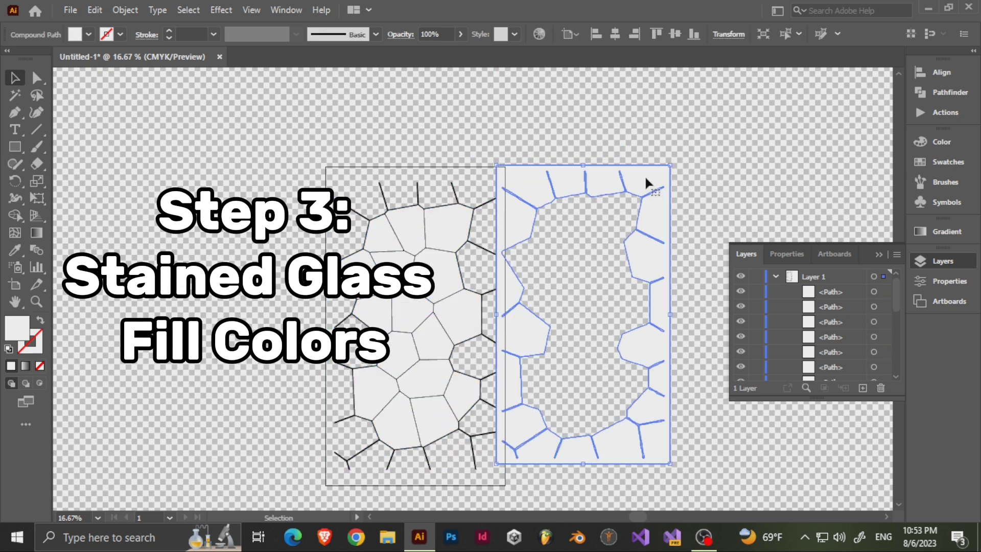
{"action": "key", "text": "ctrl+z"}
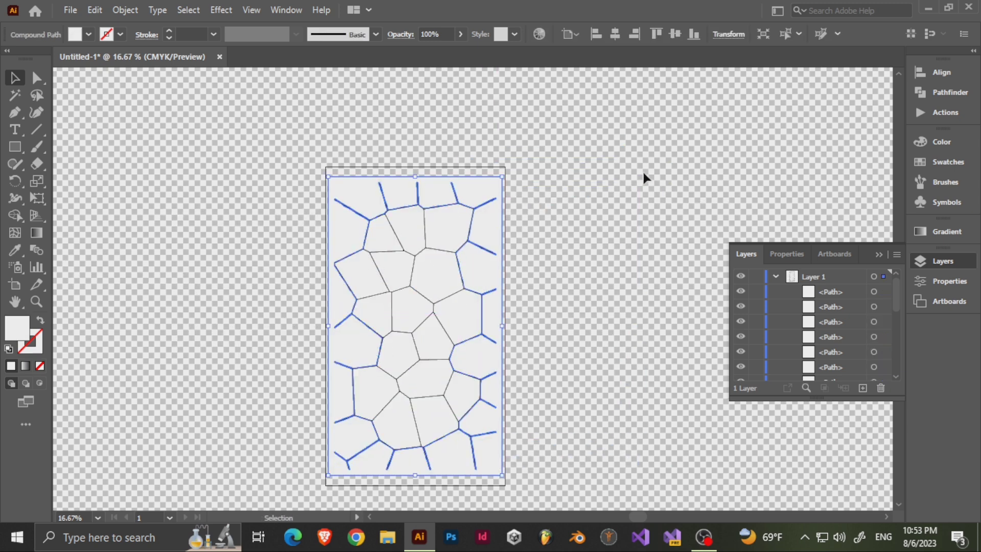
Step: Delete the outer white compound piece that surrounds the closed stained glass cells
{"action": "scroll", "coordinate": [427, 196], "scroll_direction": "up", "scroll_amount": 2}
{"action": "scroll", "coordinate": [427, 196], "scroll_direction": "up", "scroll_amount": 2}
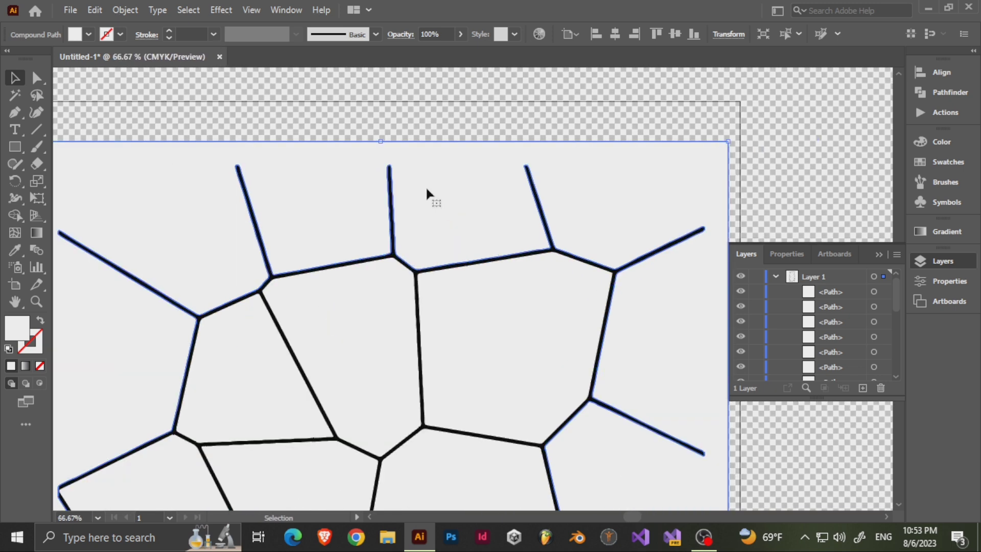
{"action": "scroll", "coordinate": [473, 197], "scroll_direction": "up", "scroll_amount": 1}
{"action": "scroll", "coordinate": [473, 193], "scroll_direction": "down", "scroll_amount": 3}
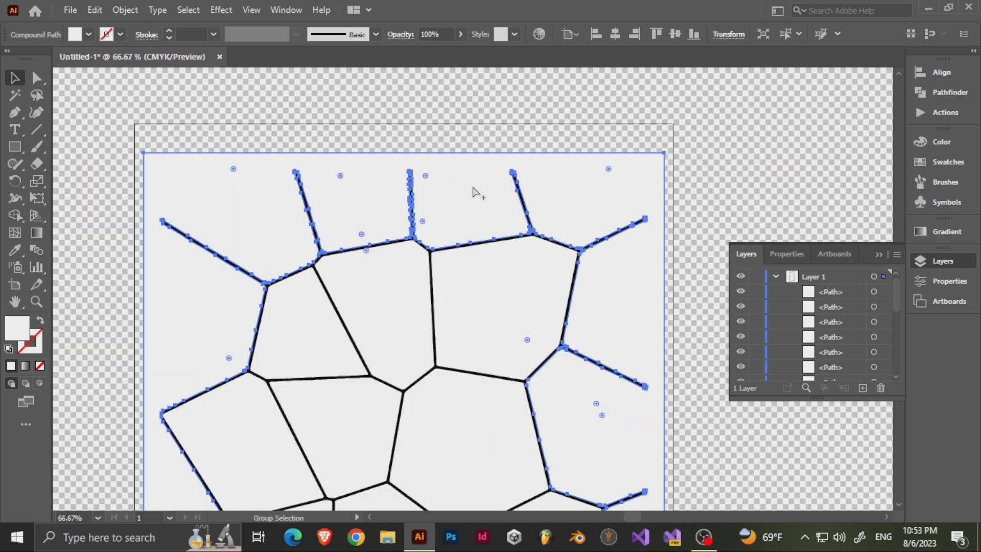
{"action": "scroll", "coordinate": [488, 289], "scroll_direction": "down", "scroll_amount": 3}
{"action": "scroll", "coordinate": [538, 256], "scroll_direction": "down", "scroll_amount": 1}
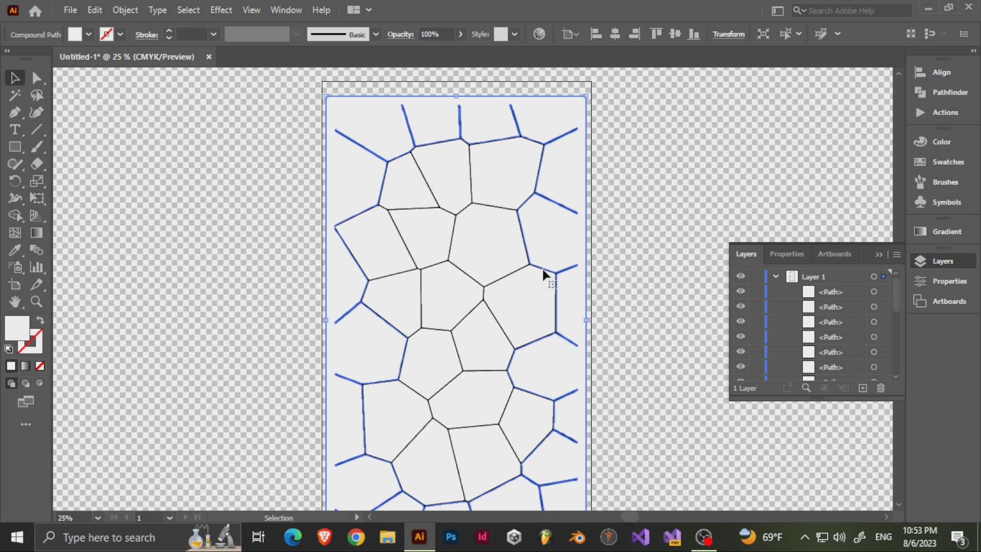
{"action": "key", "text": "ctrl+shift+a"}
{"action": "scroll", "coordinate": [508, 400], "scroll_direction": "down", "scroll_amount": 3}
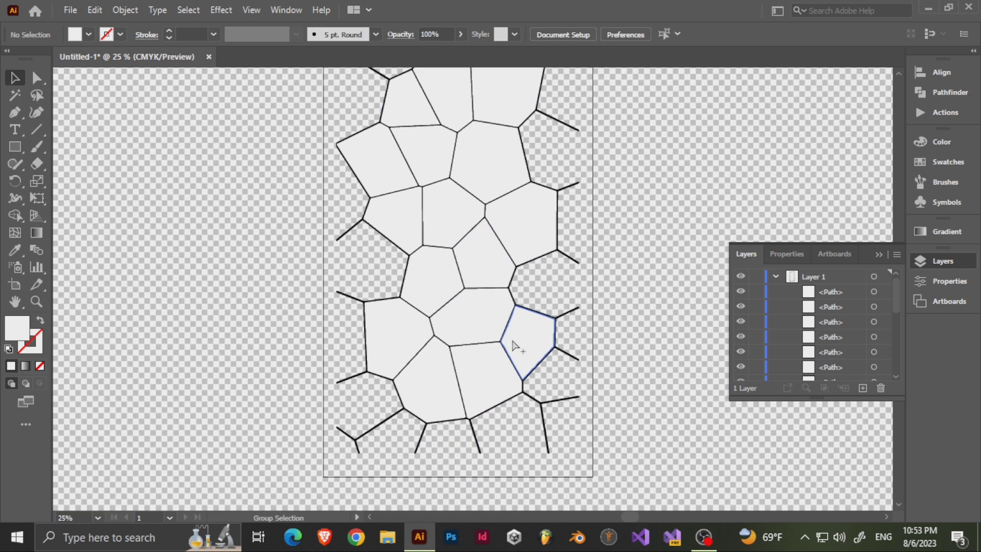
Step: Select all the traced artwork and fill it with white (FFFFFF)
{"action": "scroll", "coordinate": [511, 337], "scroll_direction": "down", "scroll_amount": 1}
{"action": "left_click_drag", "start_coordinate": [496, 321], "coordinate": [486, 377]}
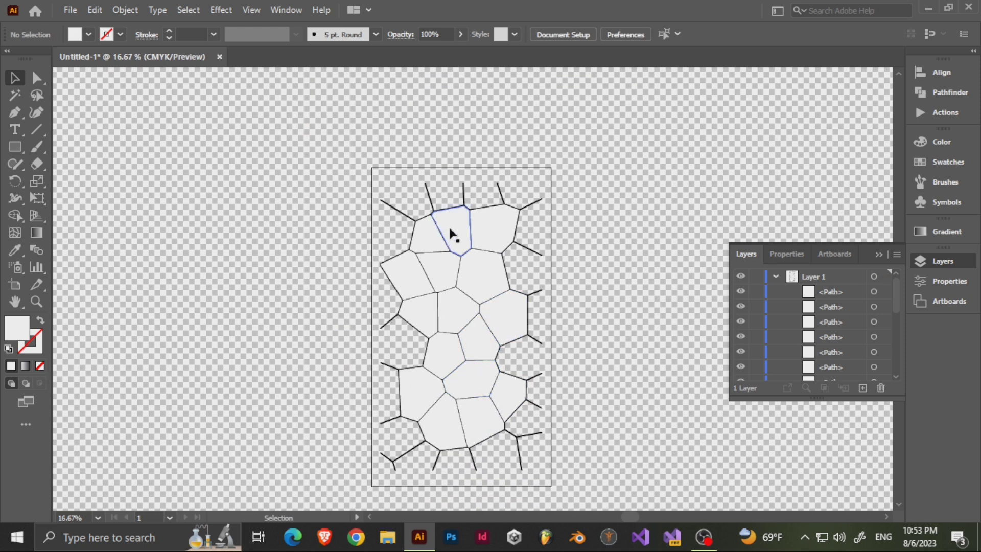
{"action": "key", "text": "ctrl+a"}
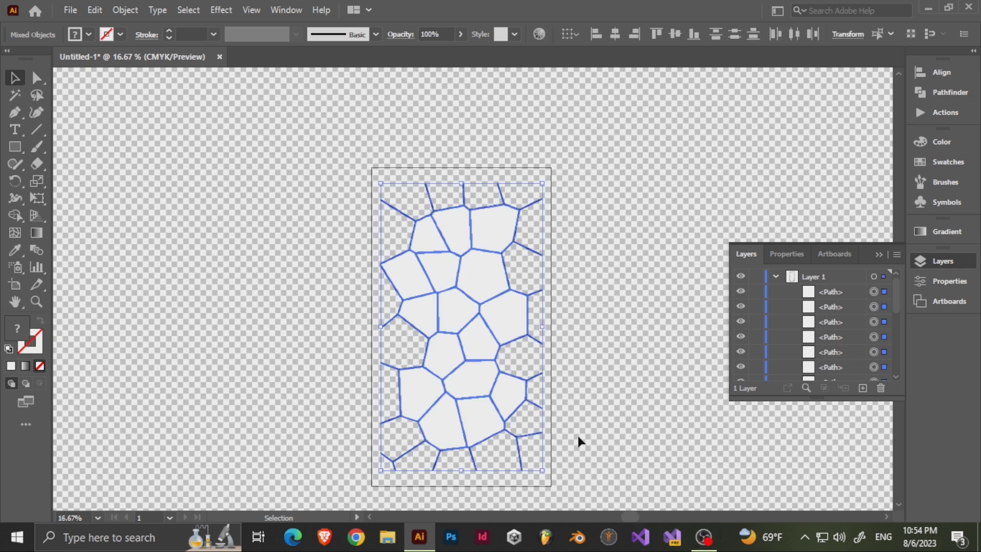
{"action": "left_click", "coordinate": [121, 35]}
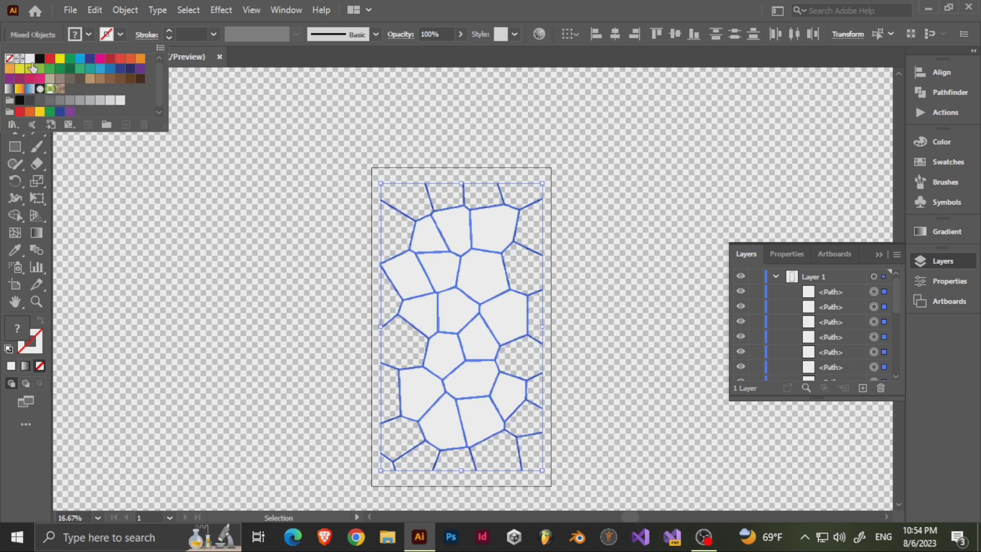
{"action": "double_click", "coordinate": [25, 338]}
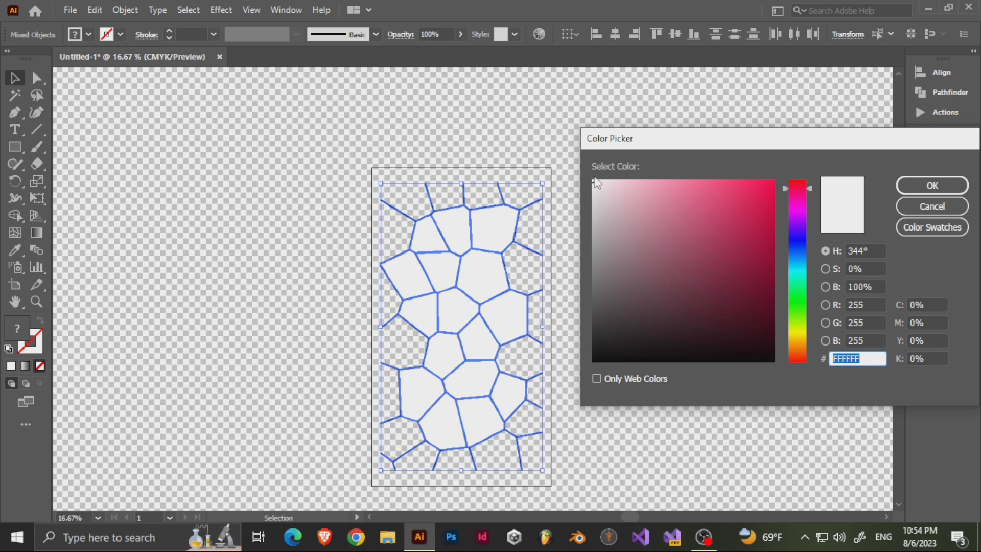
{"action": "left_click_drag", "start_coordinate": [597, 183], "coordinate": [591, 180]}
{"action": "left_click", "coordinate": [933, 185]}
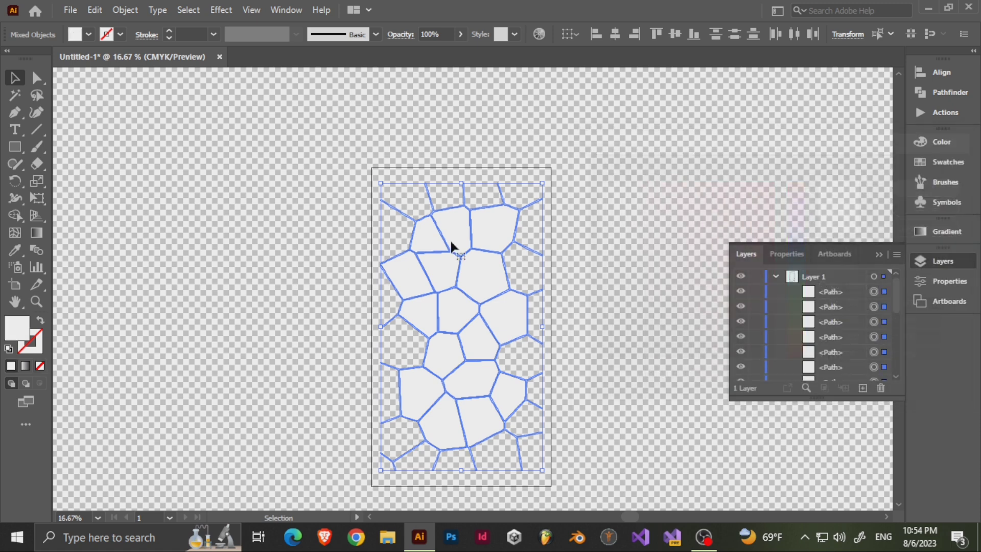
Step: Try to give the selected artwork a black (000000) stroke, and clear the selection
{"action": "scroll", "coordinate": [449, 220], "scroll_direction": "up", "scroll_amount": 3}
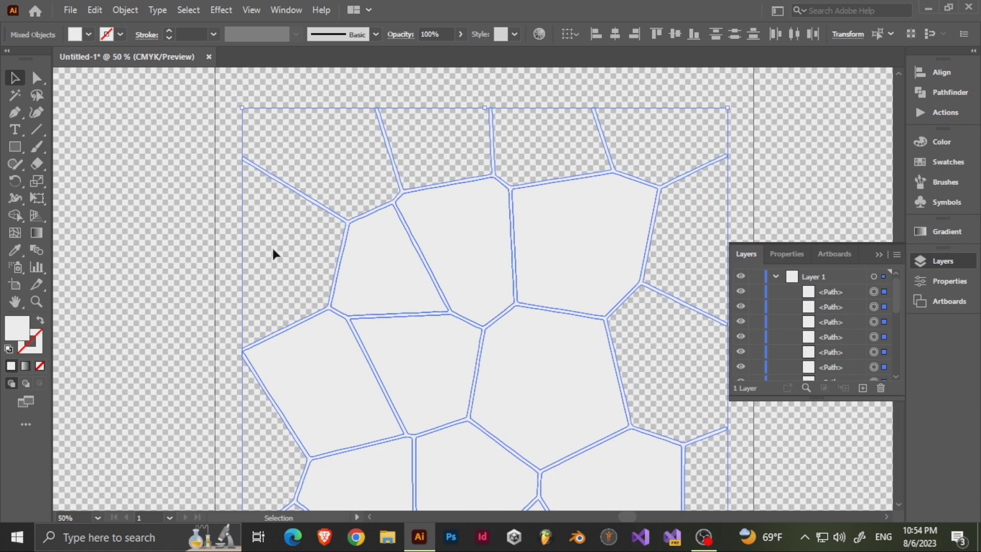
{"action": "double_click", "coordinate": [42, 339]}
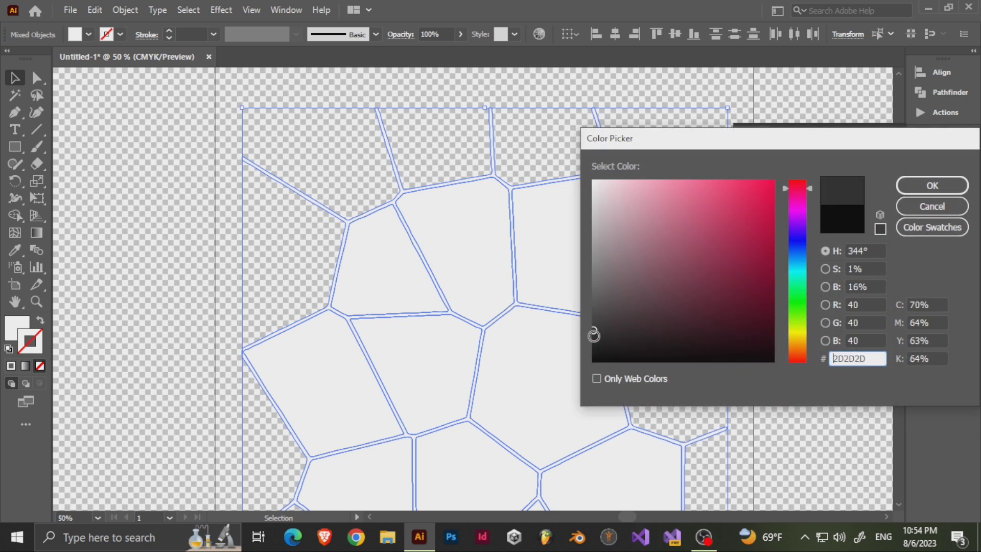
{"action": "left_click", "coordinate": [933, 186]}
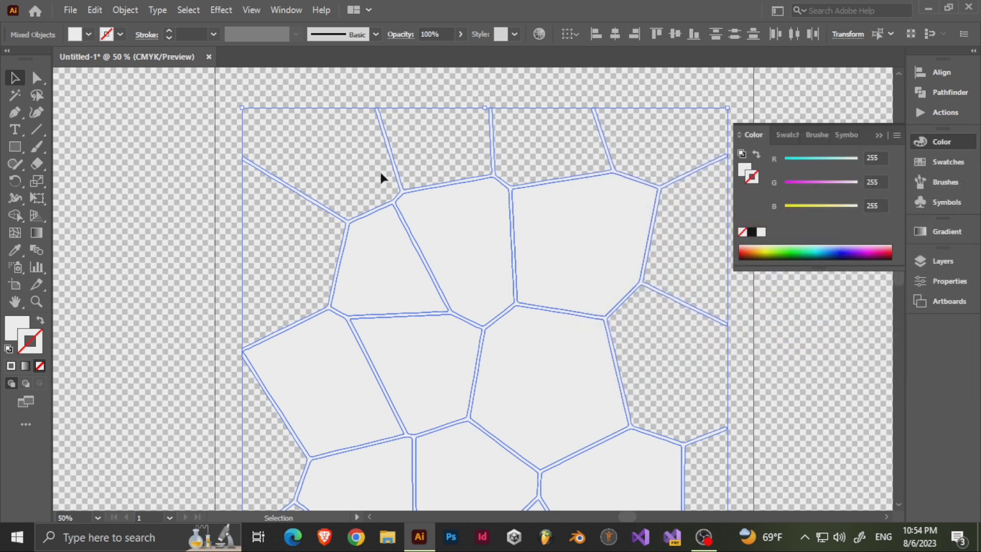
{"action": "double_click", "coordinate": [41, 337]}
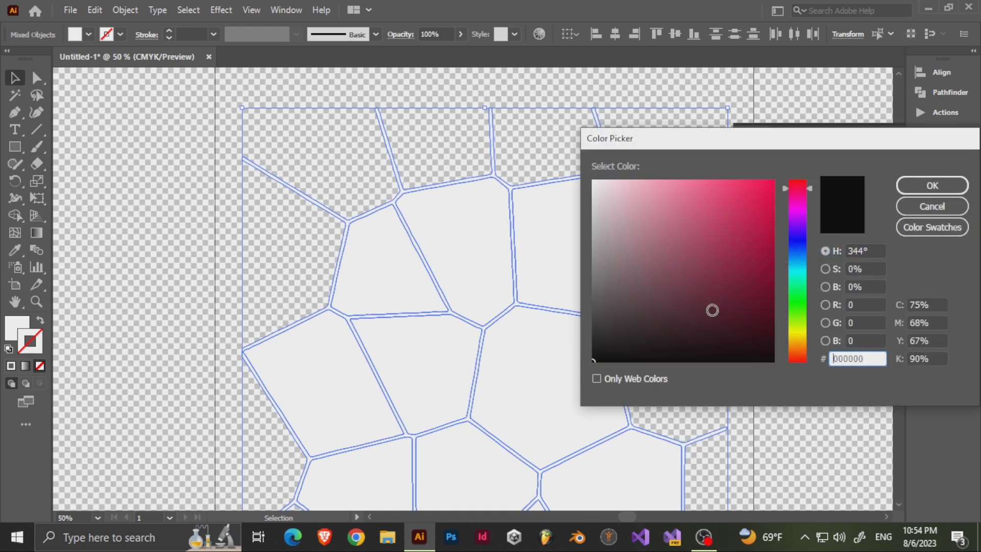
{"action": "left_click", "coordinate": [932, 185]}
{"action": "left_click", "coordinate": [192, 136]}
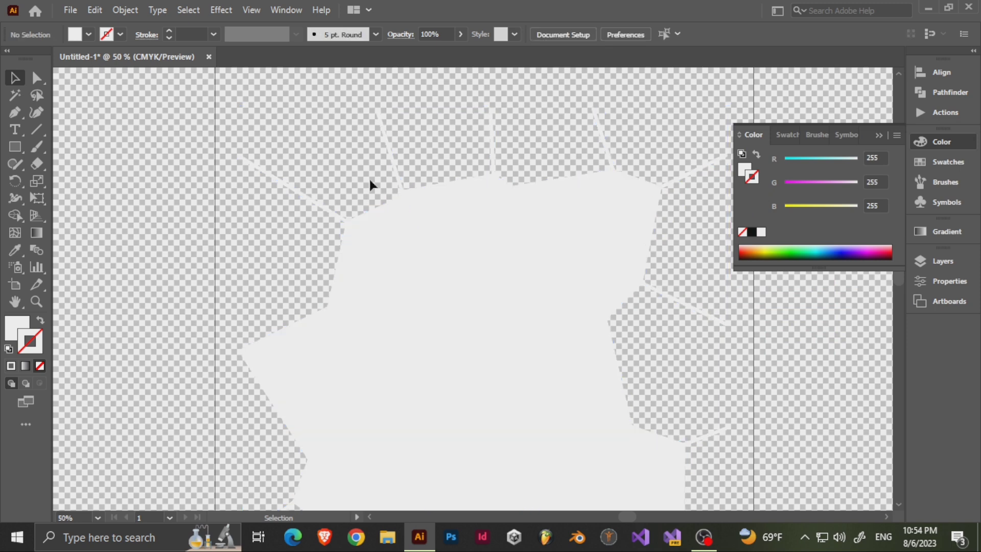
Step: Fill the compound path that forms the dividing lines between the cells with black
{"action": "left_click", "coordinate": [394, 206]}
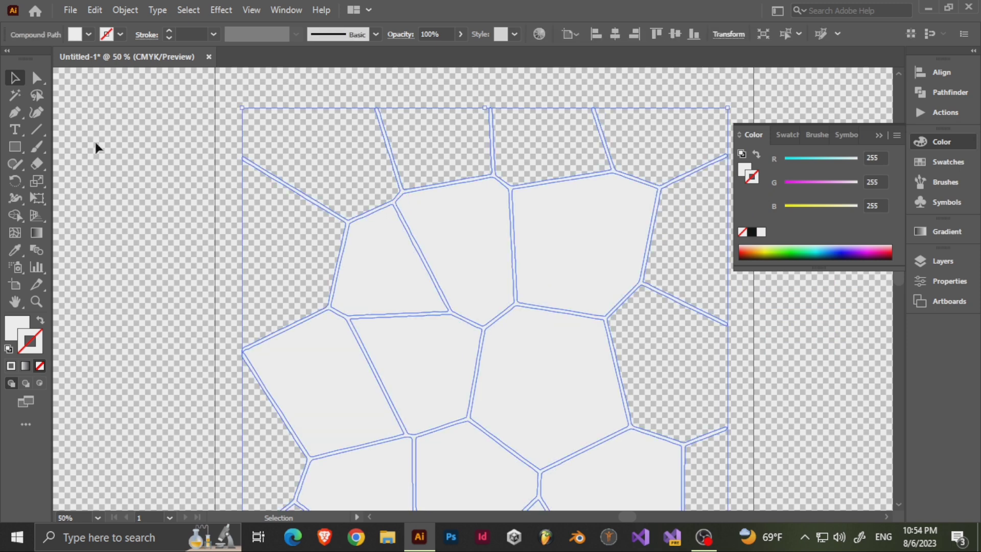
{"action": "double_click", "coordinate": [28, 327]}
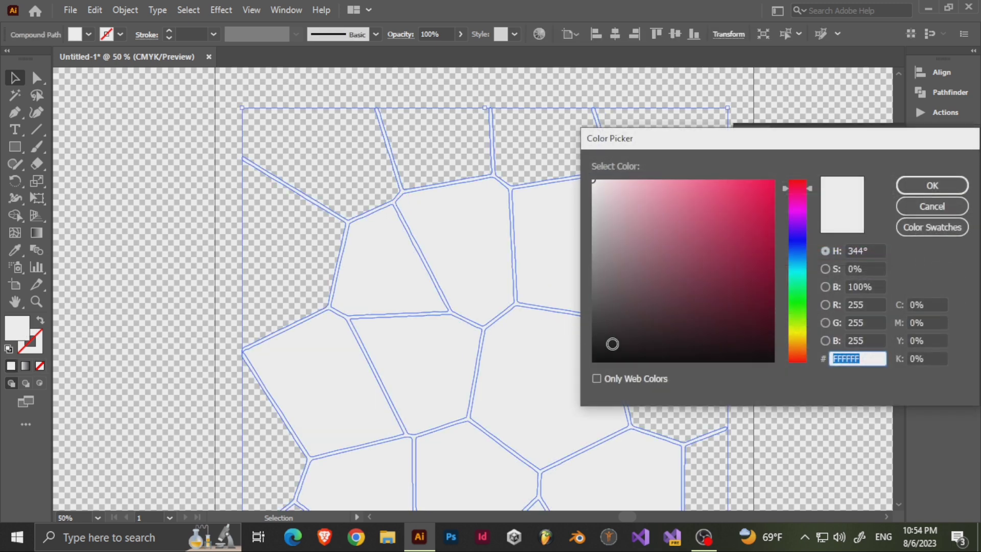
{"action": "left_click_drag", "start_coordinate": [612, 344], "coordinate": [584, 370]}
{"action": "left_click", "coordinate": [932, 185]}
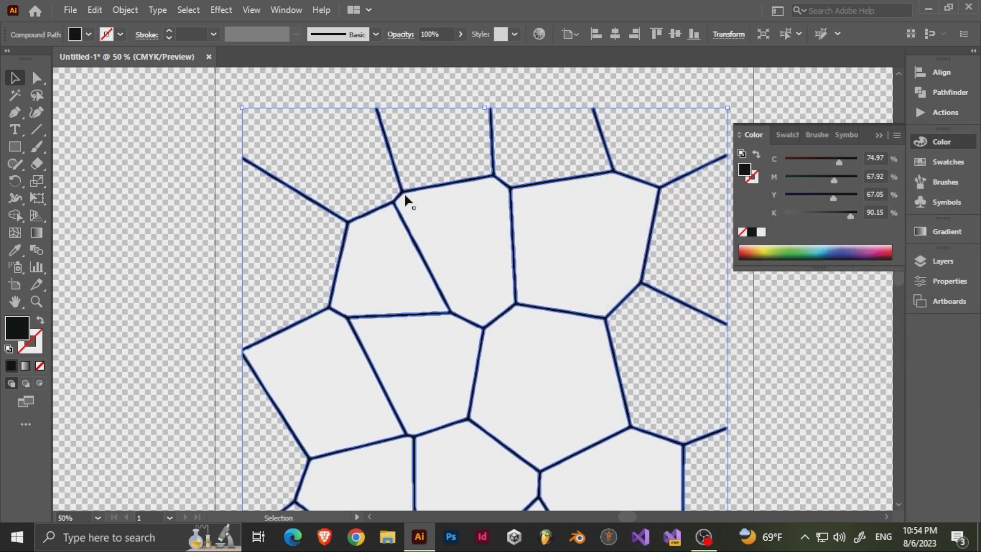
{"action": "scroll", "coordinate": [404, 194], "scroll_direction": "right", "scroll_amount": 5}
{"action": "scroll", "coordinate": [405, 194], "scroll_direction": "down", "scroll_amount": 1}
{"action": "left_click", "coordinate": [615, 233]}
{"action": "scroll", "coordinate": [361, 257], "scroll_direction": "left", "scroll_amount": 3}
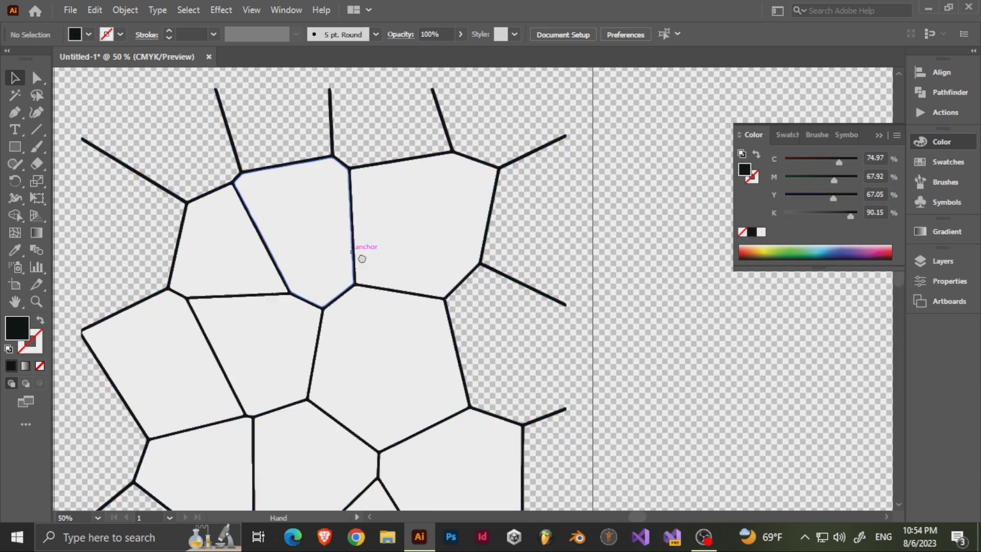
{"action": "scroll", "coordinate": [427, 257], "scroll_direction": "down", "scroll_amount": 1}
{"action": "scroll", "coordinate": [487, 285], "scroll_direction": "down", "scroll_amount": 3}
{"action": "scroll", "coordinate": [480, 208], "scroll_direction": "down", "scroll_amount": 1}
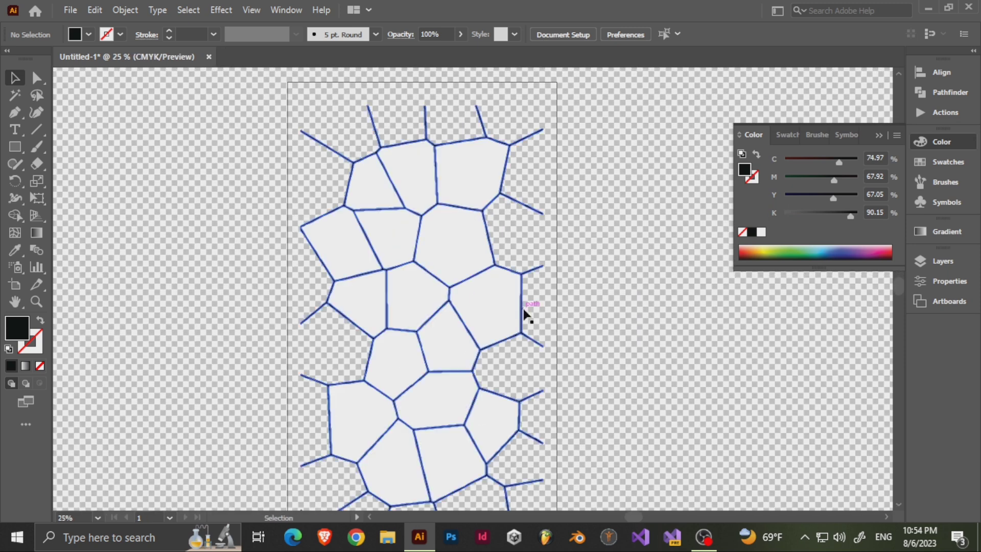
{"action": "scroll", "coordinate": [526, 284], "scroll_direction": "down", "scroll_amount": 1}
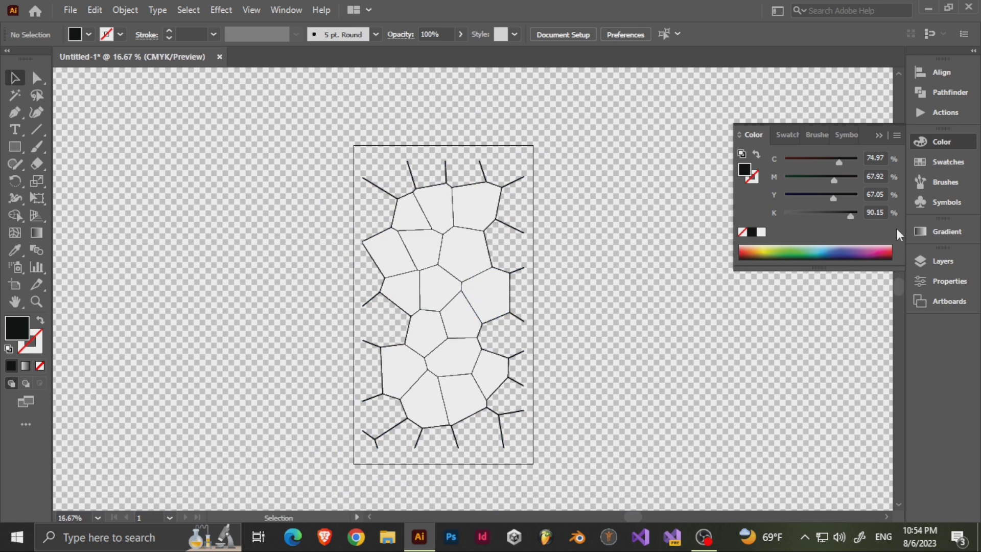
Step: Select all the artwork and unhide the white background path beneath the dividing lines
{"action": "left_click", "coordinate": [937, 258]}
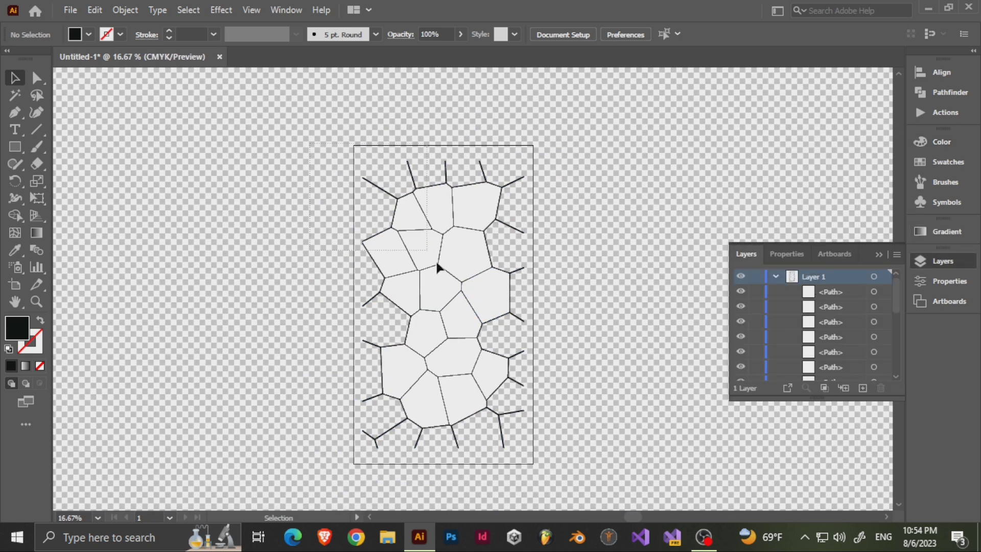
{"action": "key", "text": "ctrl+a"}
{"action": "scroll", "coordinate": [786, 333], "scroll_direction": "down", "scroll_amount": 5}
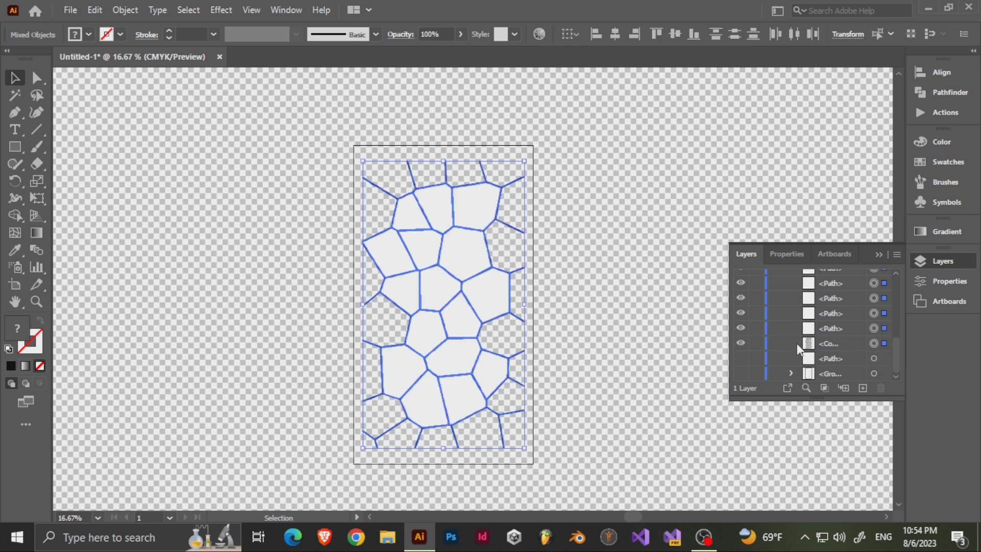
{"action": "left_click", "coordinate": [741, 358]}
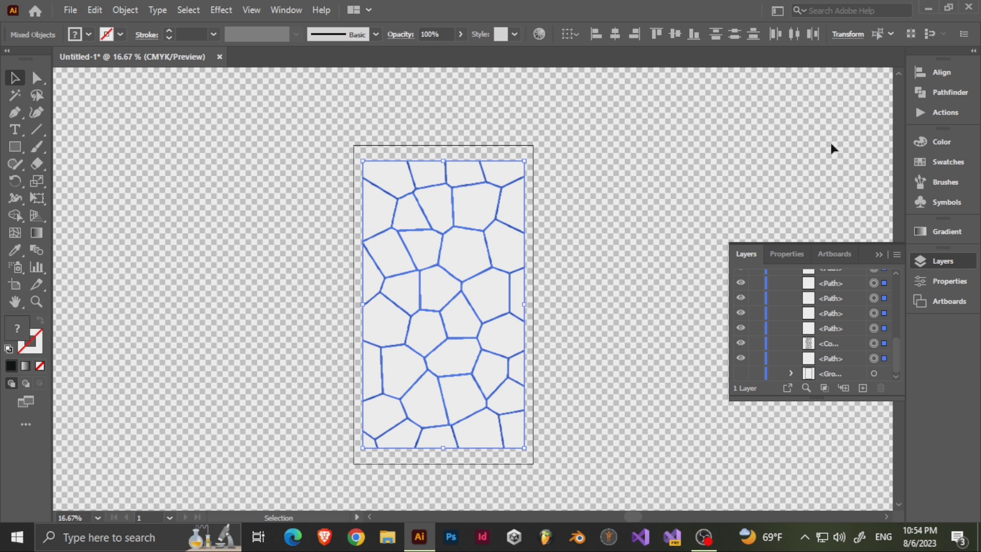
Step: Split the selected cells, dividing lines and background into separate pieces with Pathfinder Divide
{"action": "left_click", "coordinate": [935, 97]}
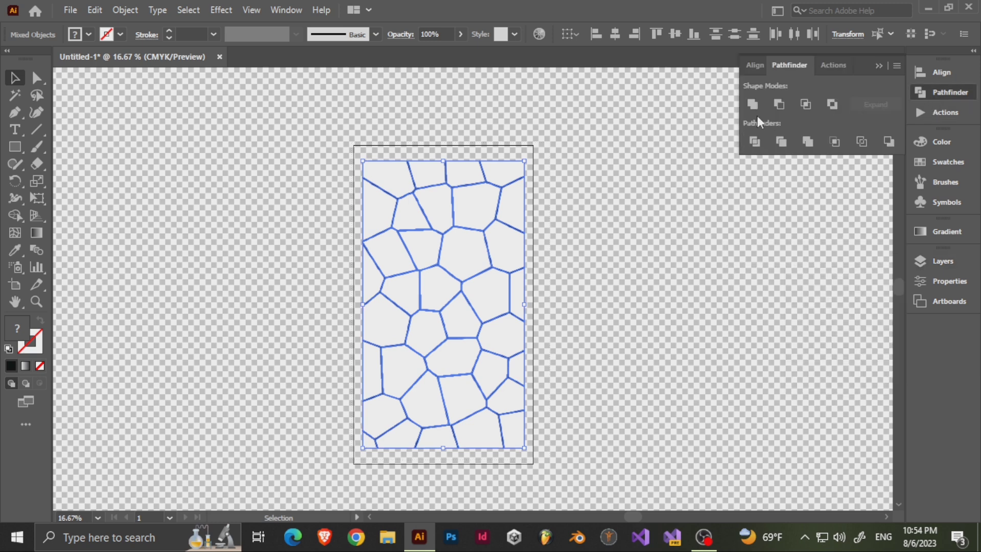
{"action": "left_click", "coordinate": [755, 143]}
{"action": "scroll", "coordinate": [446, 223], "scroll_direction": "up", "scroll_amount": 2}
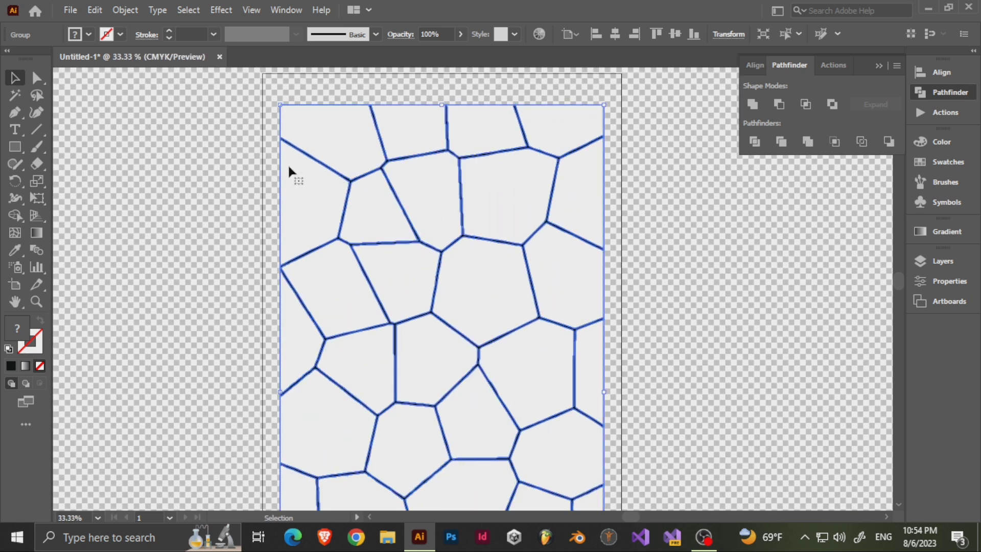
Step: Build the upper cells of the panel into individual black-filled shapes with Shape Builder
{"action": "left_click", "coordinate": [16, 216]}
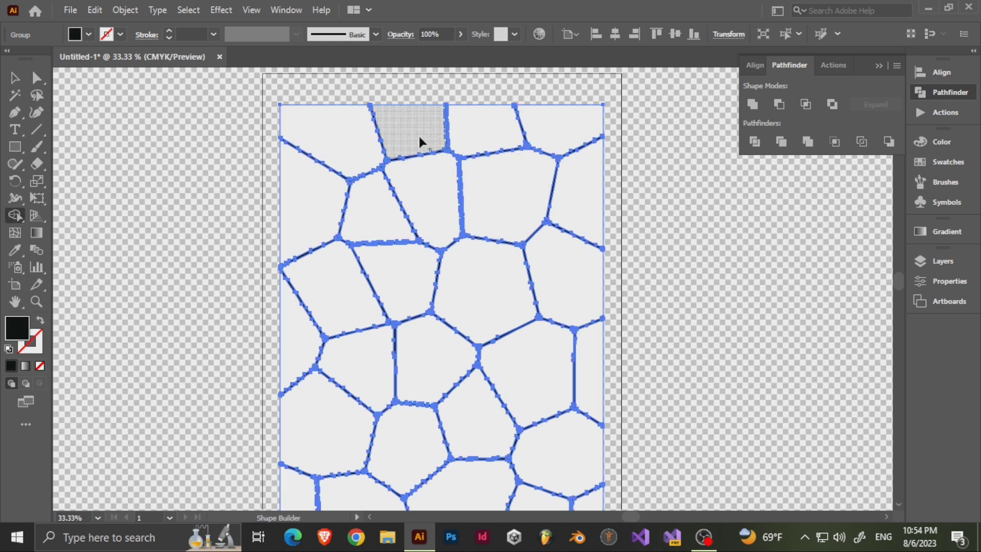
{"action": "left_click", "coordinate": [430, 188]}
{"action": "left_click", "coordinate": [372, 209]}
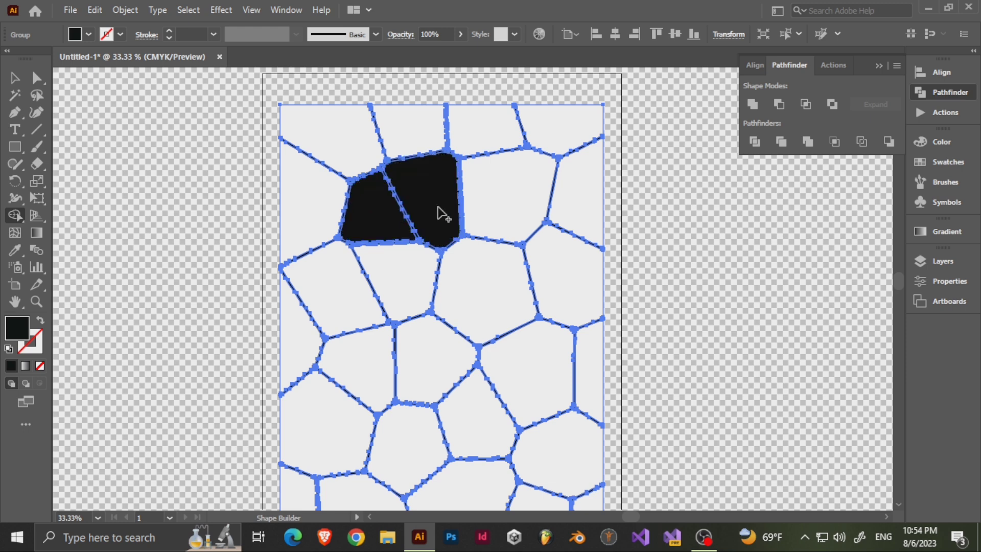
{"action": "left_click", "coordinate": [514, 200]}
{"action": "left_click", "coordinate": [495, 271]}
{"action": "left_click", "coordinate": [559, 272]}
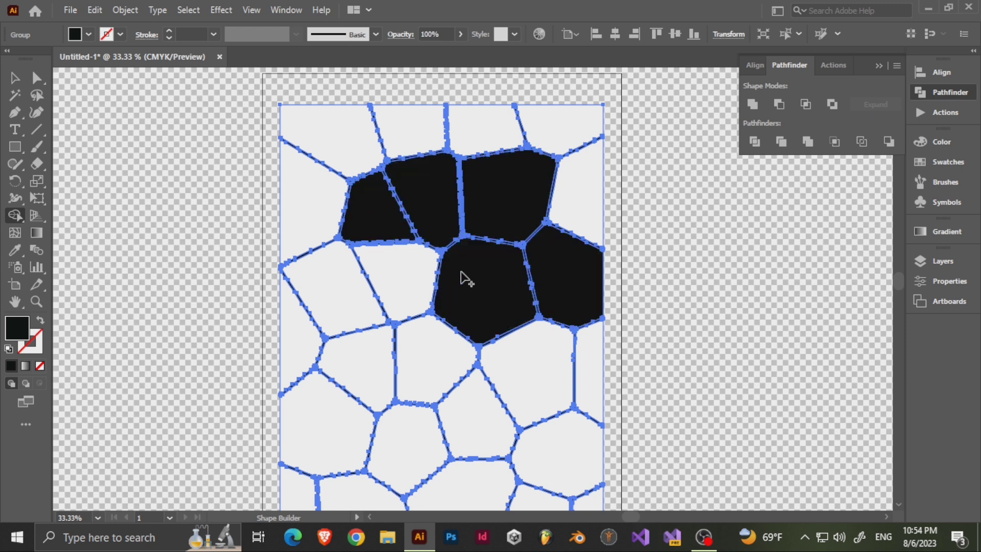
{"action": "left_click", "coordinate": [404, 276]}
{"action": "left_click", "coordinate": [350, 280]}
Step: Build the cells across the middle of the panel into individual black-filled shapes with Shape Builder
{"action": "left_click_drag", "start_coordinate": [508, 324], "coordinate": [508, 211]}
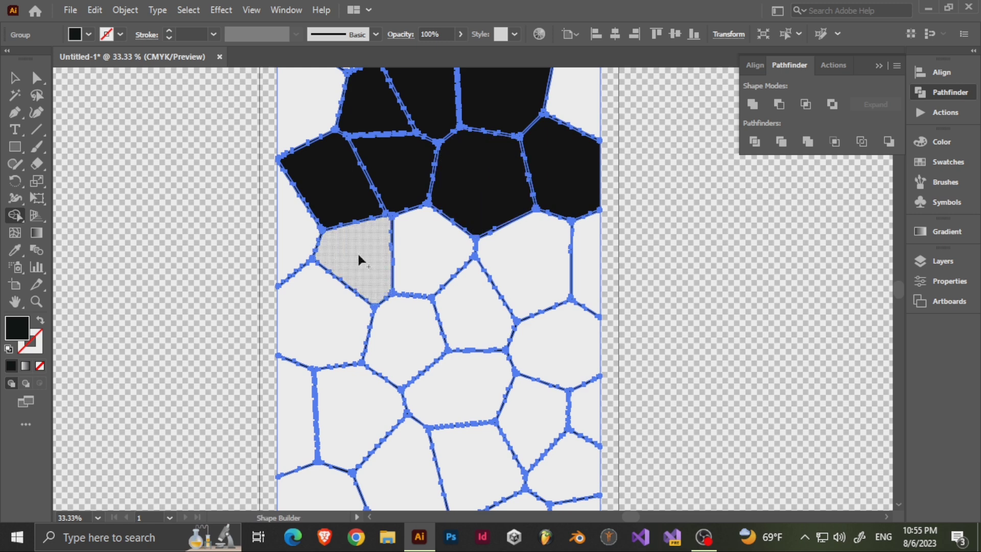
{"action": "left_click", "coordinate": [357, 254]}
{"action": "left_click", "coordinate": [434, 252]}
{"action": "left_click", "coordinate": [520, 260]}
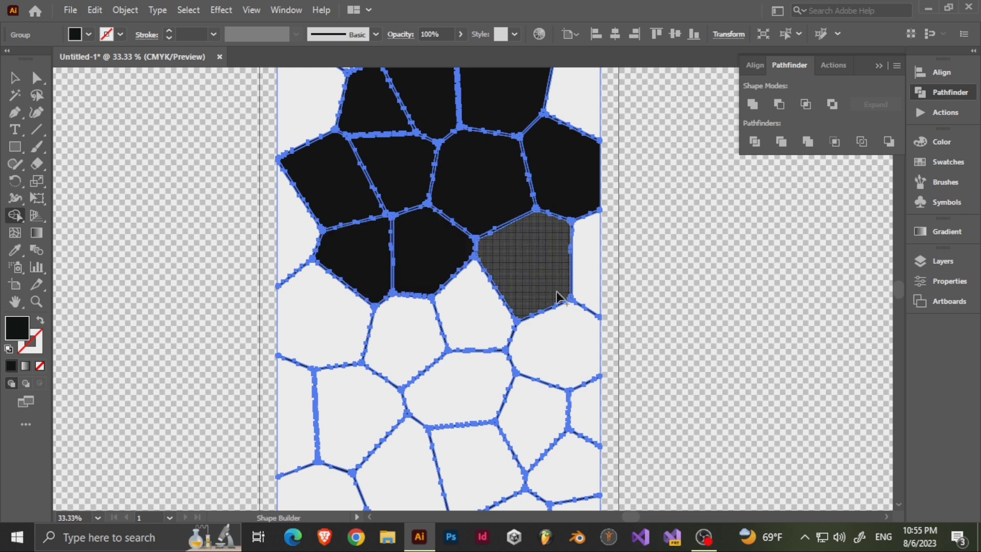
{"action": "left_click", "coordinate": [587, 263]}
{"action": "left_click", "coordinate": [564, 331]}
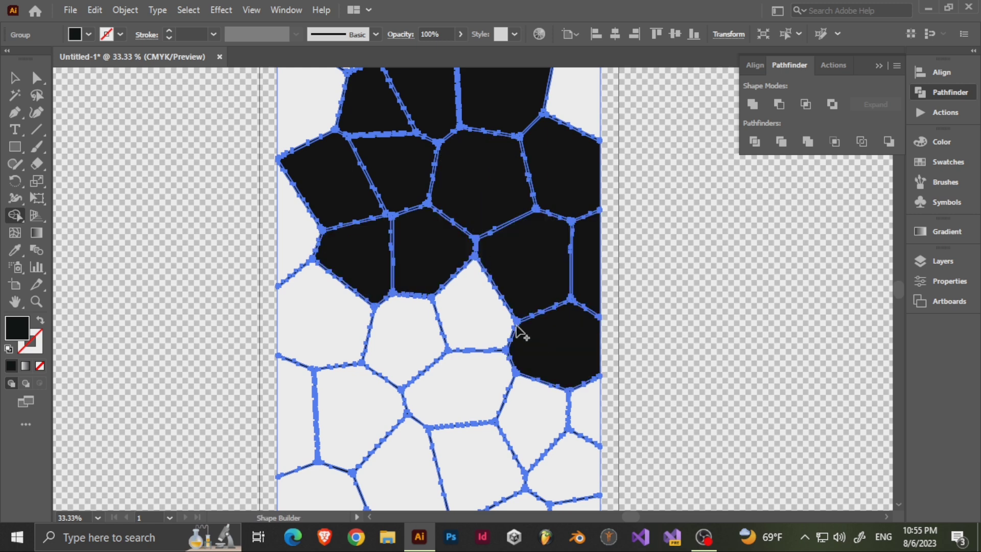
{"action": "left_click", "coordinate": [470, 311]}
{"action": "left_click", "coordinate": [416, 324]}
{"action": "left_click", "coordinate": [350, 325]}
Step: Build the remaining white cells in the lower part of the panel into black-filled shapes with Shape Builder
{"action": "left_click_drag", "start_coordinate": [480, 384], "coordinate": [467, 238]}
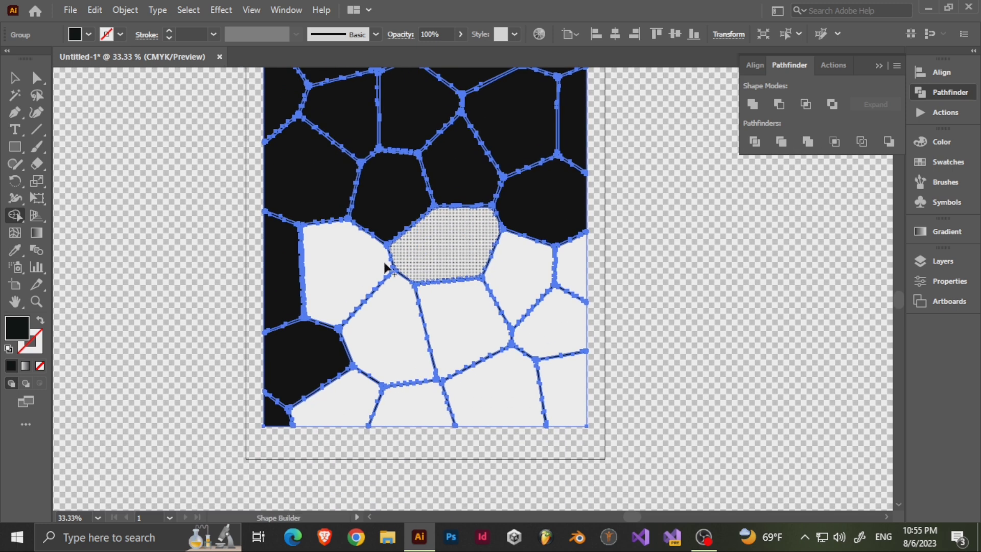
{"action": "left_click", "coordinate": [347, 276]}
{"action": "left_click", "coordinate": [390, 334]}
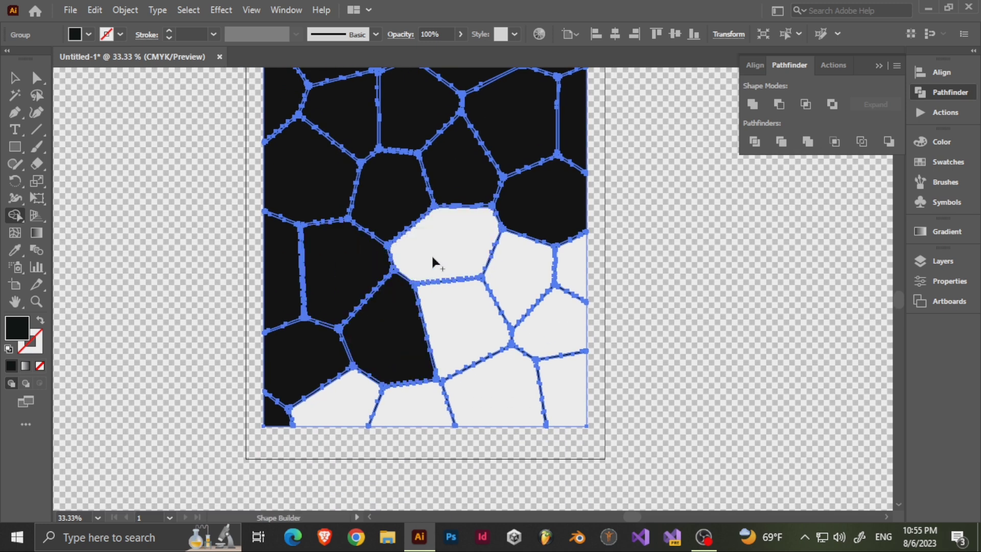
{"action": "left_click", "coordinate": [457, 246]}
{"action": "left_click", "coordinate": [517, 276]}
{"action": "left_click", "coordinate": [562, 294]}
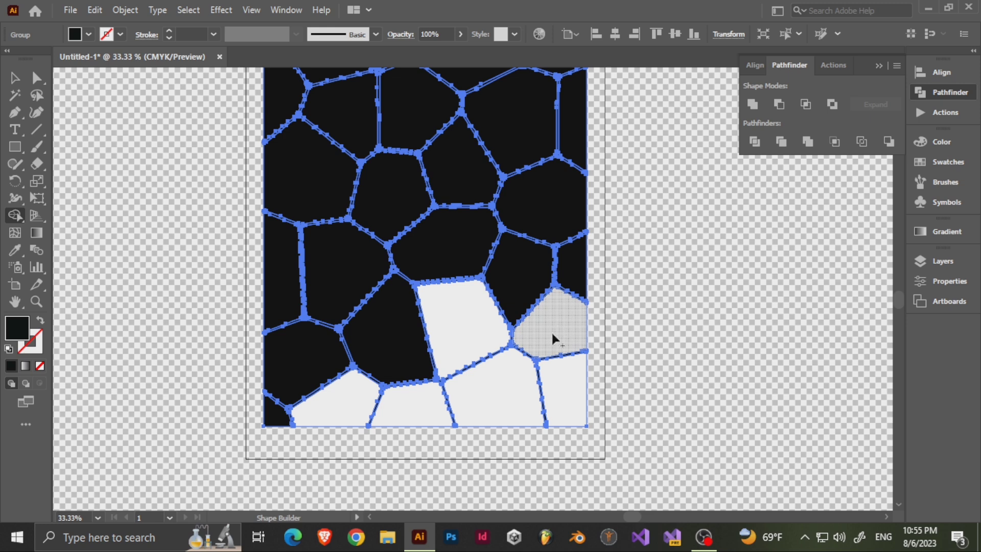
{"action": "left_click", "coordinate": [554, 335]}
{"action": "left_click", "coordinate": [569, 390]}
{"action": "left_click", "coordinate": [485, 406]}
{"action": "left_click", "coordinate": [410, 409]}
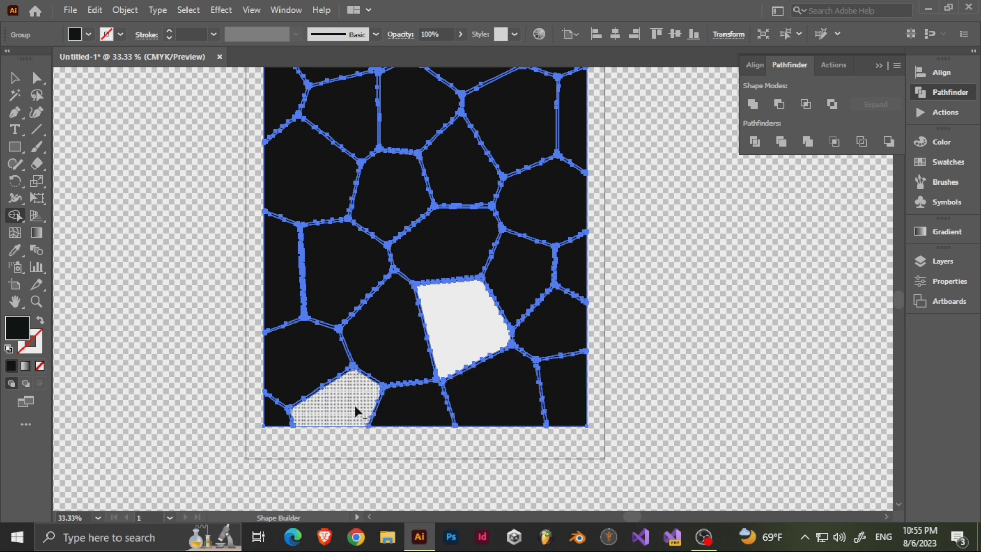
{"action": "left_click", "coordinate": [354, 409]}
{"action": "left_click", "coordinate": [460, 338]}
Step: Build the three remaining white cells in the panel's upper right corner into black-filled shapes
{"action": "scroll", "coordinate": [456, 362], "scroll_direction": "up", "scroll_amount": 10}
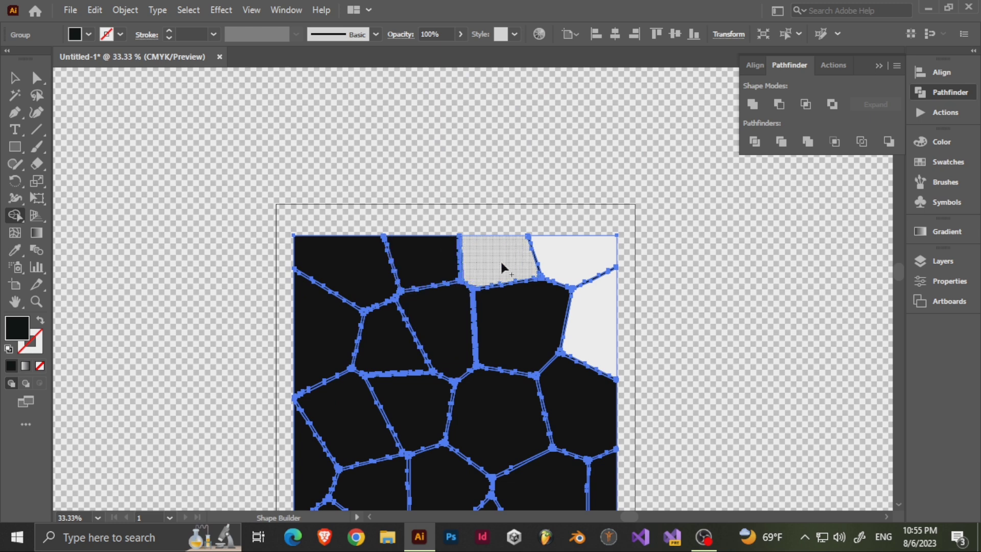
{"action": "left_click", "coordinate": [501, 267]}
{"action": "left_click", "coordinate": [576, 258]}
{"action": "left_click", "coordinate": [598, 328]}
Step: Build the thin dividing-line network between the cells as its own shape with Shape Builder
{"action": "scroll", "coordinate": [475, 317], "scroll_direction": "down", "scroll_amount": 4}
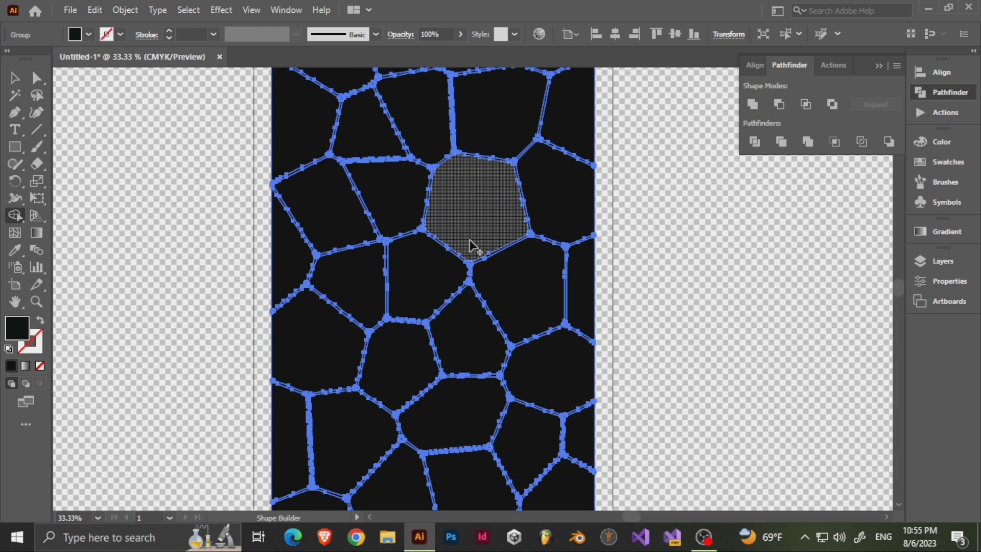
{"action": "scroll", "coordinate": [485, 285], "scroll_direction": "down", "scroll_amount": 2}
{"action": "scroll", "coordinate": [485, 276], "scroll_direction": "up", "scroll_amount": 4}
{"action": "scroll", "coordinate": [489, 253], "scroll_direction": "up", "scroll_amount": 4}
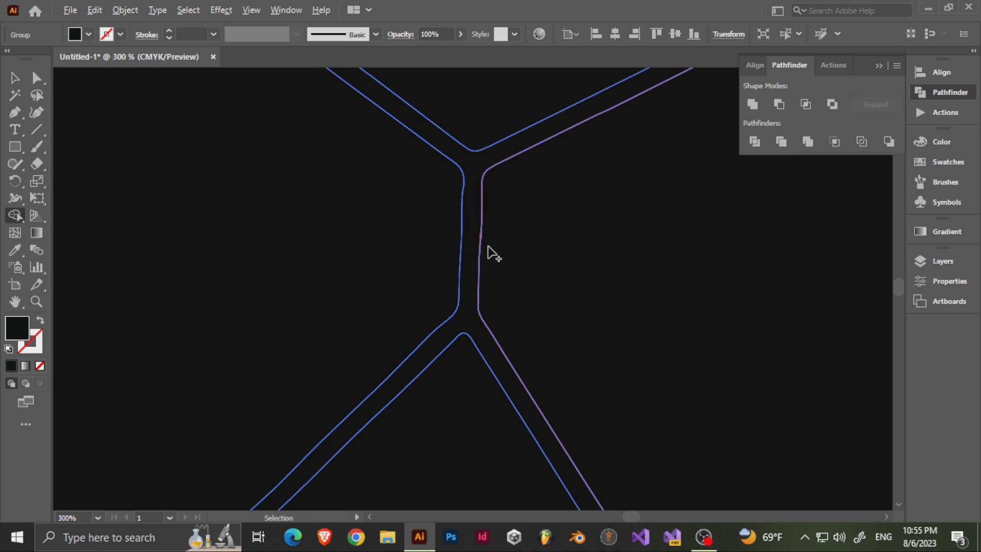
{"action": "left_click", "coordinate": [476, 249]}
{"action": "scroll", "coordinate": [475, 249], "scroll_direction": "down", "scroll_amount": 4}
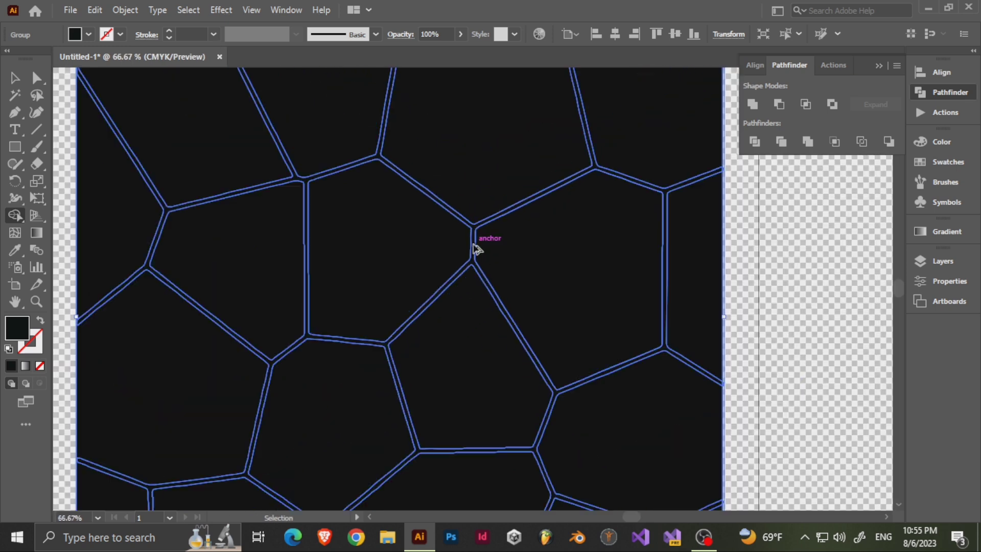
Step: Examine the built cells and the dividing-line network across the whole panel for regions that are not yet separate shapes
{"action": "left_click_drag", "start_coordinate": [385, 199], "coordinate": [499, 344]}
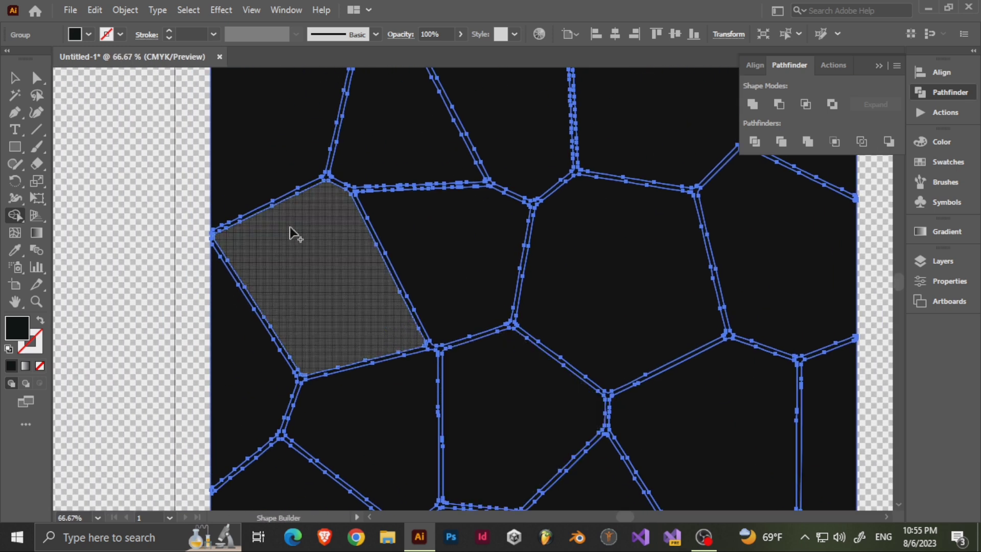
{"action": "scroll", "coordinate": [344, 189], "scroll_direction": "up", "scroll_amount": 1}
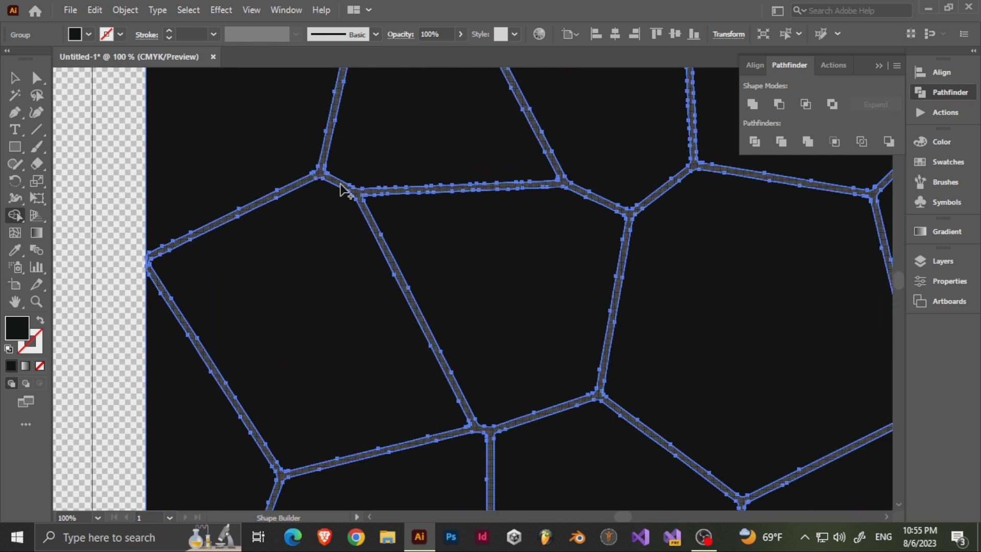
{"action": "scroll", "coordinate": [358, 306], "scroll_direction": "down", "scroll_amount": 3}
{"action": "scroll", "coordinate": [322, 281], "scroll_direction": "left", "scroll_amount": 2}
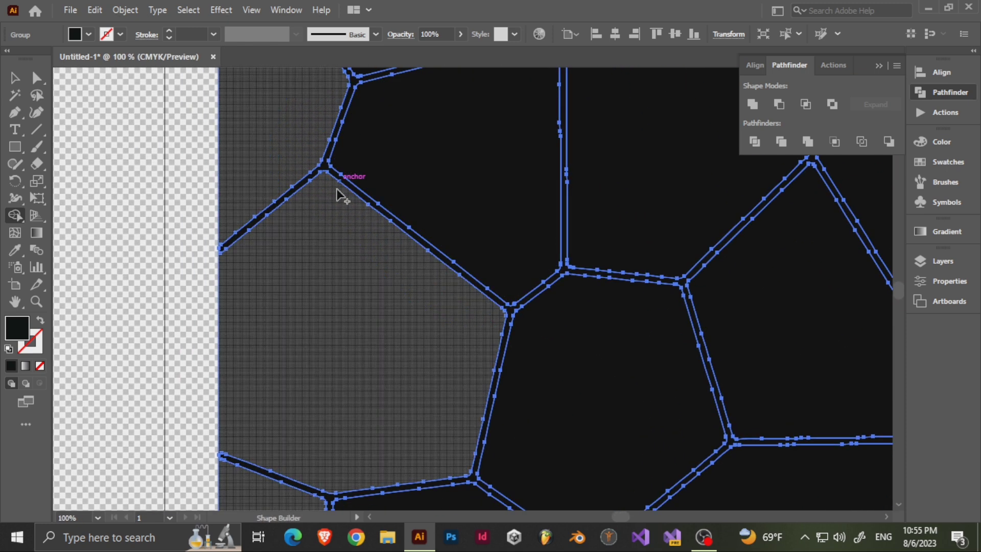
{"action": "scroll", "coordinate": [377, 381], "scroll_direction": "down", "scroll_amount": 5}
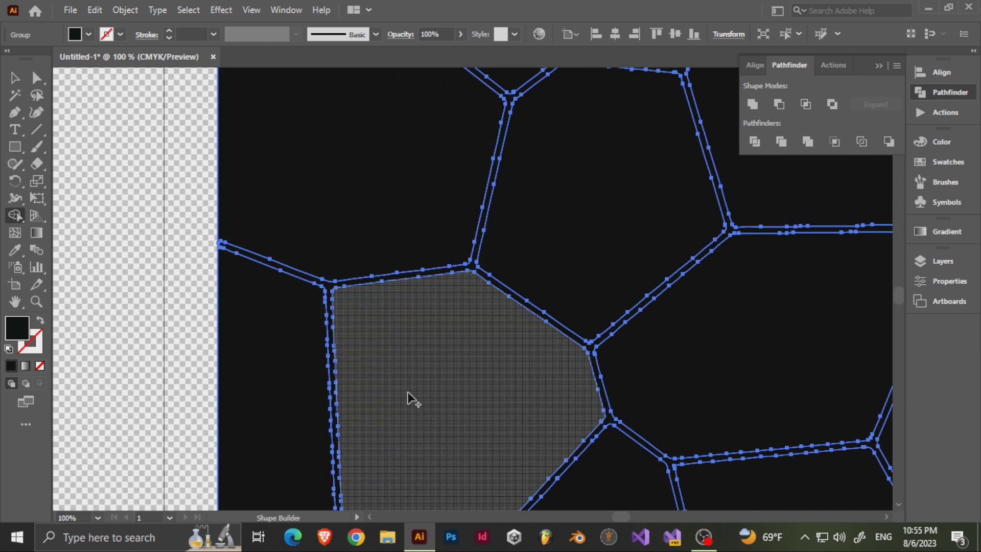
{"action": "scroll", "coordinate": [358, 307], "scroll_direction": "down", "scroll_amount": 5}
{"action": "scroll", "coordinate": [409, 255], "scroll_direction": "right", "scroll_amount": 2}
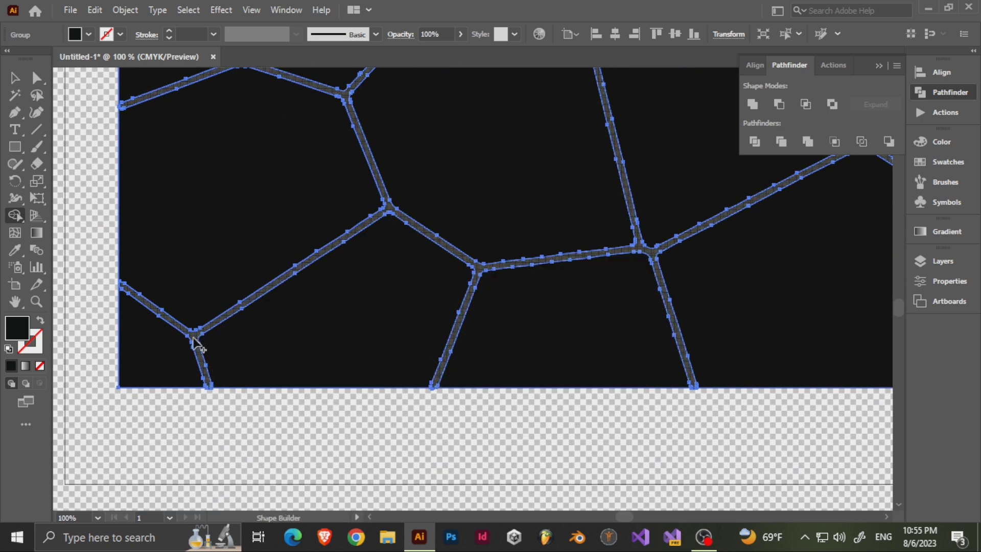
{"action": "scroll", "coordinate": [418, 378], "scroll_direction": "up", "scroll_amount": 3}
{"action": "scroll", "coordinate": [418, 379], "scroll_direction": "right", "scroll_amount": 3}
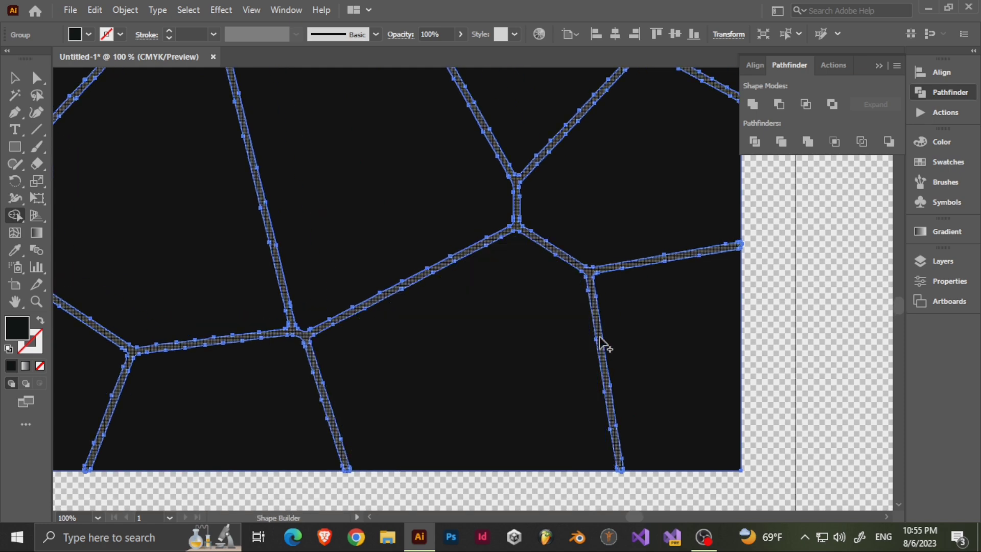
{"action": "scroll", "coordinate": [516, 225], "scroll_direction": "up", "scroll_amount": 3}
{"action": "scroll", "coordinate": [477, 282], "scroll_direction": "left", "scroll_amount": 3}
{"action": "scroll", "coordinate": [540, 389], "scroll_direction": "up", "scroll_amount": 5}
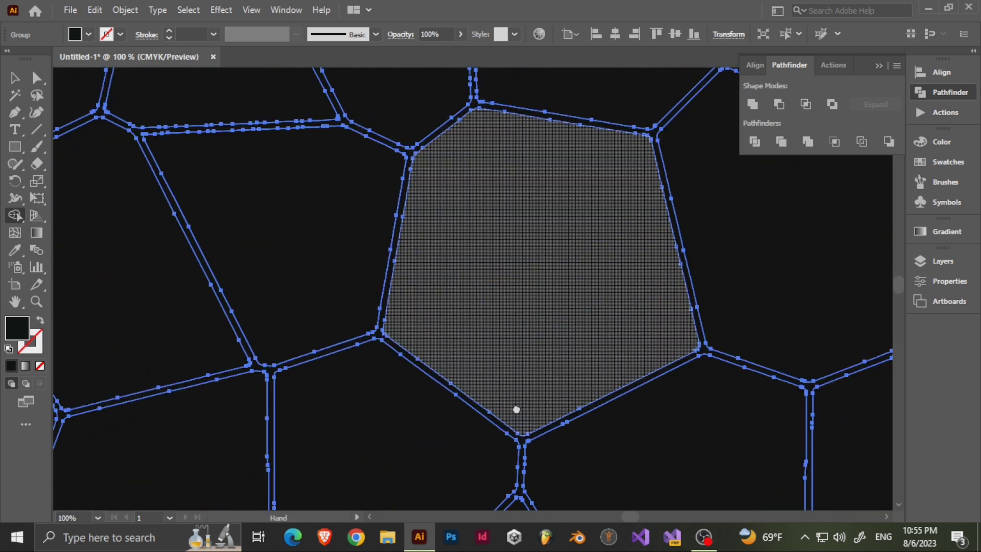
{"action": "scroll", "coordinate": [515, 408], "scroll_direction": "right", "scroll_amount": 3}
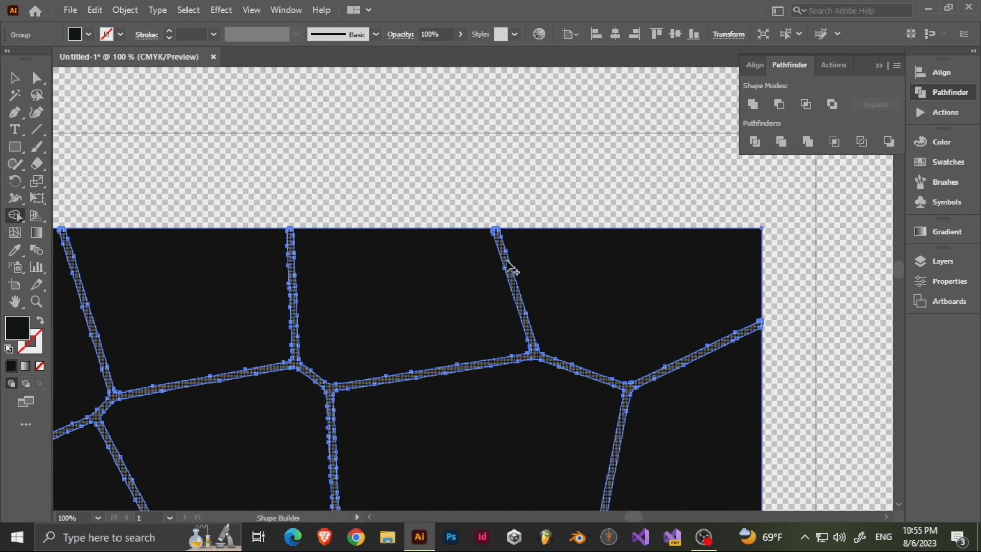
{"action": "scroll", "coordinate": [484, 228], "scroll_direction": "down", "scroll_amount": 4}
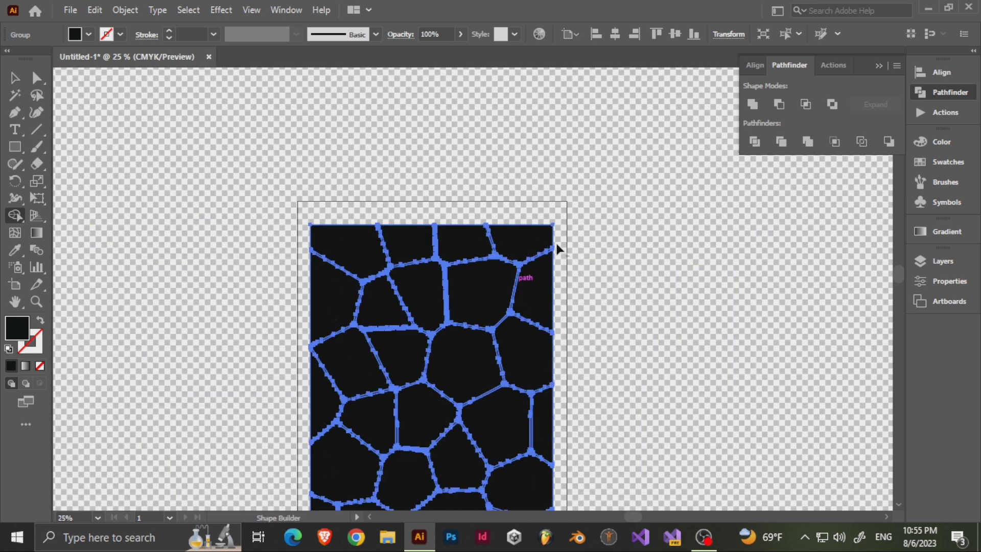
Step: Swap fill and stroke on all panel shapes, giving them a 1 pt black stroke and no fill
{"action": "key", "text": "a"}
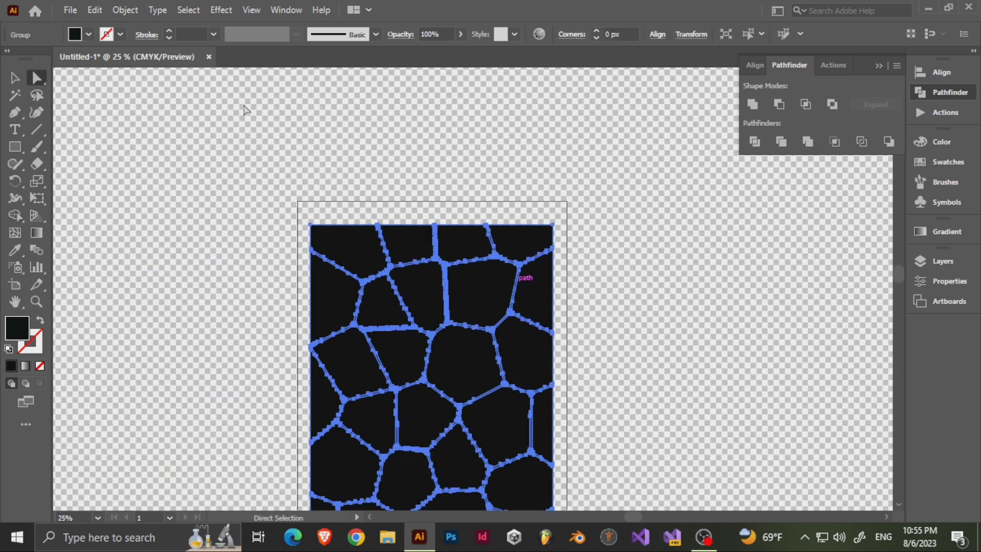
{"action": "left_click", "coordinate": [385, 173]}
{"action": "key", "text": "ctrl+a"}
{"action": "key", "text": "shift+x"}
{"action": "scroll", "coordinate": [403, 262], "scroll_direction": "up", "scroll_amount": 4}
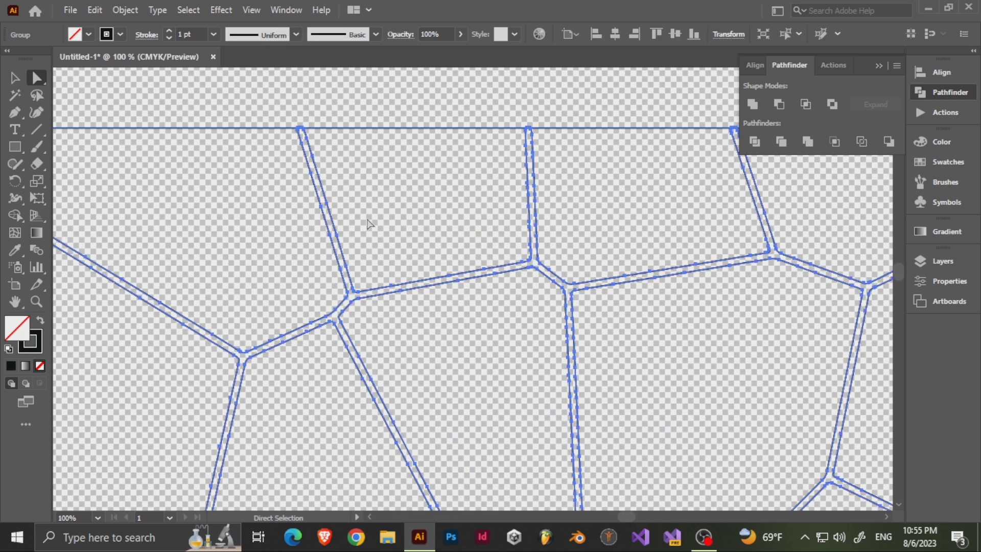
Step: Swap fill and stroke on the dividing-line network alone, giving it a black fill and no stroke
{"action": "left_click", "coordinate": [356, 193]}
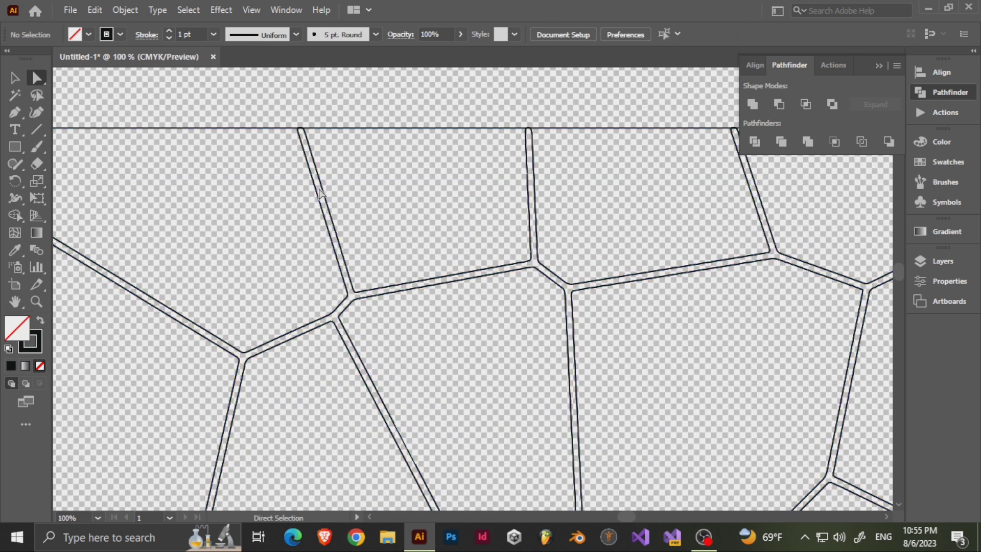
{"action": "left_click", "coordinate": [321, 193]}
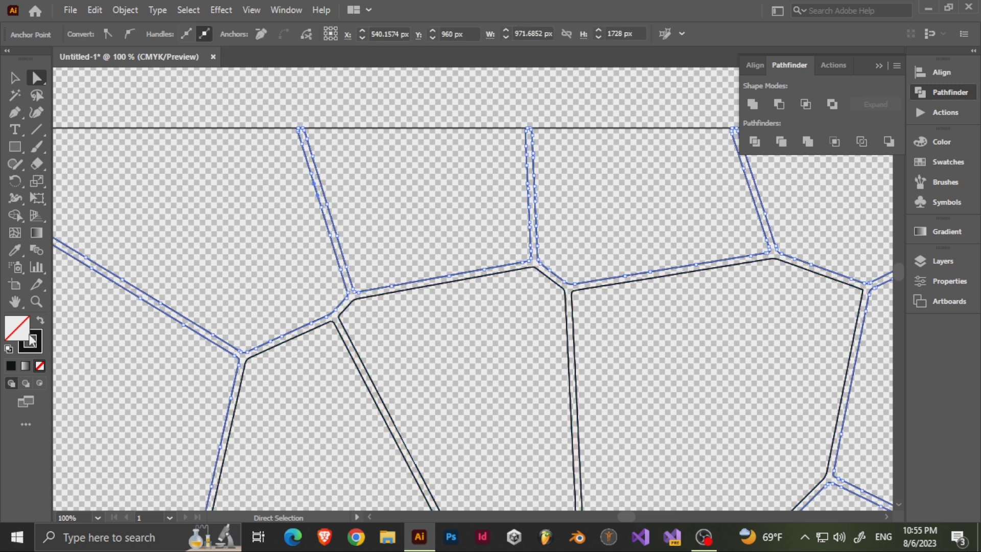
{"action": "key", "text": "shift+x"}
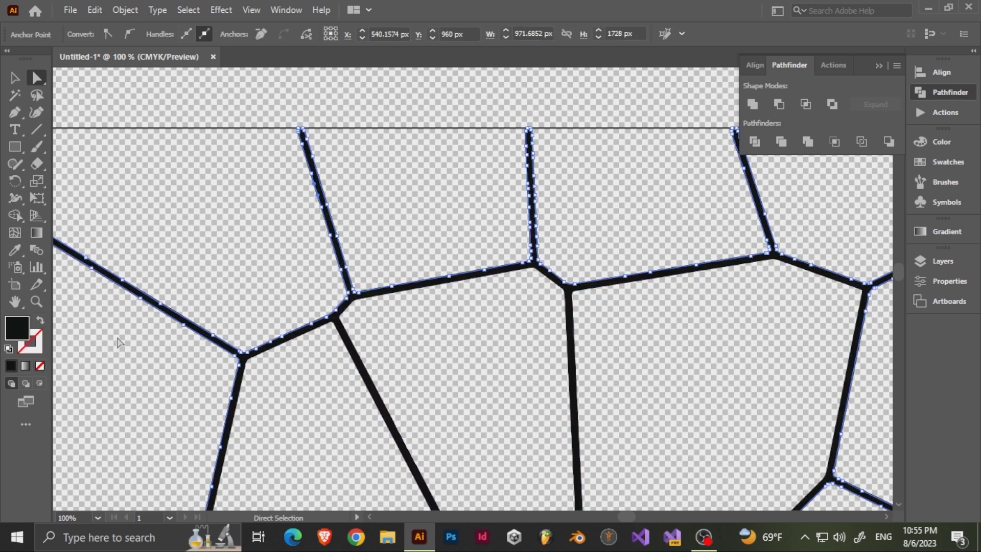
{"action": "left_click", "coordinate": [394, 161]}
{"action": "left_click", "coordinate": [390, 134]}
{"action": "scroll", "coordinate": [431, 174], "scroll_direction": "down", "scroll_amount": 3}
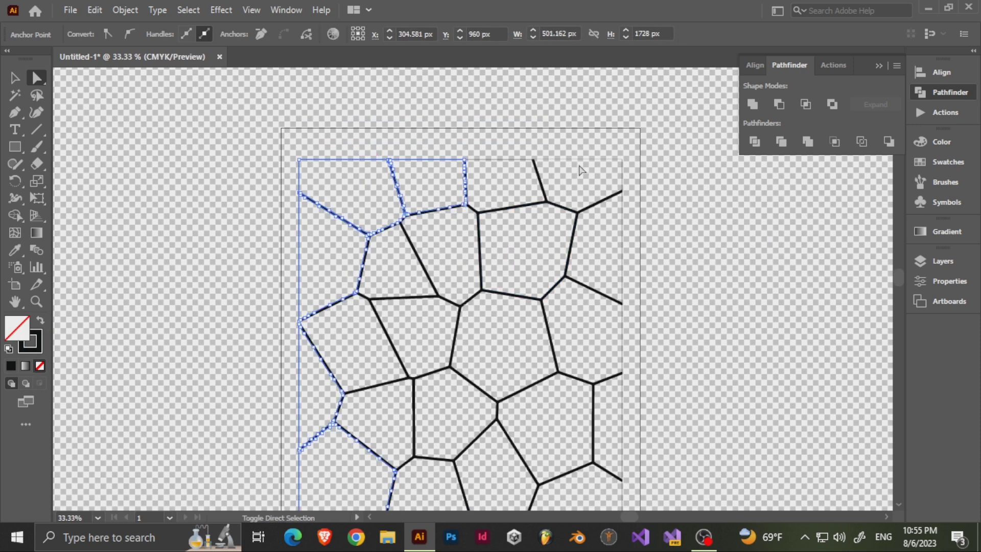
{"action": "left_click", "coordinate": [581, 166], "text": "shift"}
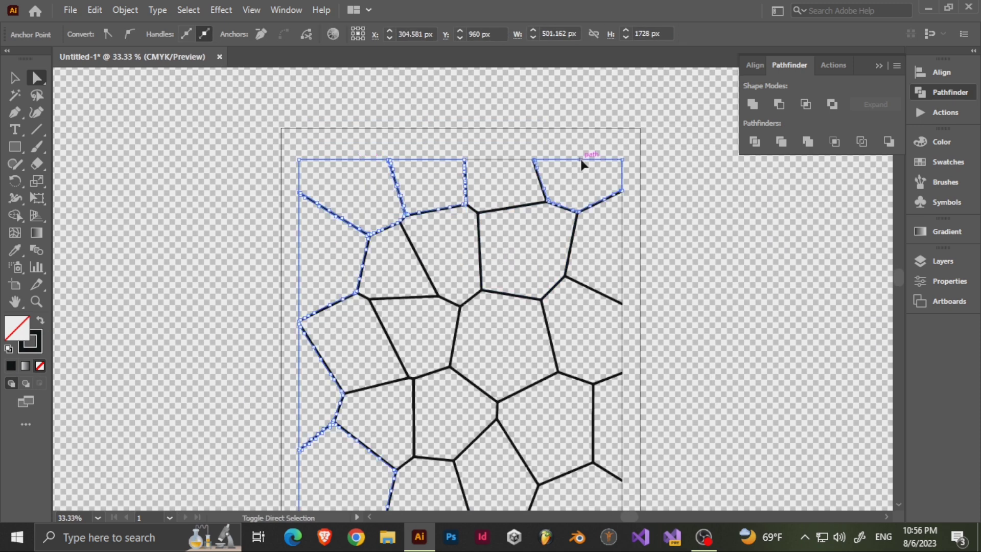
{"action": "left_click", "coordinate": [511, 165], "text": "shift"}
{"action": "left_click_drag", "start_coordinate": [597, 287], "coordinate": [525, 200]}
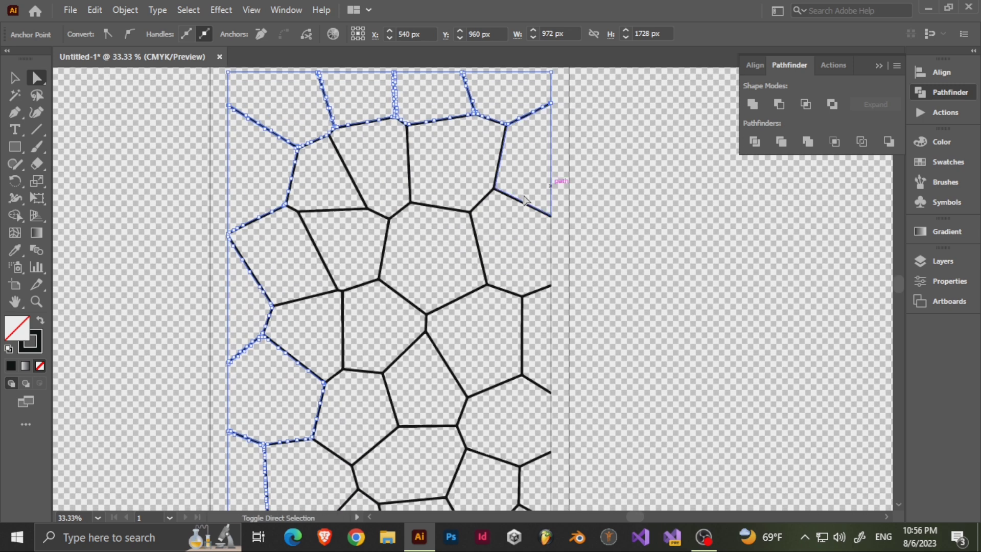
{"action": "left_click", "coordinate": [467, 212]}
{"action": "scroll", "coordinate": [463, 219], "scroll_direction": "up", "scroll_amount": 3}
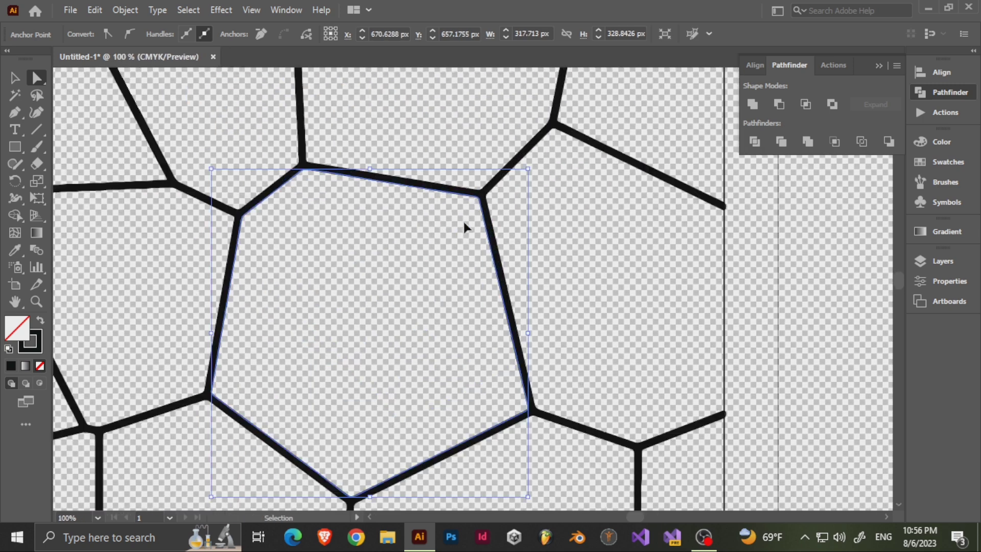
Step: Locate the dividing-line network inside the upper group of Layer 1, hide it and clear the selection
{"action": "left_click", "coordinate": [482, 202]}
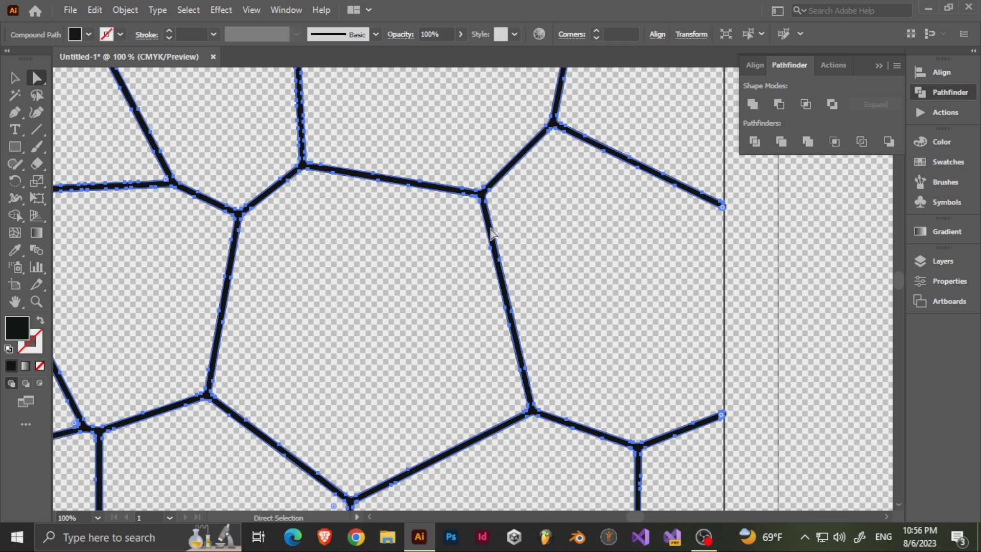
{"action": "left_click", "coordinate": [926, 259]}
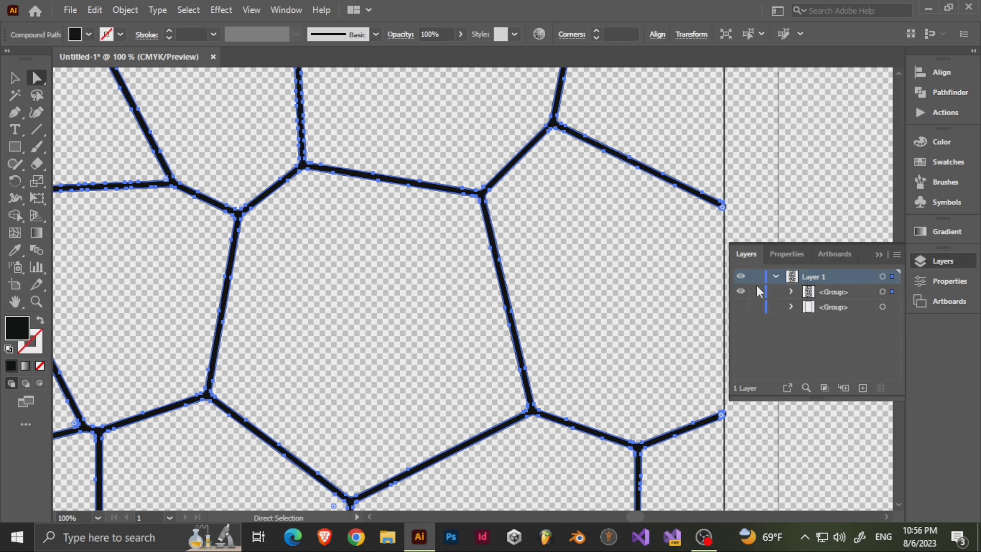
{"action": "left_click", "coordinate": [791, 293]}
{"action": "scroll", "coordinate": [790, 333], "scroll_direction": "down", "scroll_amount": 4}
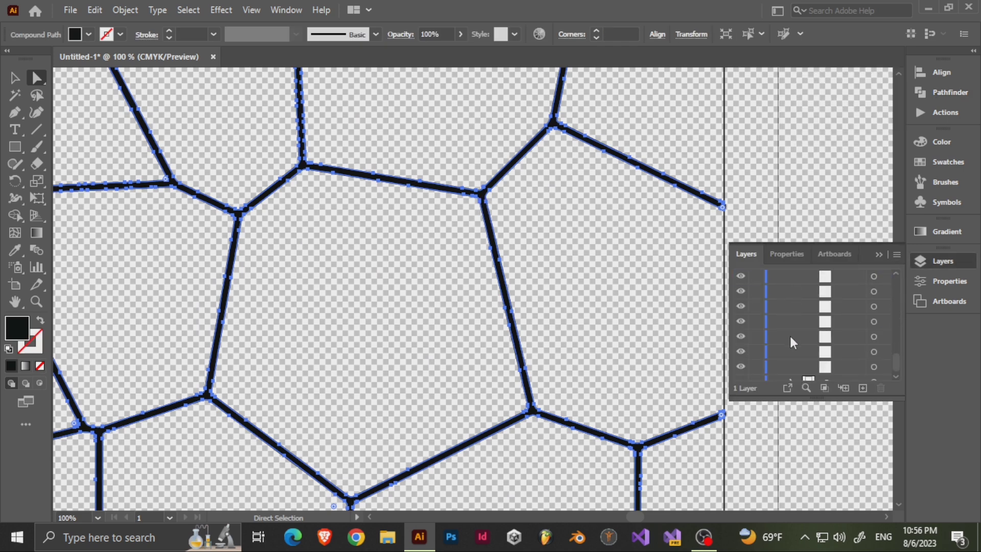
{"action": "scroll", "coordinate": [773, 342], "scroll_direction": "up", "scroll_amount": 3}
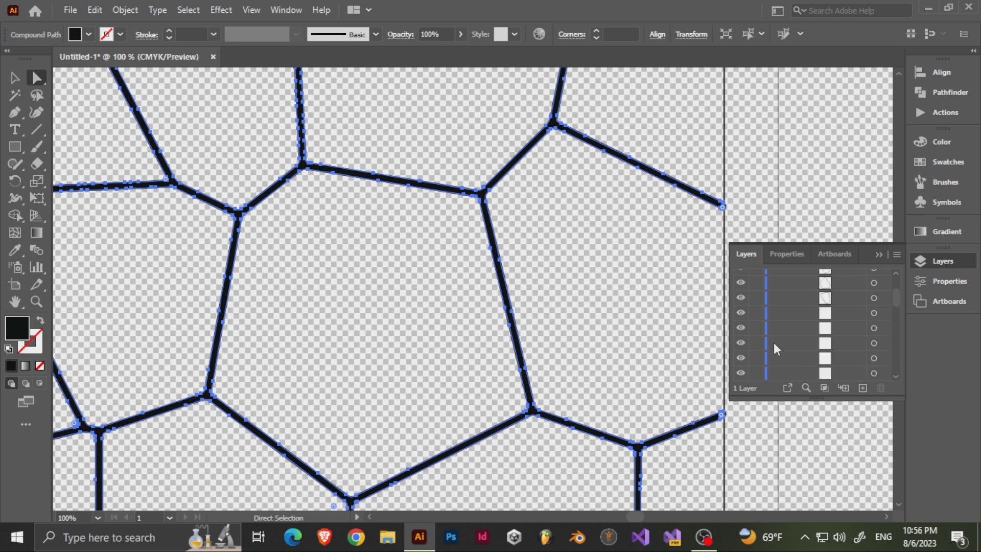
{"action": "scroll", "coordinate": [774, 343], "scroll_direction": "down", "scroll_amount": 2}
{"action": "left_click", "coordinate": [741, 312]}
{"action": "left_click", "coordinate": [652, 303]}
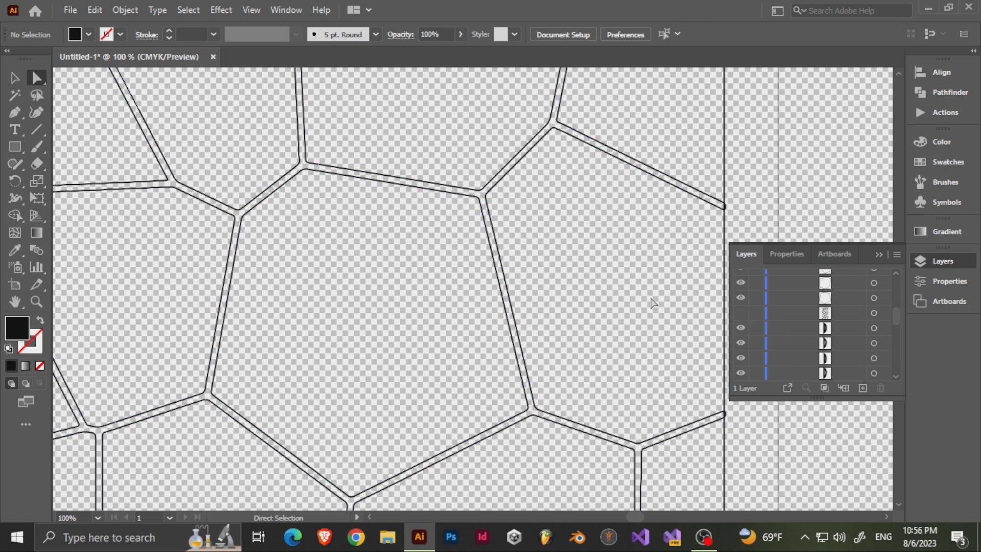
Step: Select all the visible cell shapes and give them a 5 pt stroke and a white fill
{"action": "scroll", "coordinate": [652, 302], "scroll_direction": "down", "scroll_amount": 5, "text": "alt"}
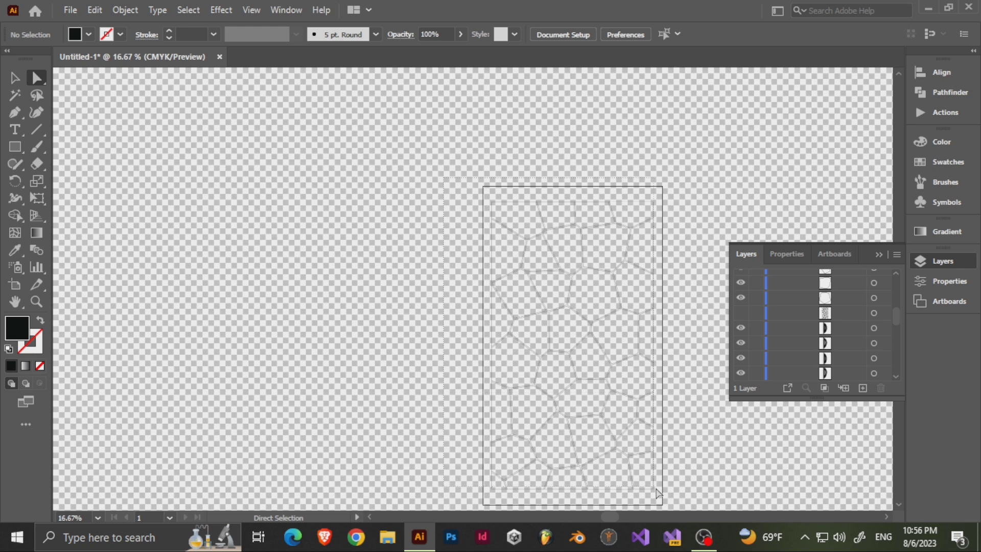
{"action": "key", "text": "ctrl+a"}
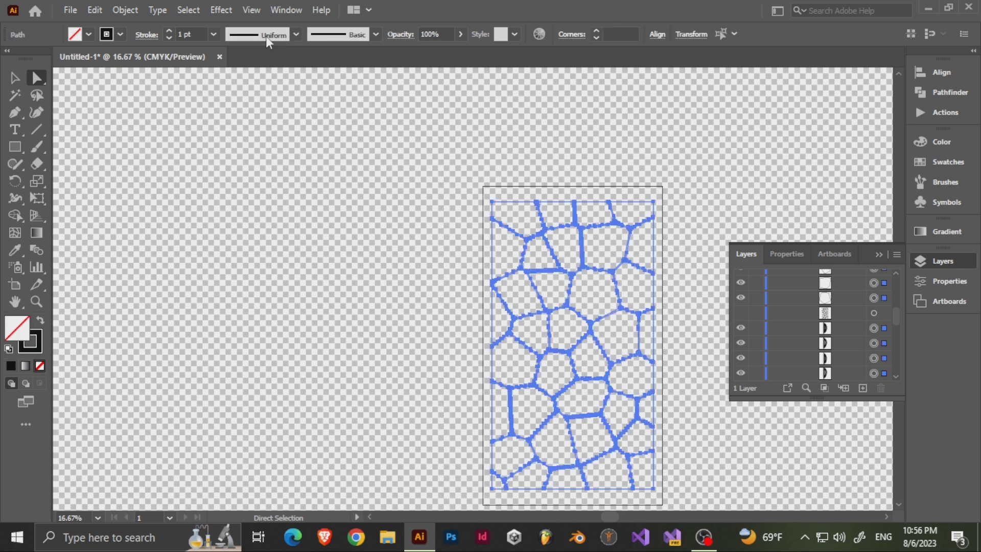
{"action": "left_click", "coordinate": [211, 34]}
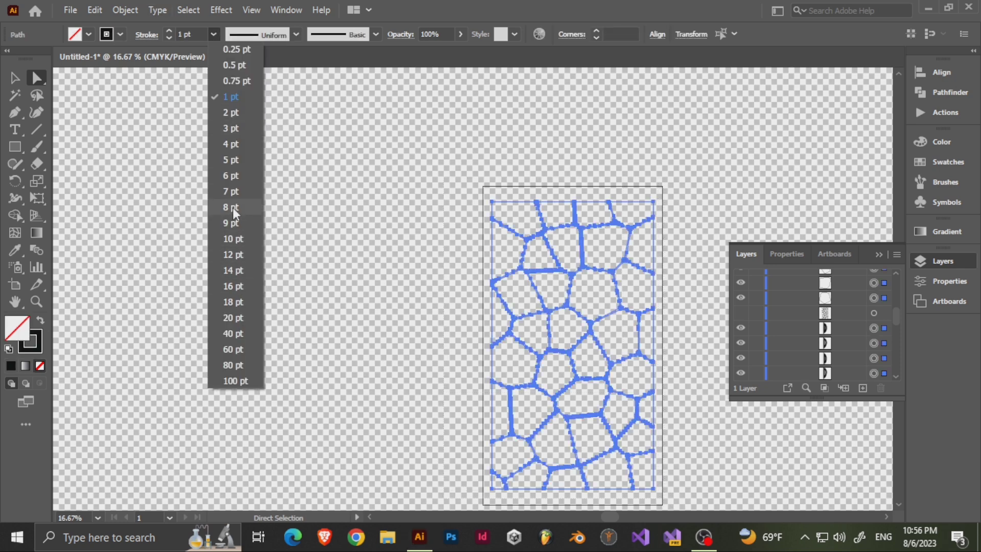
{"action": "left_click", "coordinate": [235, 162]}
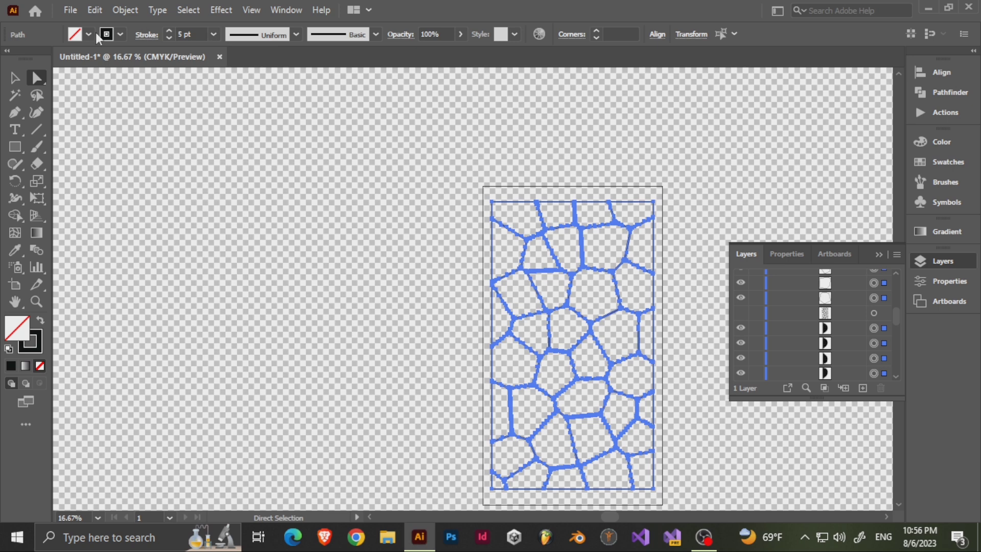
{"action": "left_click", "coordinate": [89, 33]}
{"action": "left_click", "coordinate": [29, 60]}
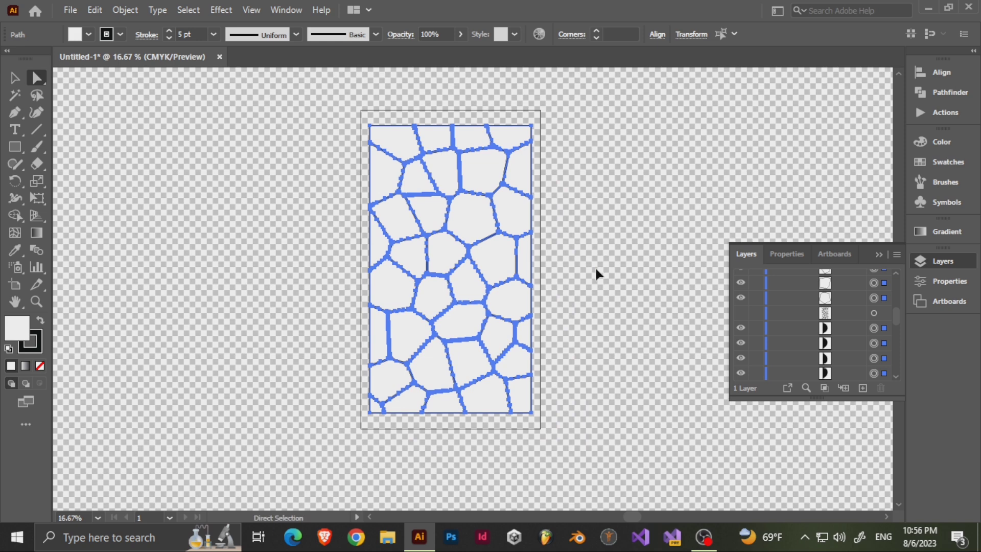
Step: Show the hidden dividing-line network again and select the network together with all the cells
{"action": "scroll", "coordinate": [596, 273], "scroll_direction": "up", "scroll_amount": 2}
{"action": "left_click", "coordinate": [741, 313]}
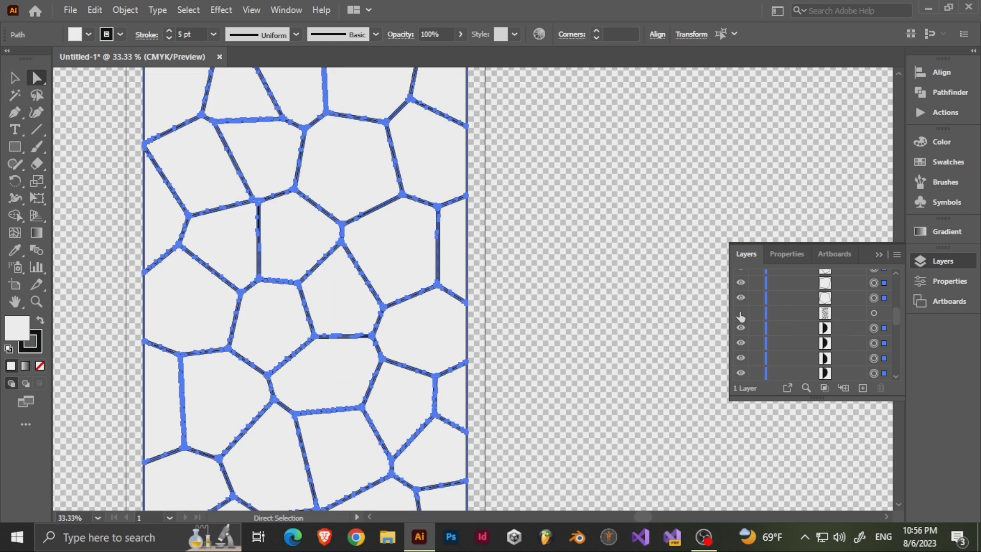
{"action": "left_click", "coordinate": [565, 303]}
{"action": "scroll", "coordinate": [475, 235], "scroll_direction": "down", "scroll_amount": 2}
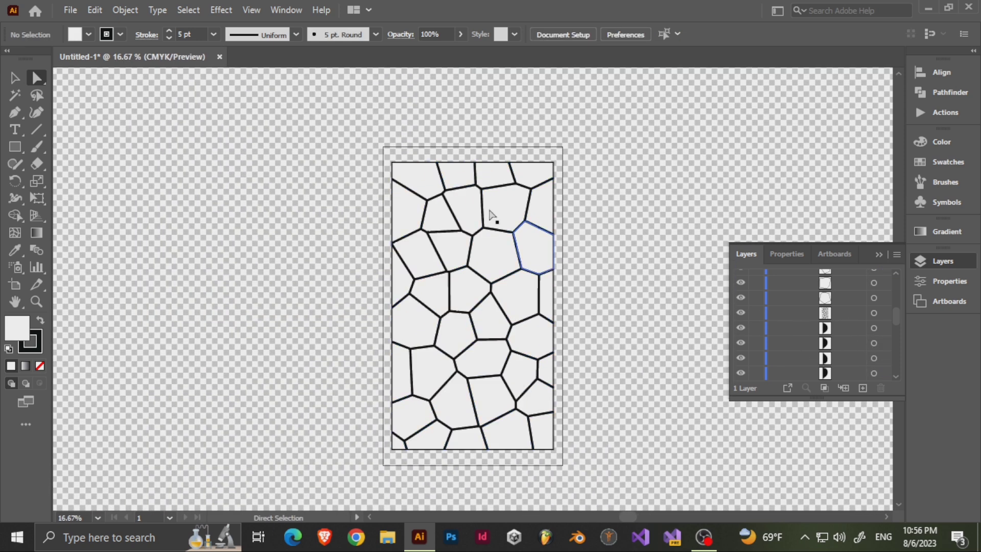
{"action": "left_click_drag", "start_coordinate": [359, 130], "coordinate": [609, 467]}
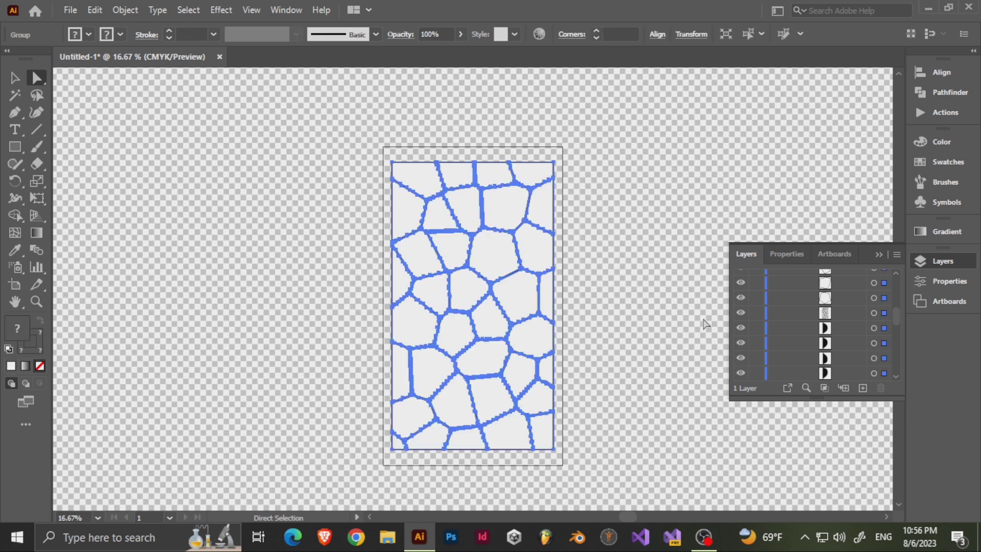
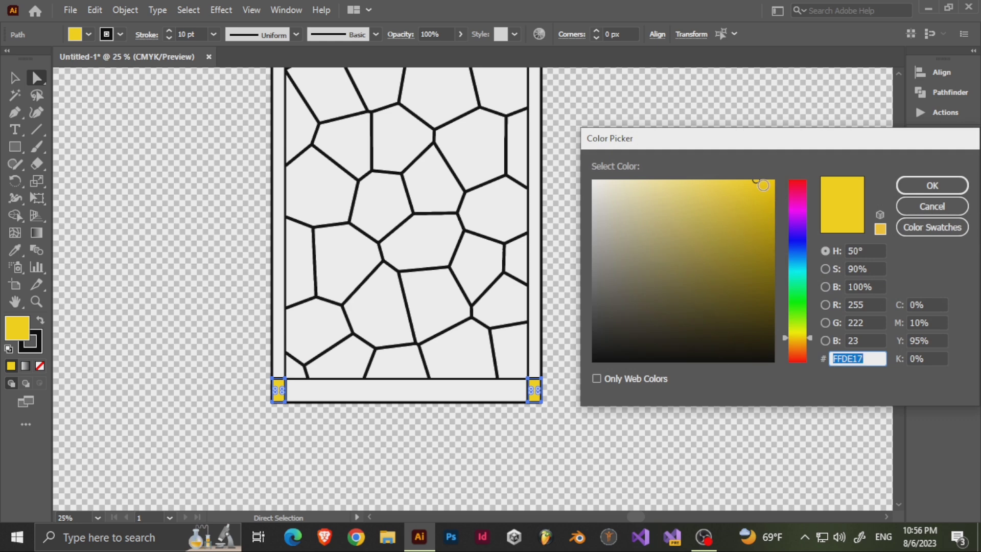
Step: Set the fill of the border's corner rectangles to the yellow FFF800
{"action": "left_click_drag", "start_coordinate": [808, 337], "coordinate": [800, 333]}
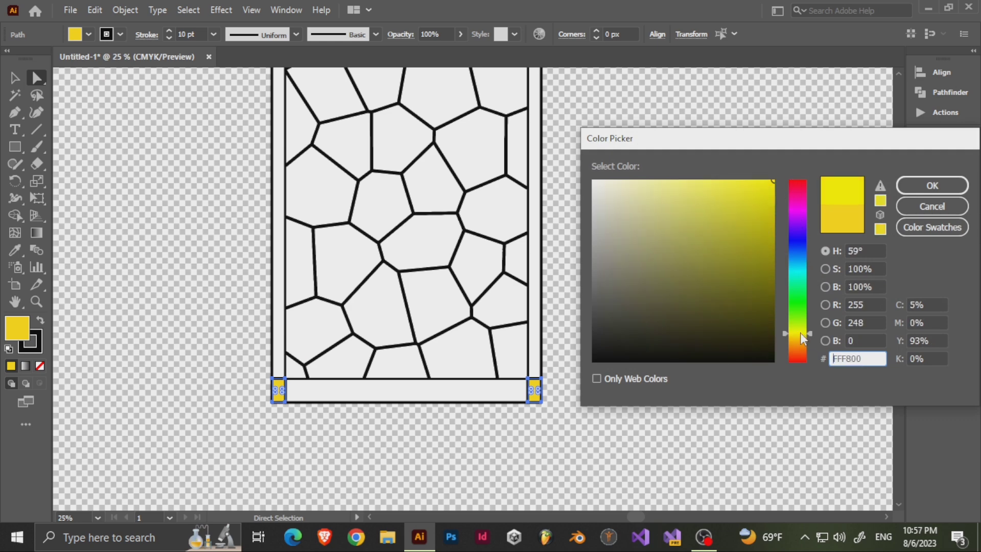
{"action": "left_click", "coordinate": [916, 194]}
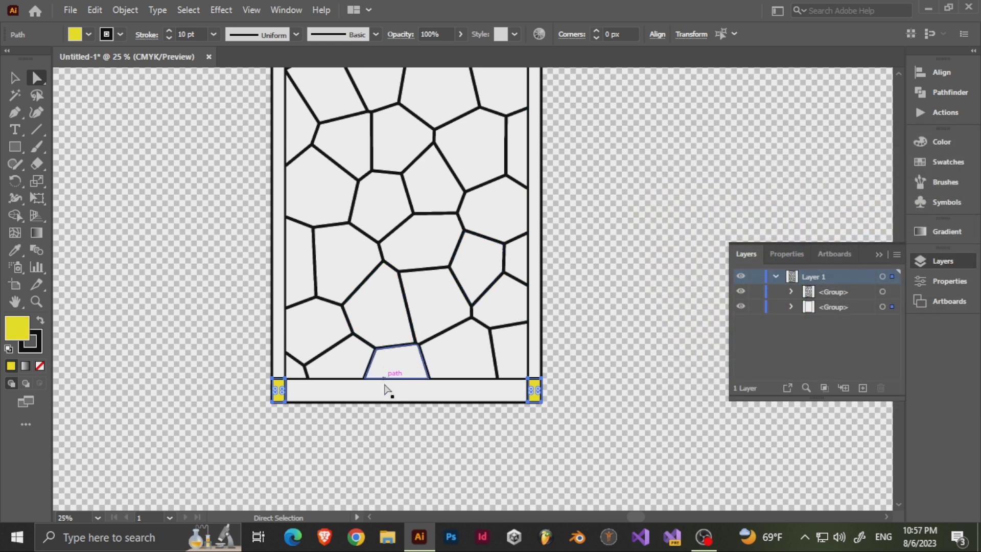
Step: Select the border's four long rectangles between the yellow corners, fill them with black 000000 and clear the selection
{"action": "left_click", "coordinate": [536, 305]}
{"action": "scroll", "coordinate": [414, 395], "scroll_direction": "up", "scroll_amount": 5}
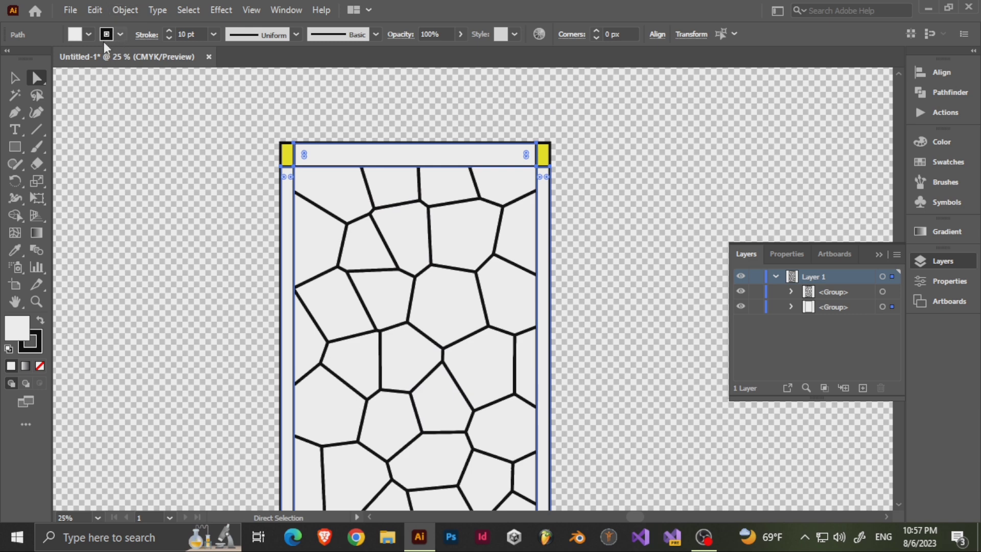
{"action": "left_click", "coordinate": [90, 34]}
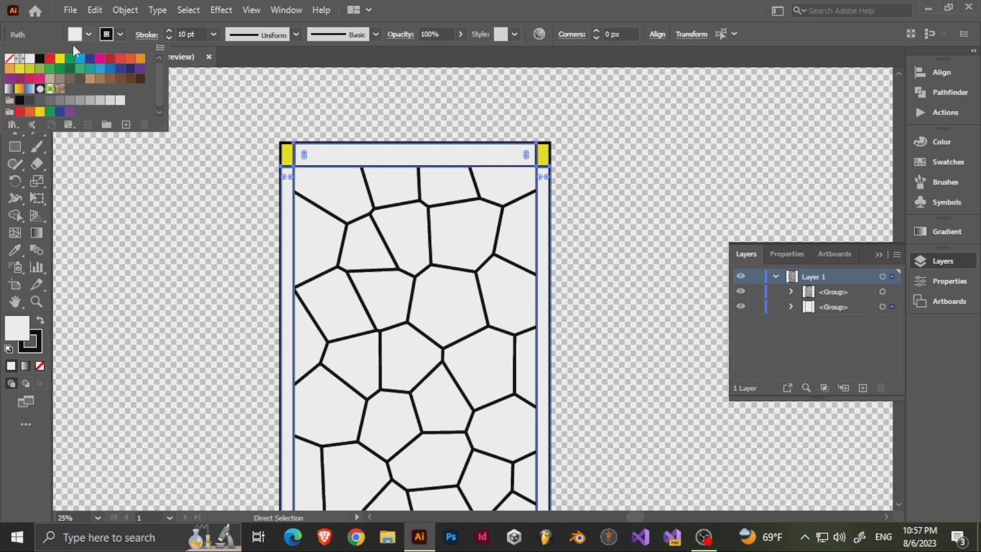
{"action": "left_click", "coordinate": [37, 60]}
{"action": "double_click", "coordinate": [15, 327]}
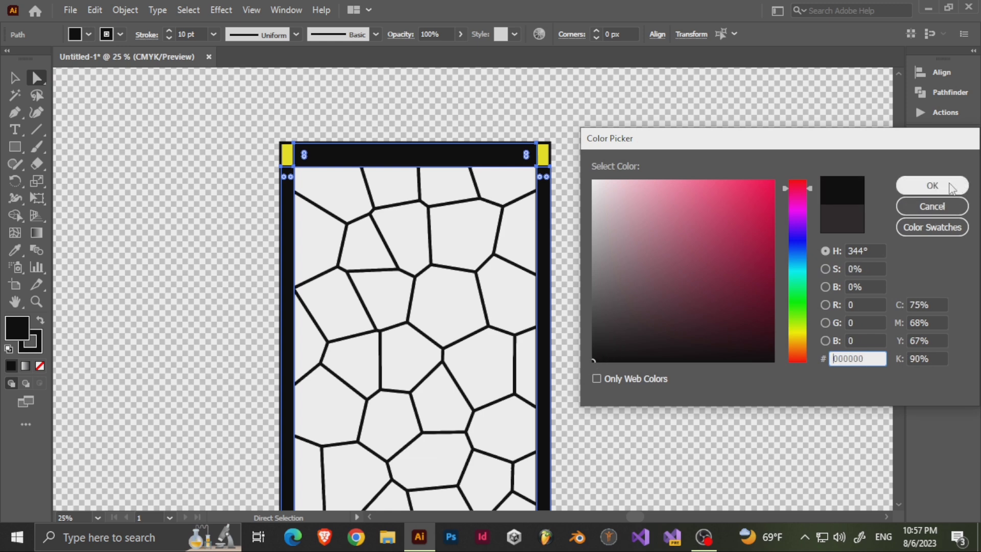
{"action": "left_click", "coordinate": [932, 185]}
{"action": "scroll", "coordinate": [620, 218], "scroll_direction": "down", "scroll_amount": 1}
{"action": "left_click", "coordinate": [616, 221]}
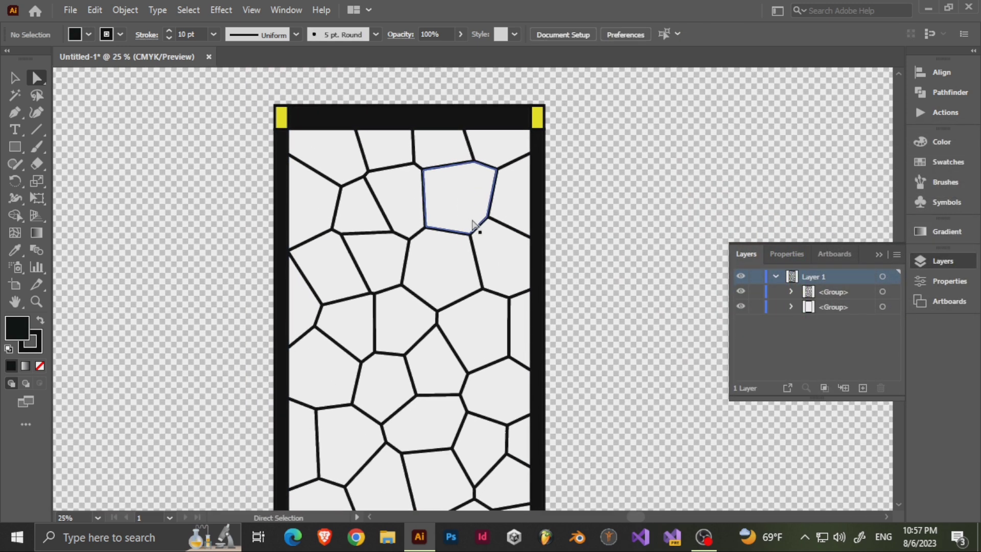
Step: Select all the cells along the artwork's left edge and set their fill to the yellow F3FF00
{"action": "scroll", "coordinate": [473, 225], "scroll_direction": "down", "scroll_amount": 1}
{"action": "left_click", "coordinate": [372, 165]}
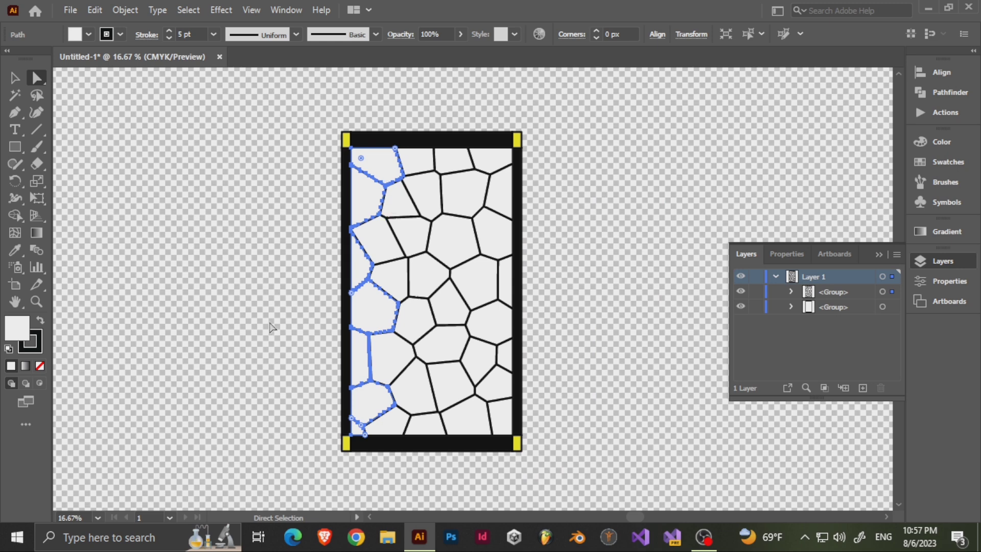
{"action": "double_click", "coordinate": [16, 327]}
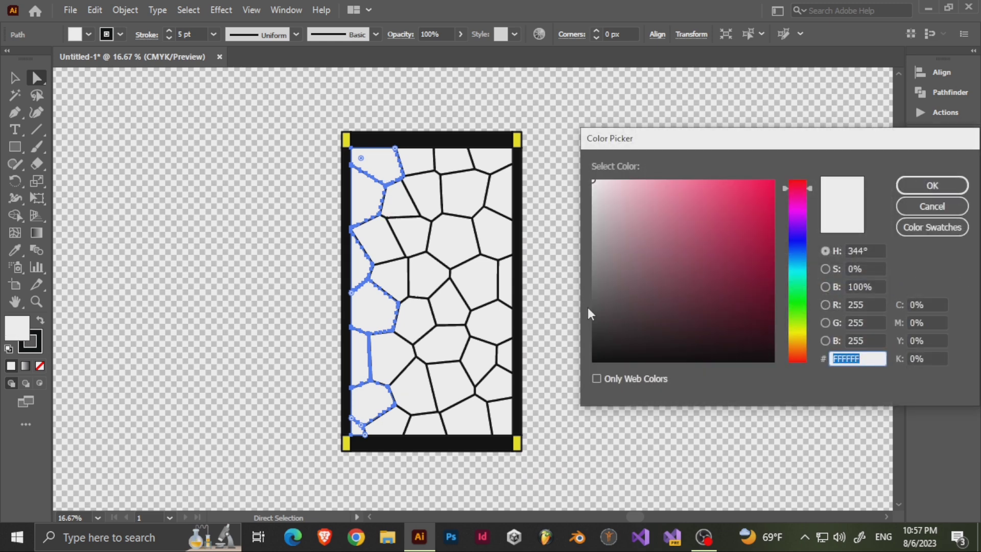
{"action": "left_click", "coordinate": [801, 323]}
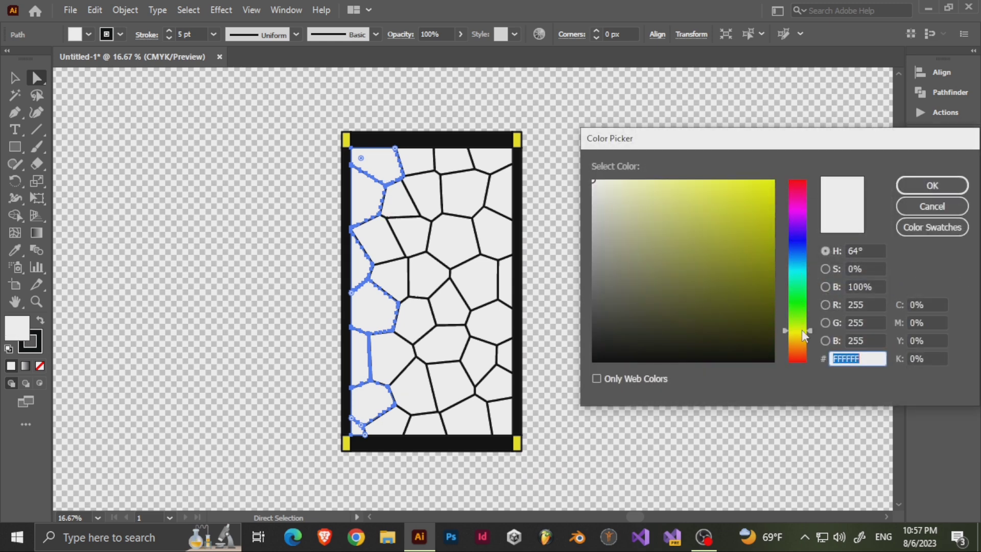
{"action": "left_click_drag", "start_coordinate": [767, 188], "coordinate": [779, 179]}
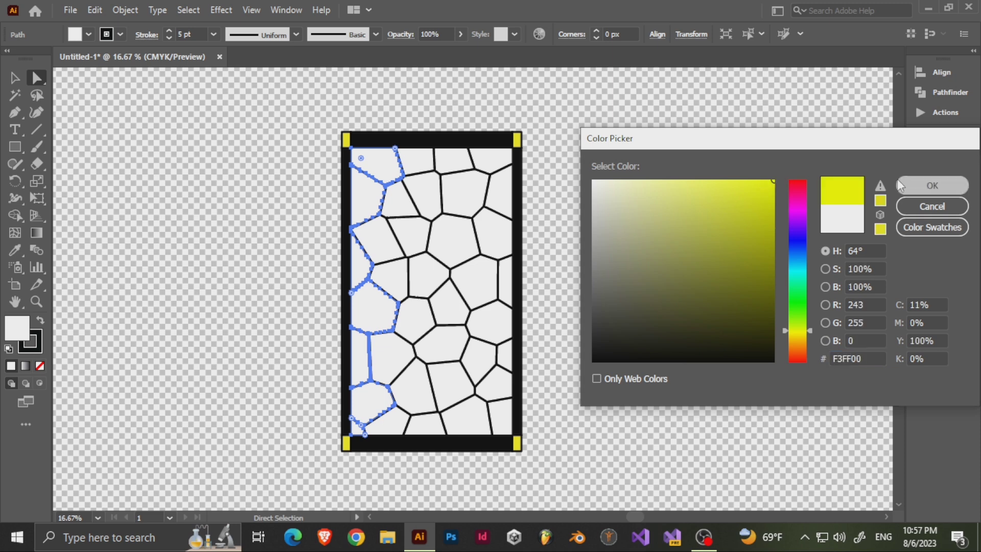
{"action": "left_click", "coordinate": [902, 185]}
Step: Select the remaining outer cells along the top, right and bottom edges and copy the yellow cells' fill onto them with the Eyedropper
{"action": "left_click", "coordinate": [420, 165]}
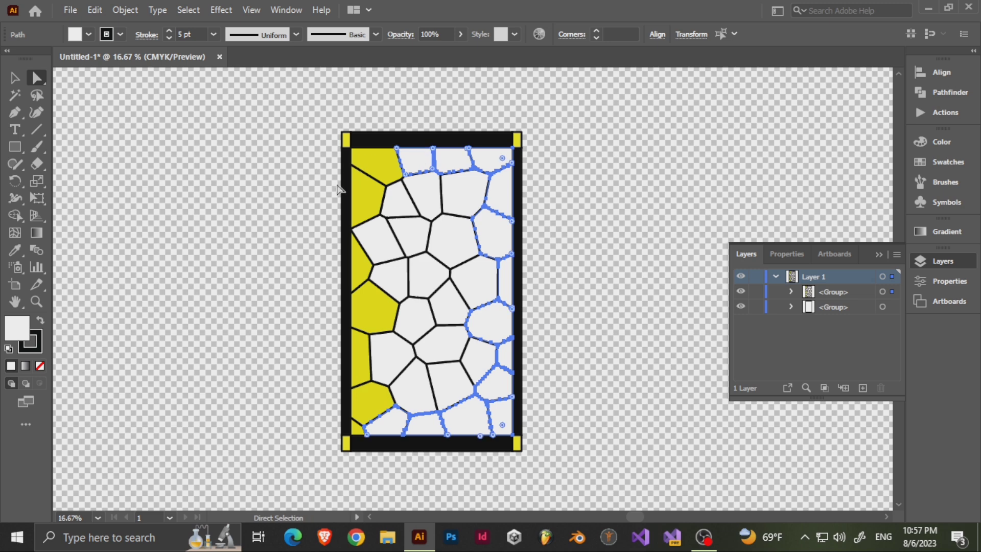
{"action": "key", "text": "i"}
{"action": "left_click", "coordinate": [375, 168]}
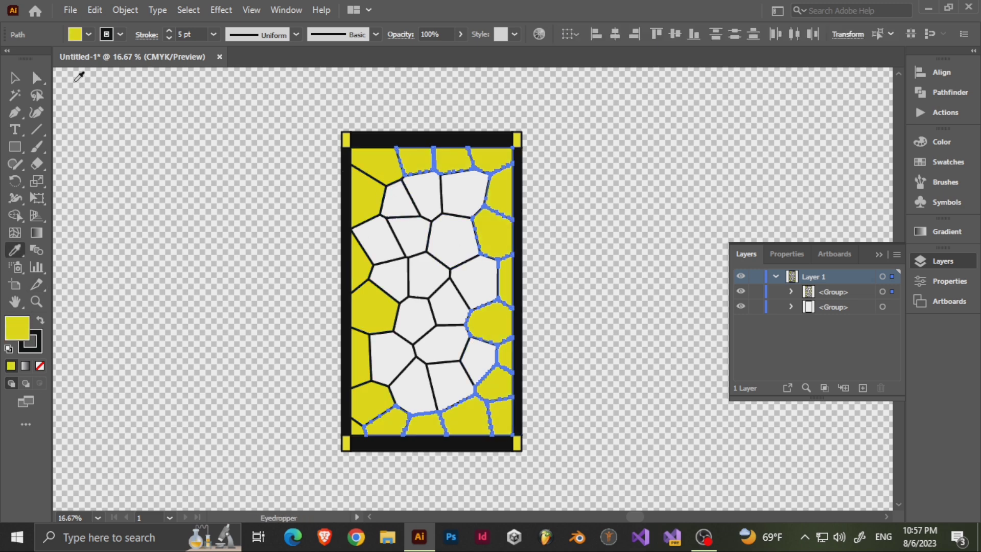
Step: Select the ring of white cells just inside the yellow ones, set their fill to red FF0000 and clear the selection
{"action": "key", "text": "a"}
{"action": "left_click", "coordinate": [411, 206]}
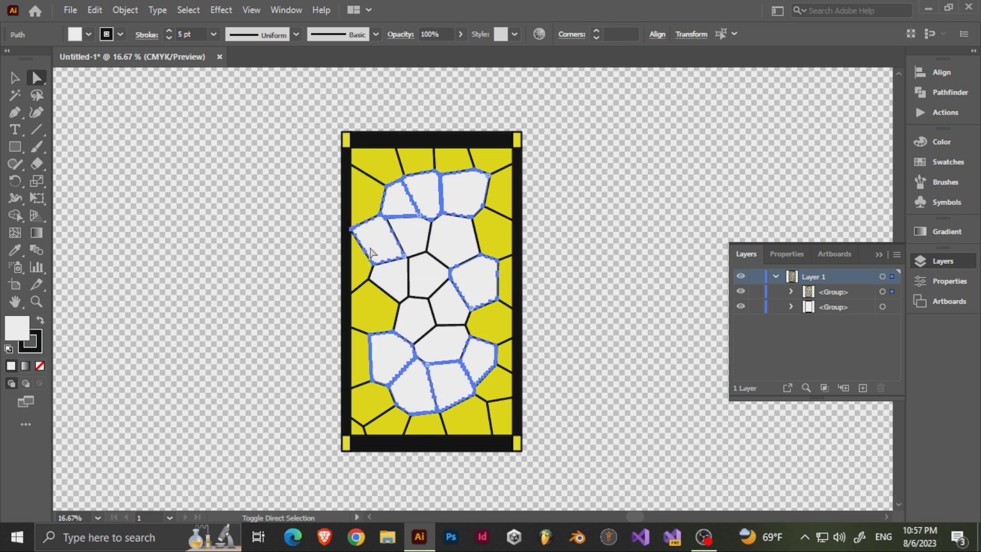
{"action": "double_click", "coordinate": [19, 336]}
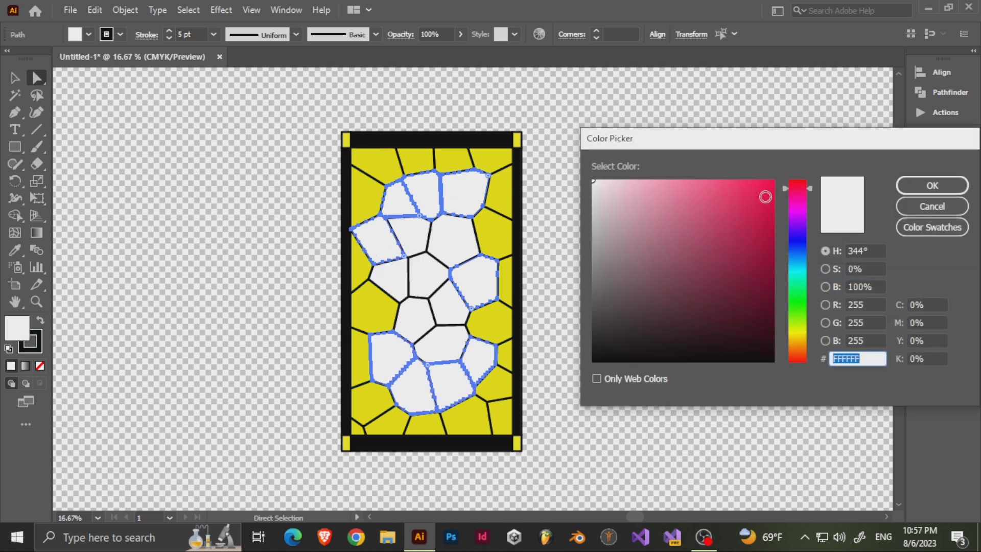
{"action": "left_click_drag", "start_coordinate": [765, 197], "coordinate": [794, 175]}
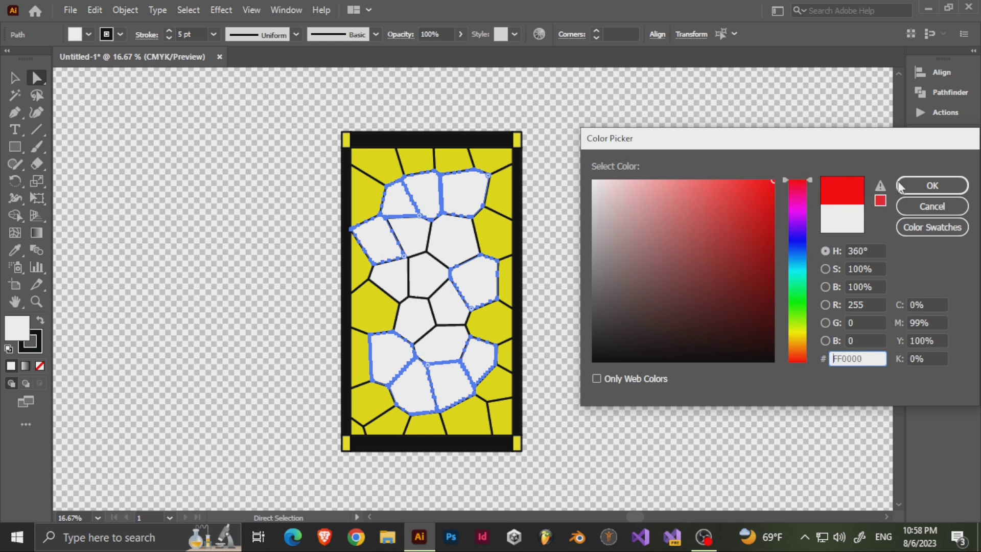
{"action": "left_click", "coordinate": [926, 184]}
{"action": "left_click", "coordinate": [628, 204]}
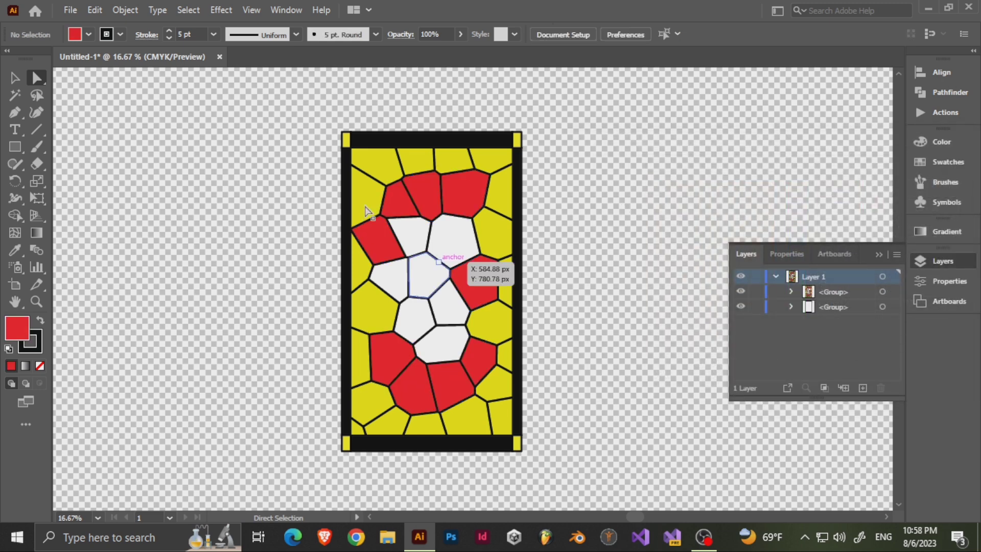
Step: Select the seven remaining white cells in the centre, set their fill to blue 0000FF and clear the selection
{"action": "left_click", "coordinate": [414, 231]}
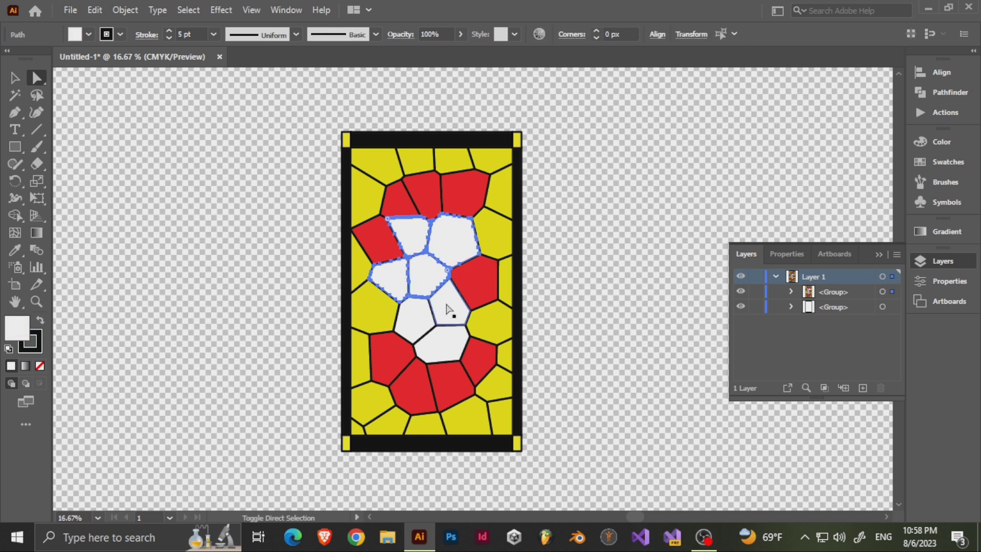
{"action": "double_click", "coordinate": [21, 331]}
{"action": "left_click", "coordinate": [799, 241]}
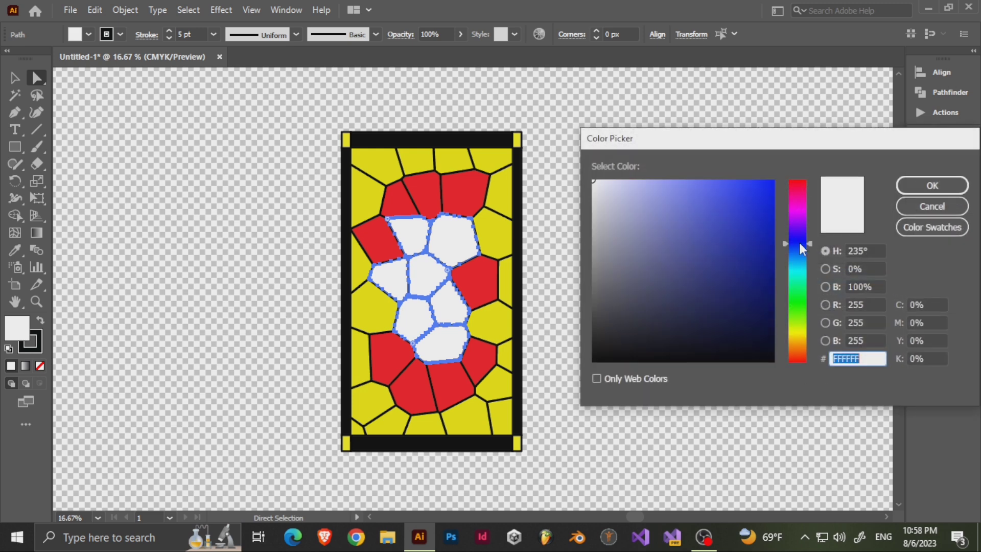
{"action": "left_click_drag", "start_coordinate": [770, 203], "coordinate": [786, 172]}
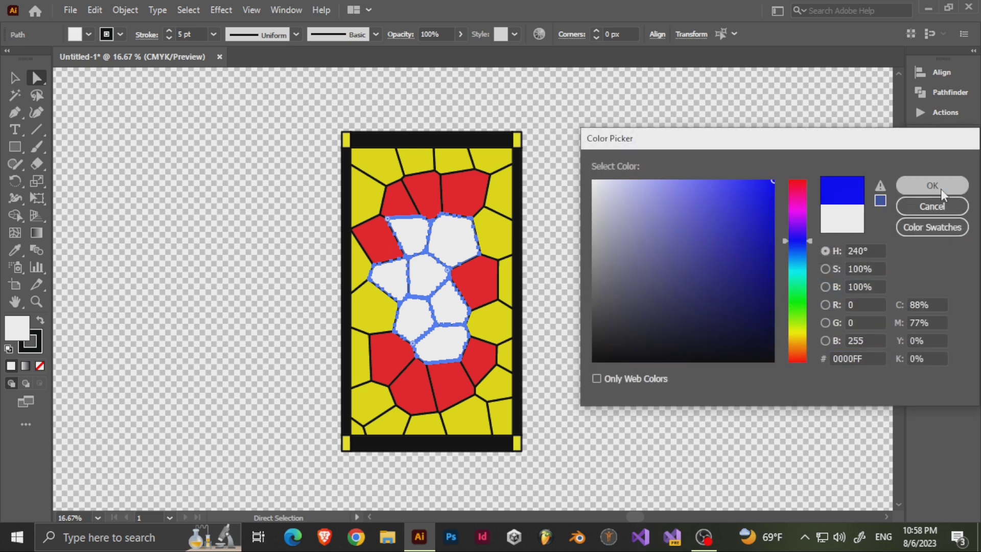
{"action": "left_click", "coordinate": [933, 186]}
{"action": "left_click", "coordinate": [656, 214]}
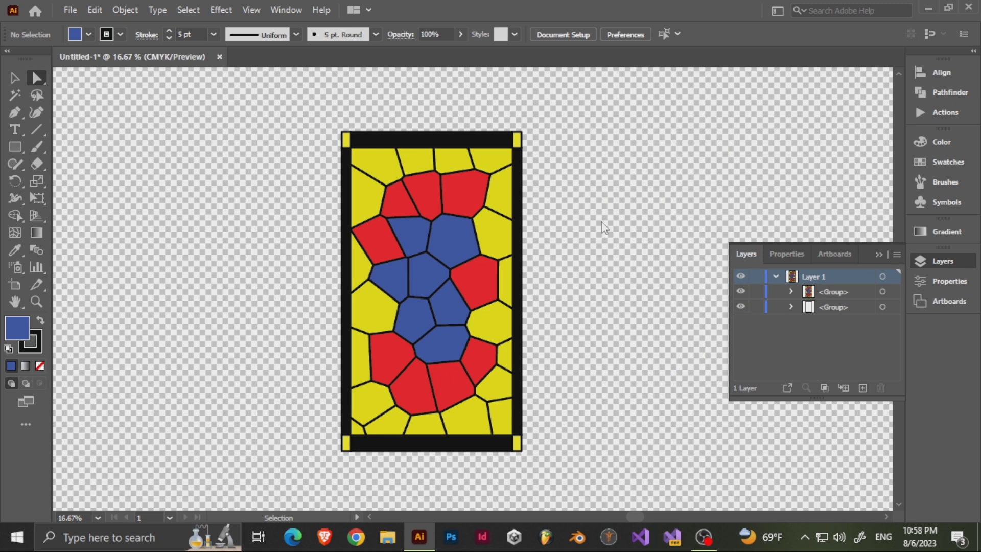
Step: Save the design as Stained_Glass_001.ai in Illustrator 2020 format, replacing the existing file
{"action": "key", "text": "ctrl+s"}
{"action": "left_click", "coordinate": [188, 118]}
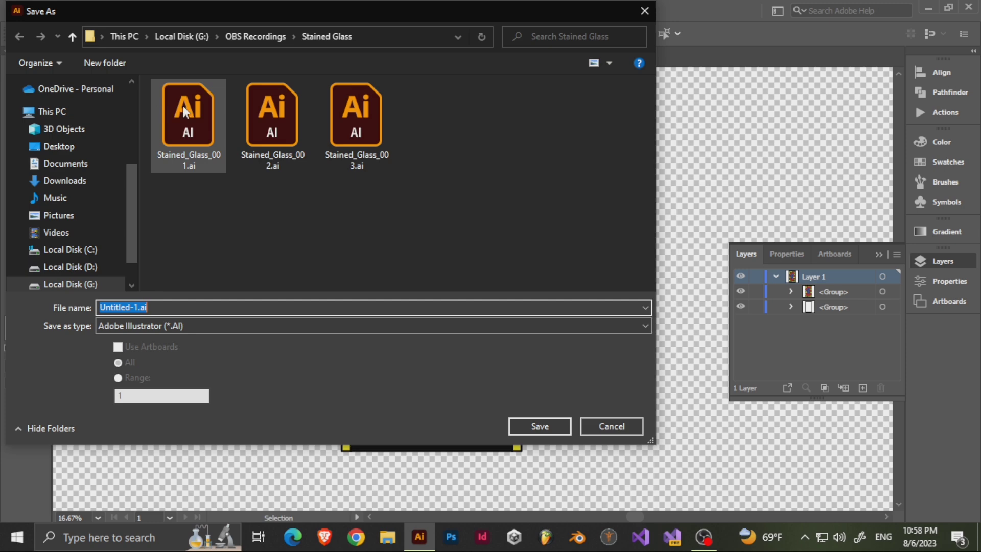
{"action": "left_click", "coordinate": [541, 424]}
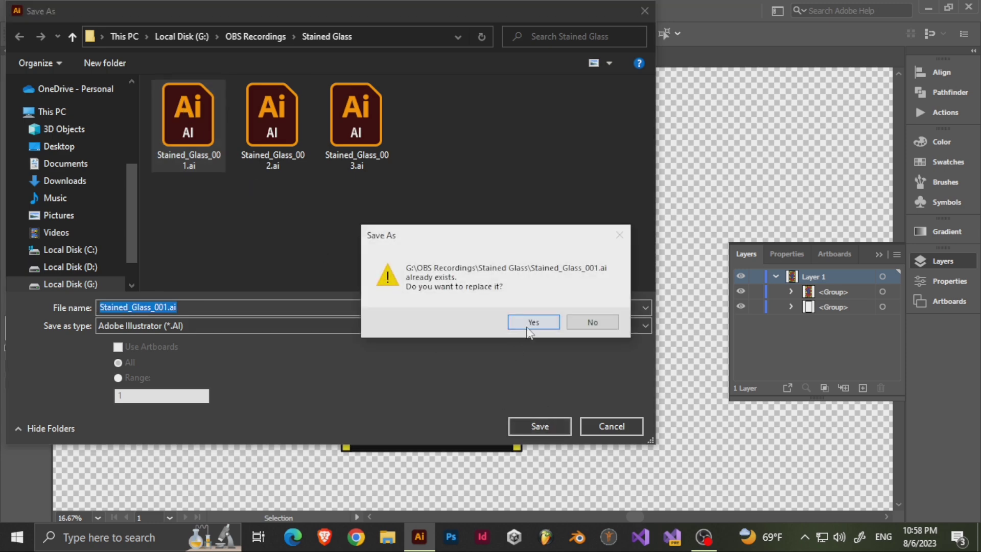
{"action": "left_click", "coordinate": [532, 326]}
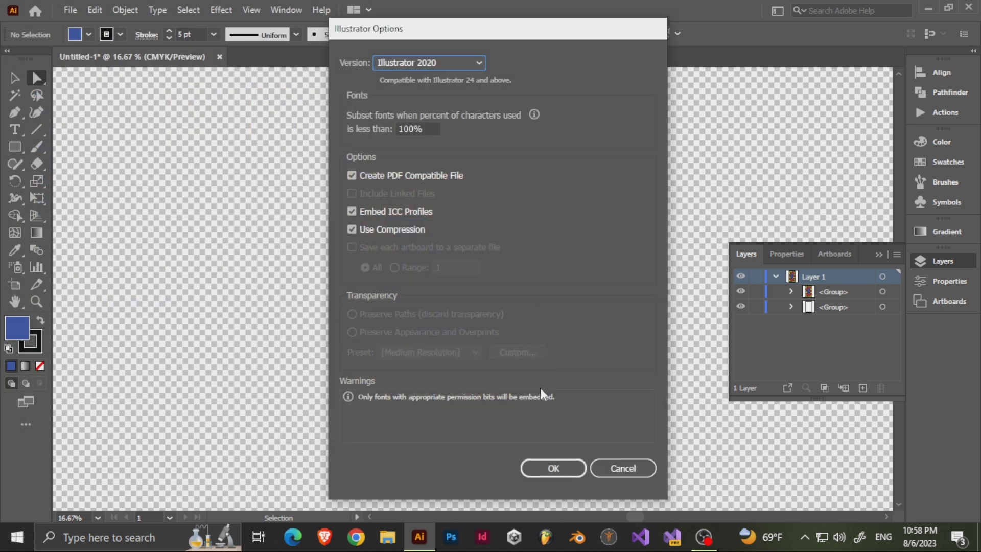
{"action": "left_click", "coordinate": [553, 469]}
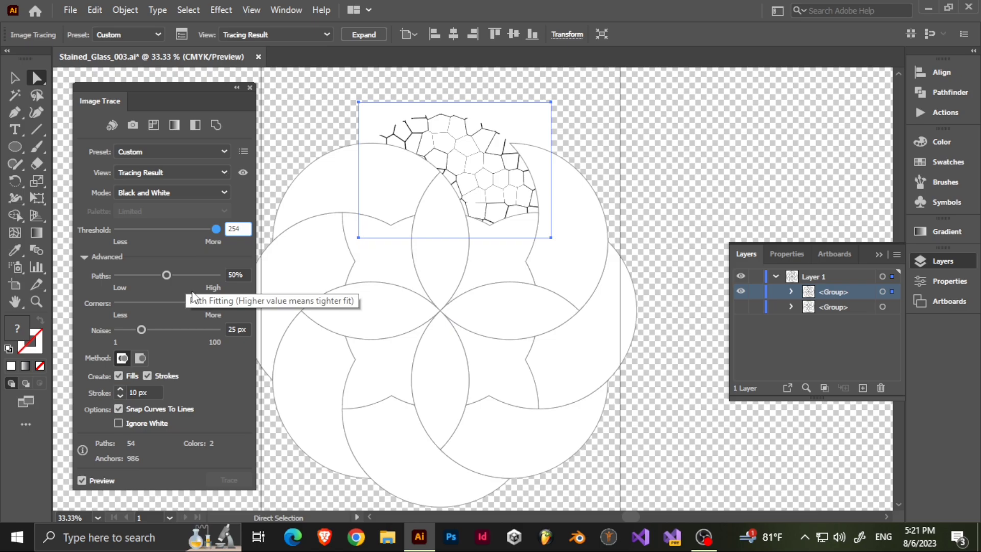
Step: Raise the image trace's Paths fitting for the petal's cell network and expand the traced network into editable paths
{"action": "left_click_drag", "start_coordinate": [167, 275], "coordinate": [199, 275]}
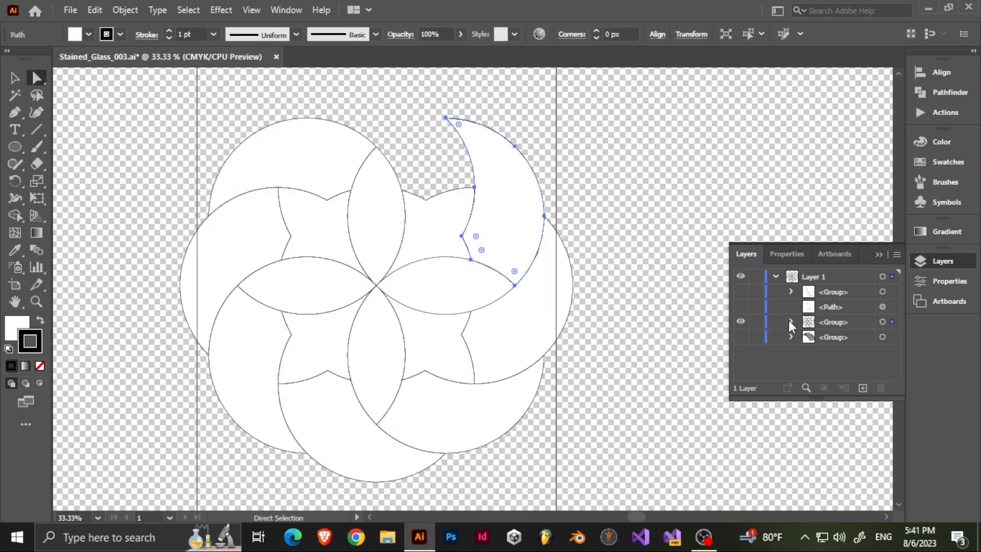
{"action": "right_click", "coordinate": [789, 320]}
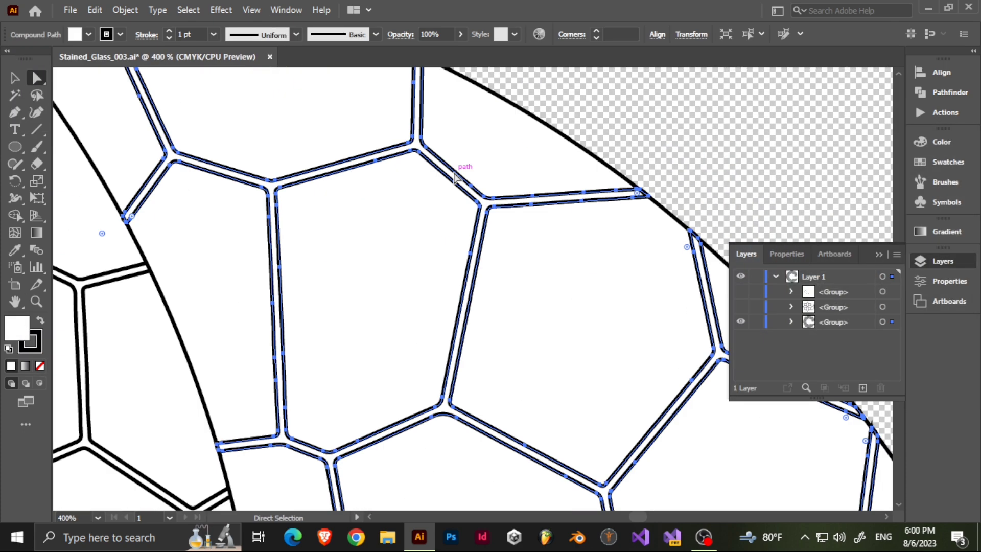
{"action": "key", "text": "ctrl+minus"}
{"action": "scroll", "coordinate": [455, 176], "scroll_direction": "down", "scroll_amount": 10}
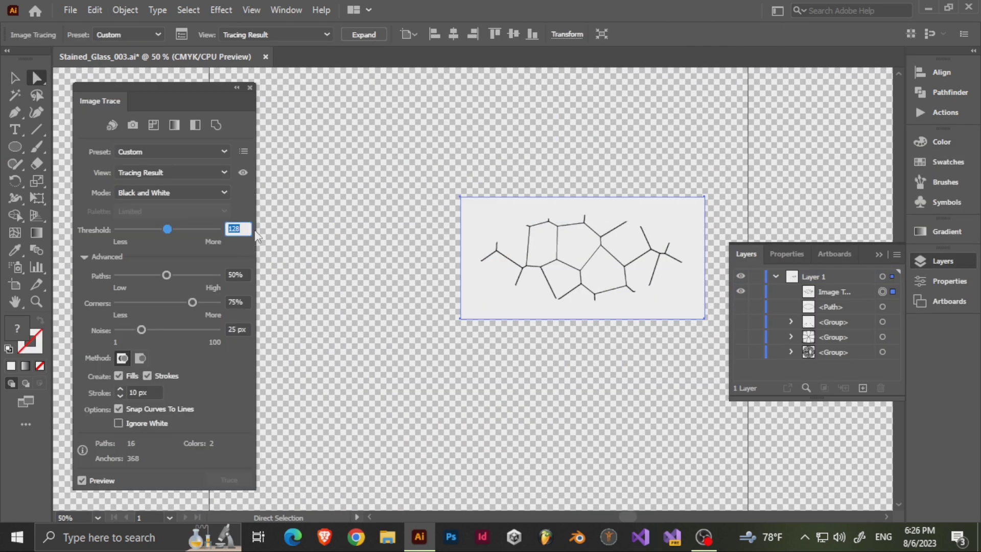
{"action": "left_click", "coordinate": [358, 34]}
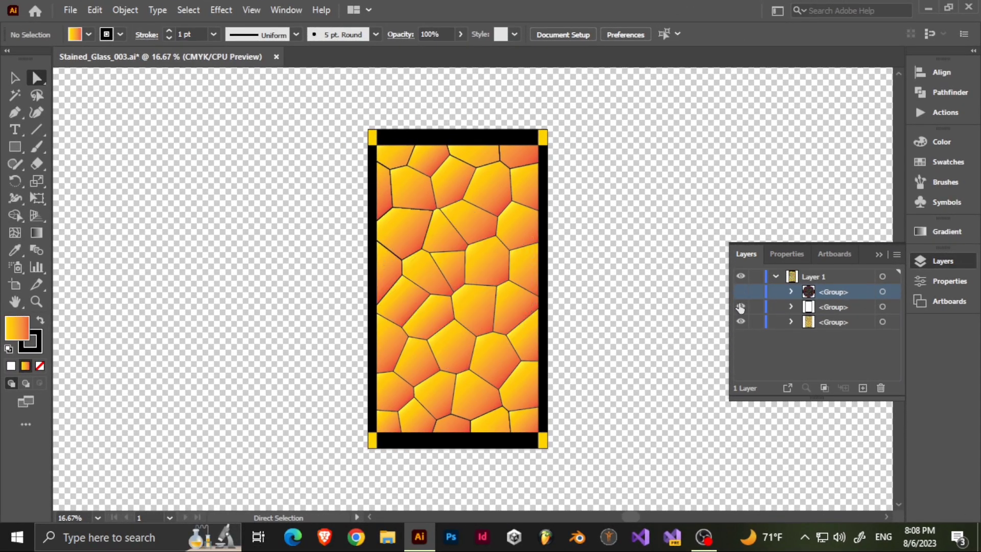
Step: Hide the gradient-filled cell group to view the border alone, and show the group again
{"action": "left_click", "coordinate": [741, 322]}
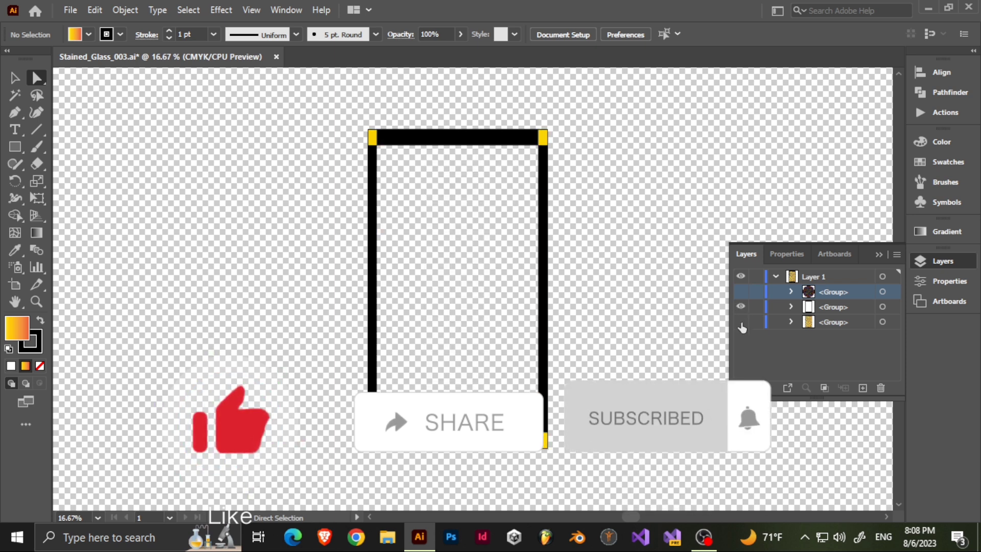
{"action": "left_click", "coordinate": [741, 322]}
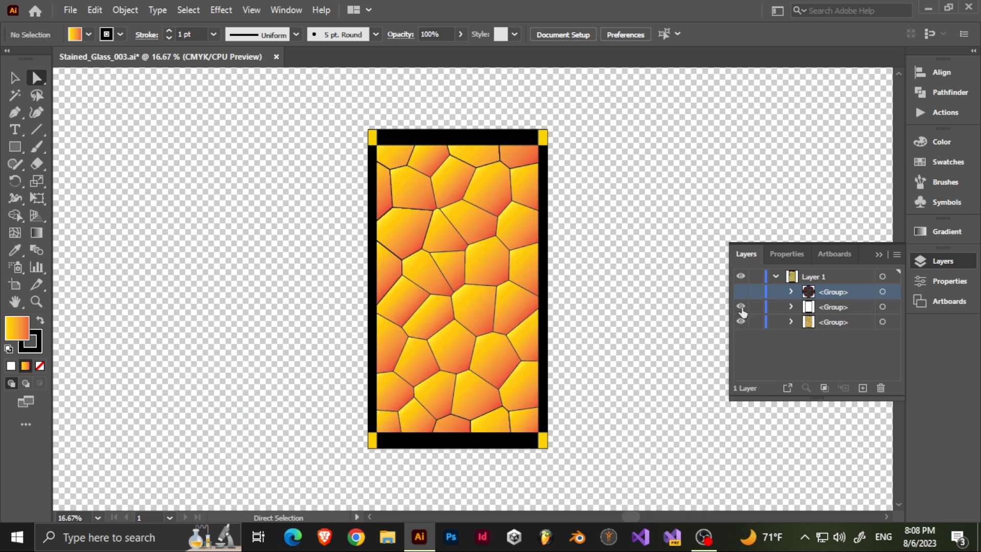